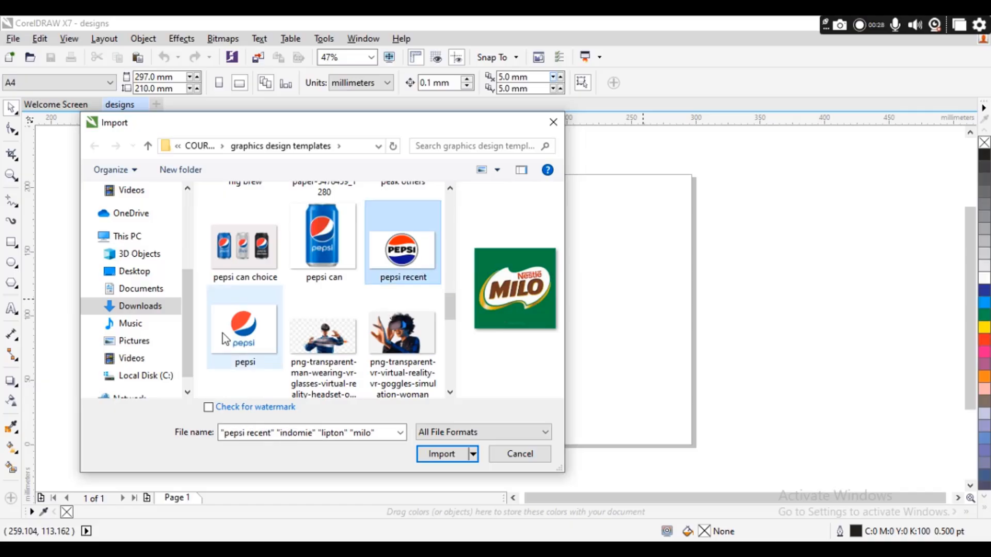
Import the indomie, lipton, milo, pepsi recent and pepsi images, placing the older Pepsi logo right of the page and the others left
left_click(239, 334, "ctrl")
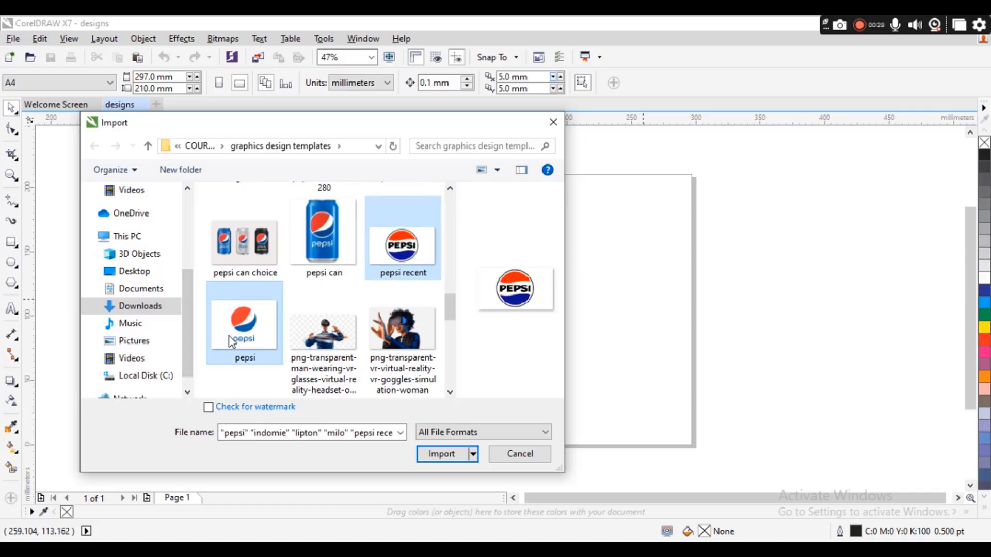
left_click(447, 455)
left_click(66, 161)
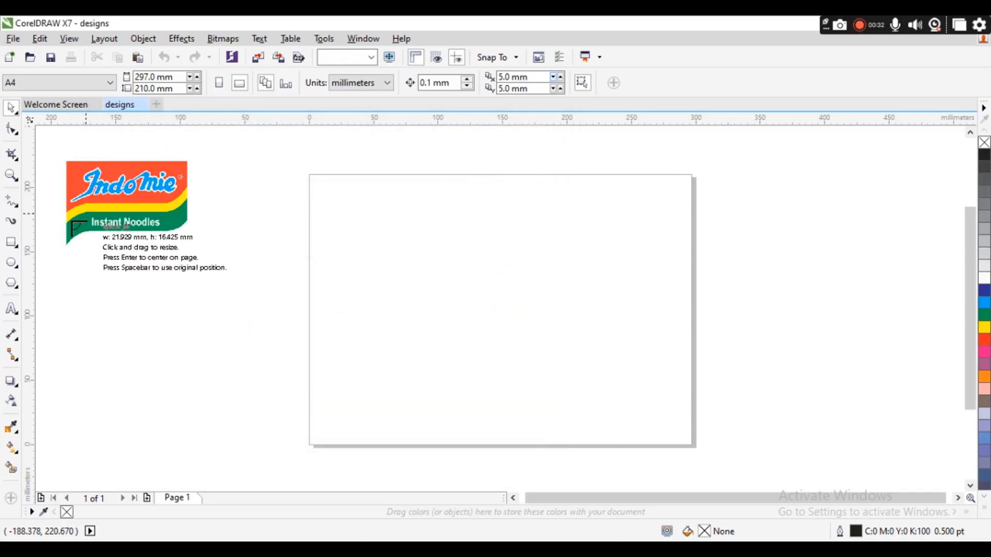
left_click(66, 232)
left_click(74, 313)
left_click(153, 279)
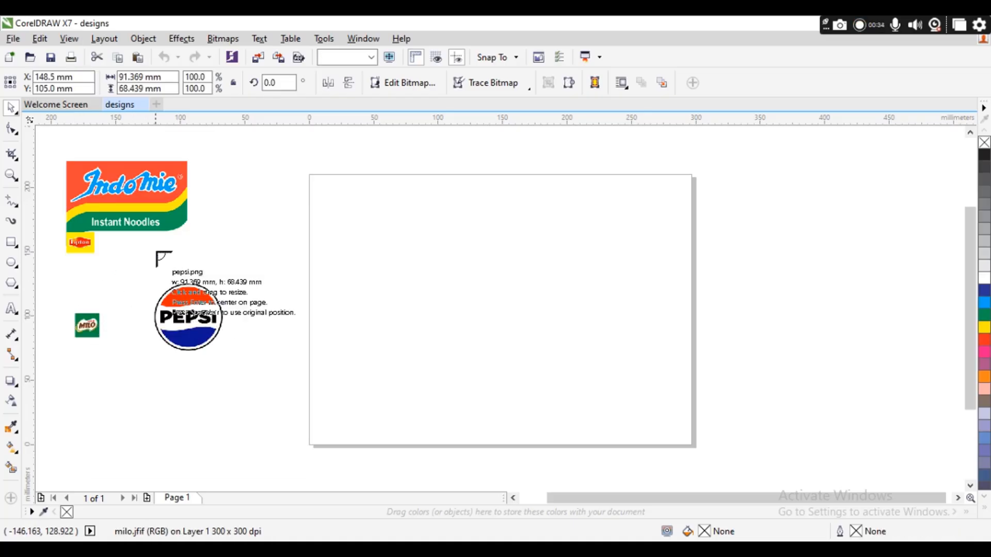
left_click(157, 247)
left_click_drag(217, 286, 777, 199)
Enlarge the Lipton logo to about 69 by 52 mm and move it beside the Indomie logo
left_click(79, 247)
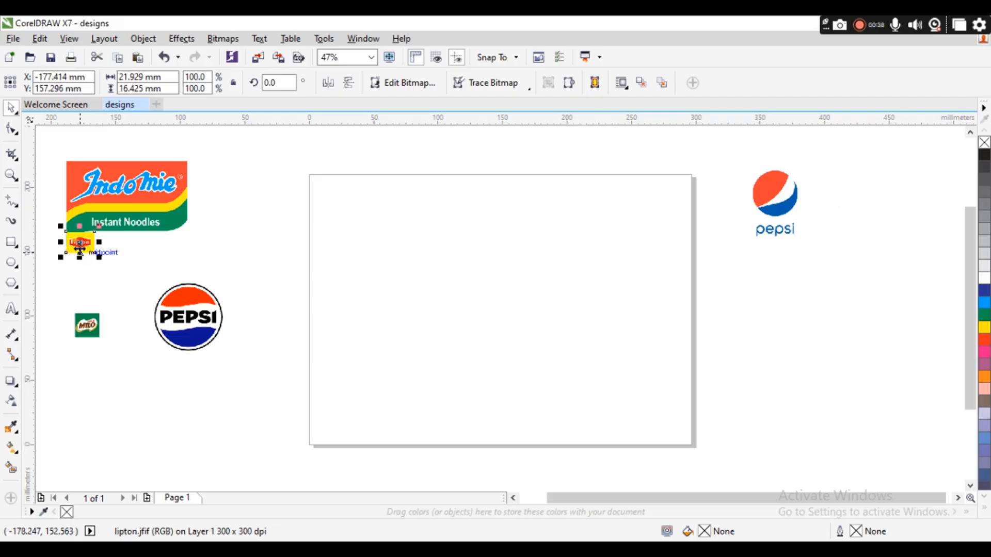
left_click_drag(98, 256, 154, 305)
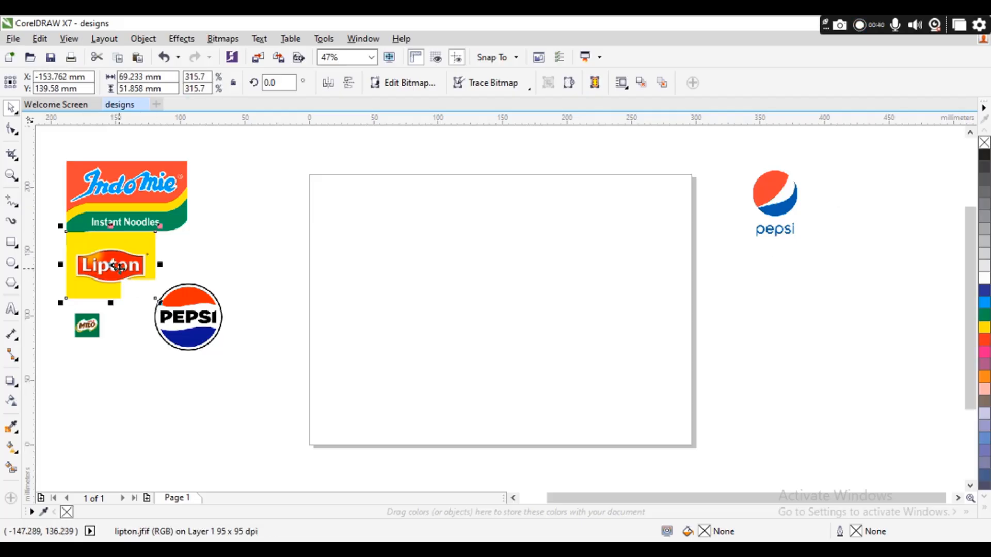
left_click_drag(118, 266, 243, 199)
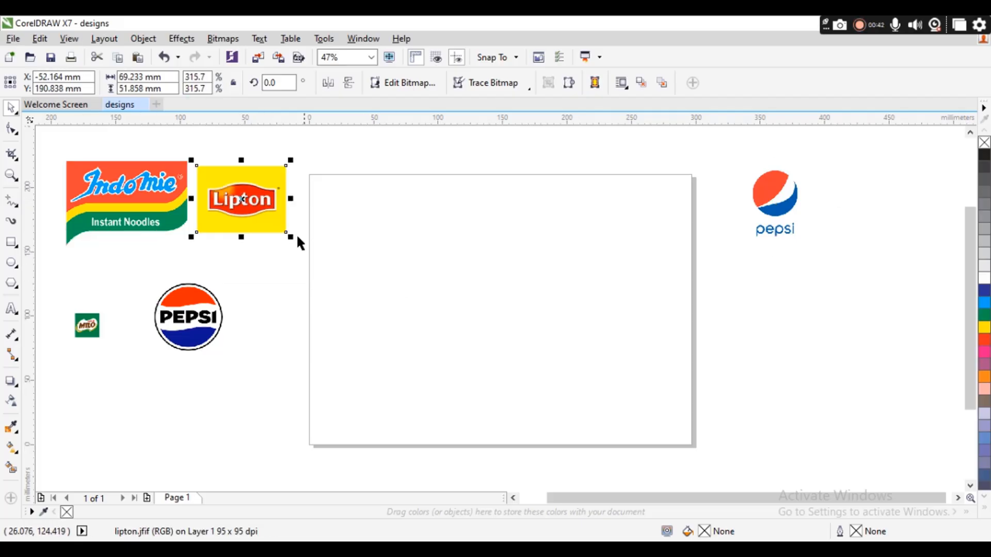
left_click(398, 316)
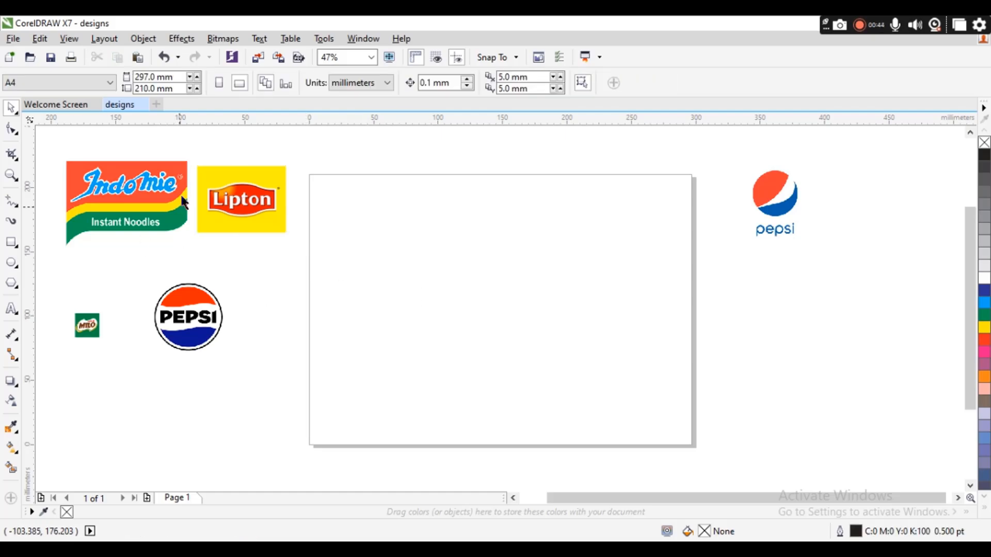
Draw a rectangle about 243 by 158 mm on the page and make its fill and outline yellow
left_click(10, 243)
left_click_drag(338, 215, 652, 420)
key("space")
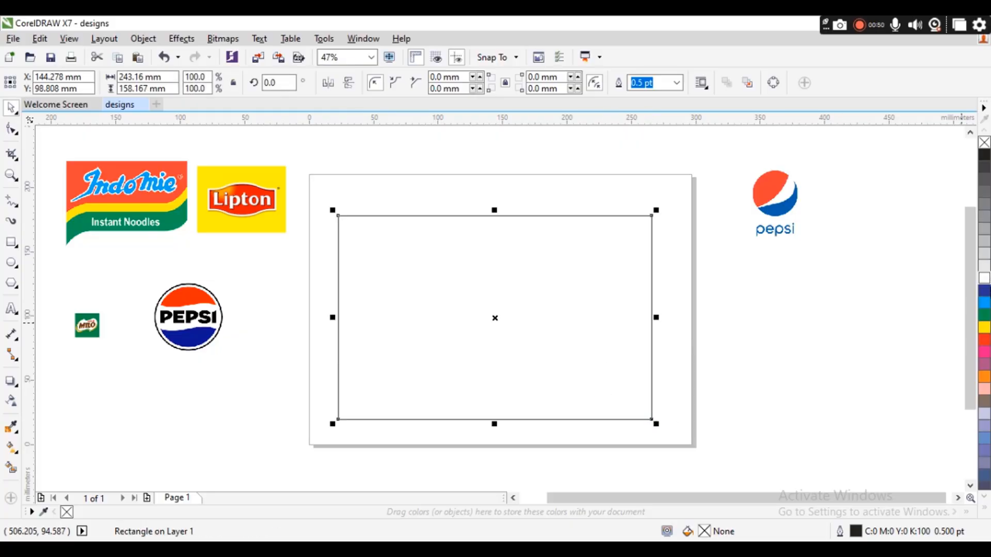
left_click(985, 327)
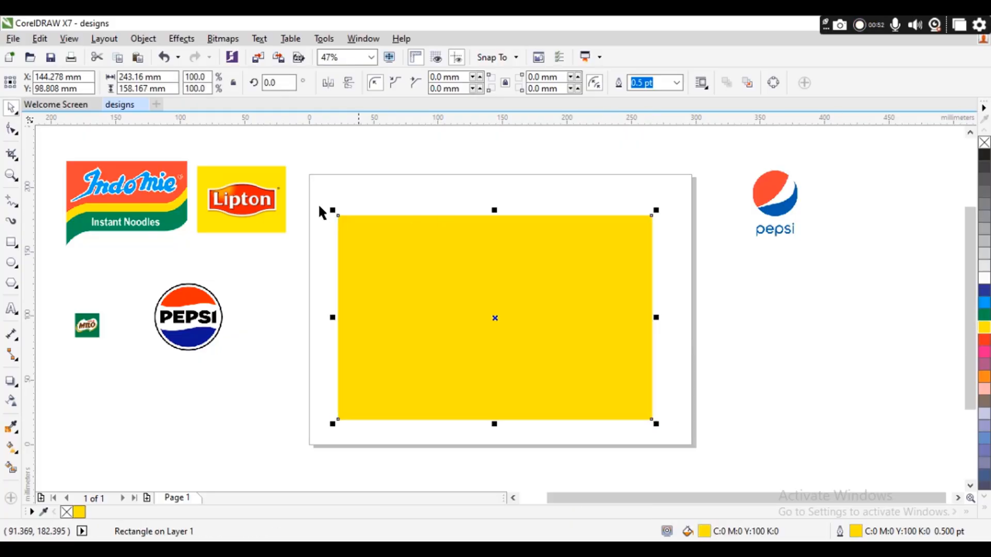
Draw a rectangle about 212 mm wide centred on the yellow one and extend it downward to about 67 mm high
left_click(243, 201)
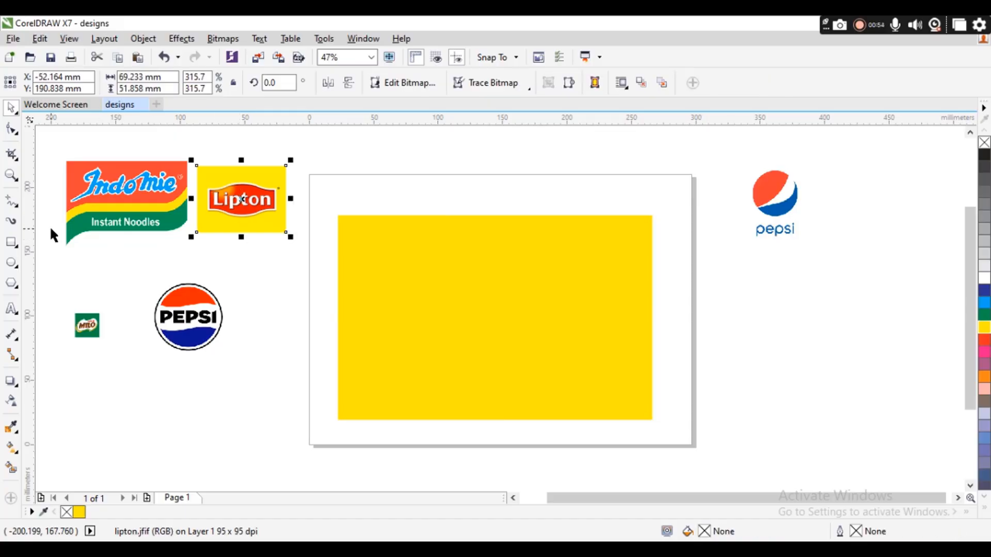
left_click(7, 246)
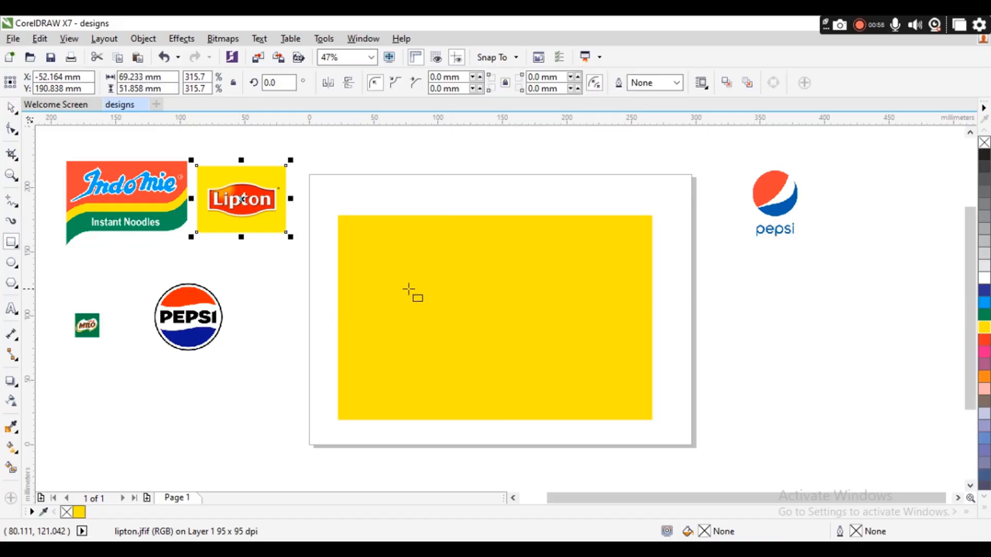
left_click_drag(369, 302, 643, 379)
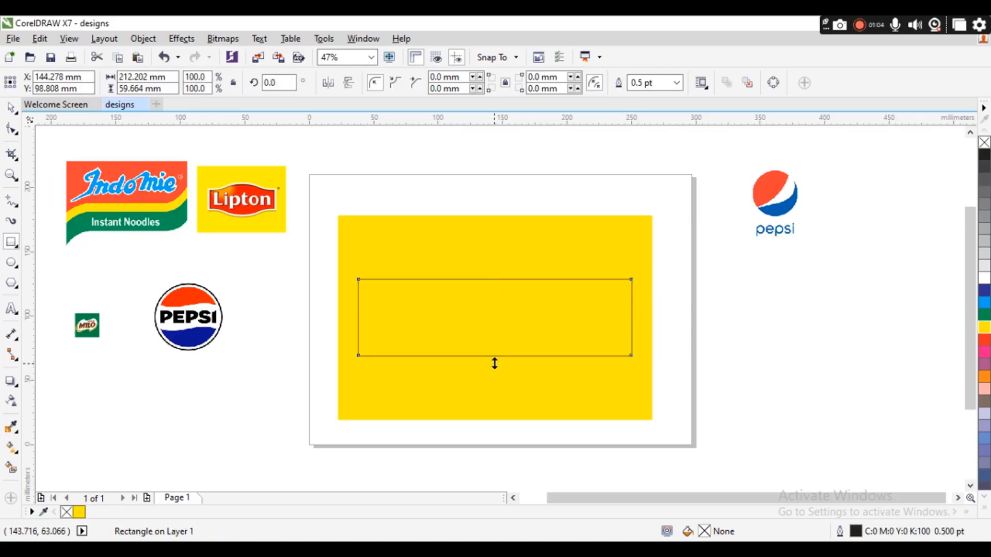
left_click_drag(494, 363, 495, 372)
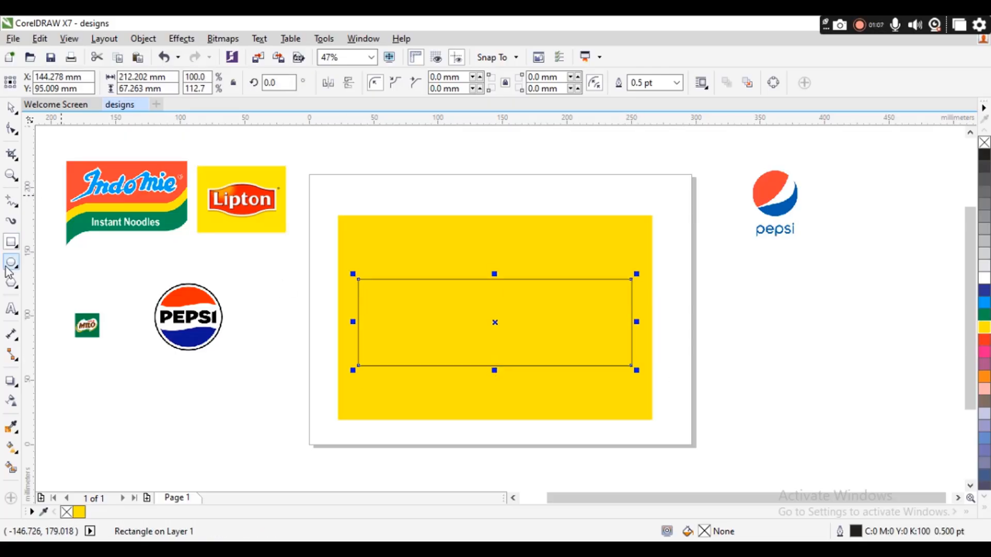
Draw an ellipse about 145 by 98 mm over the inner rectangle and centre-align the two shapes horizontally and vertically
key("F7")
left_click_drag(400, 260, 589, 391)
key("space")
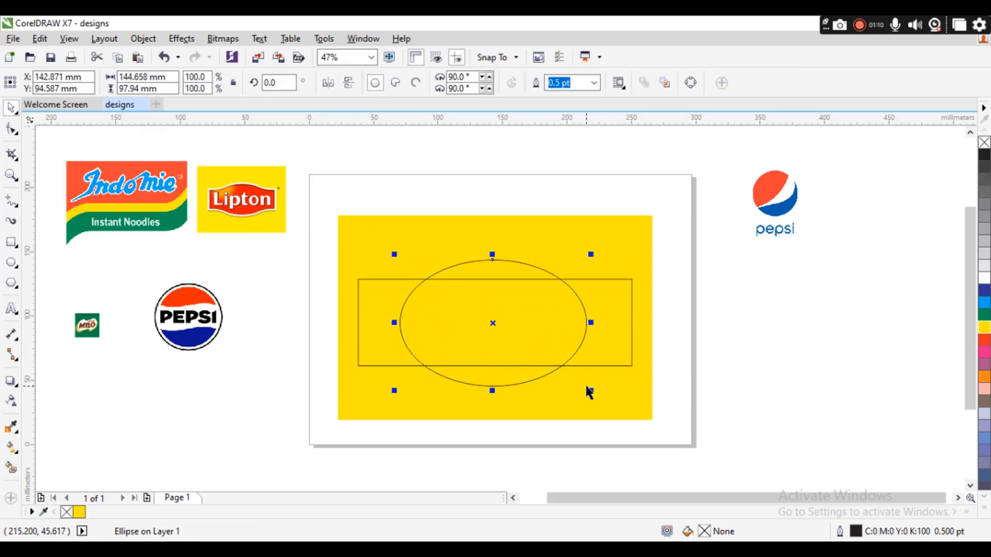
left_click(617, 346, "shift")
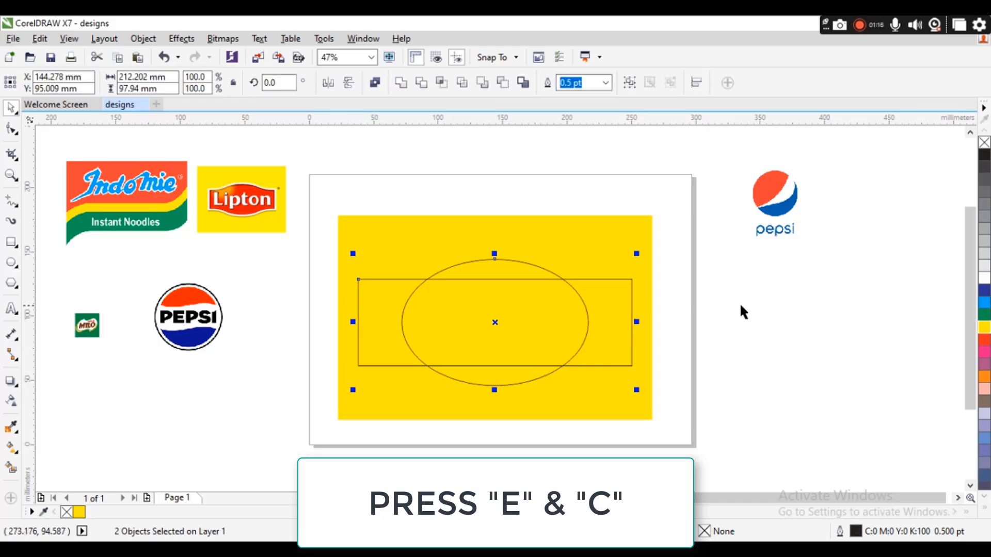
left_click(795, 327)
Widen the ellipse symmetrically to about 165 mm and weld it with the inner rectangle into one shape
left_click(564, 330)
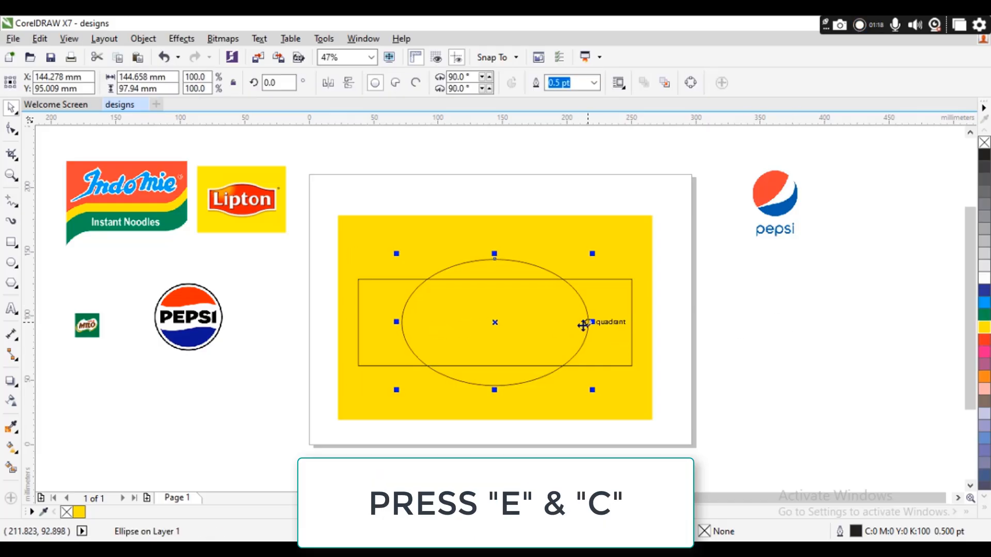
left_click_drag(588, 321, 606, 322)
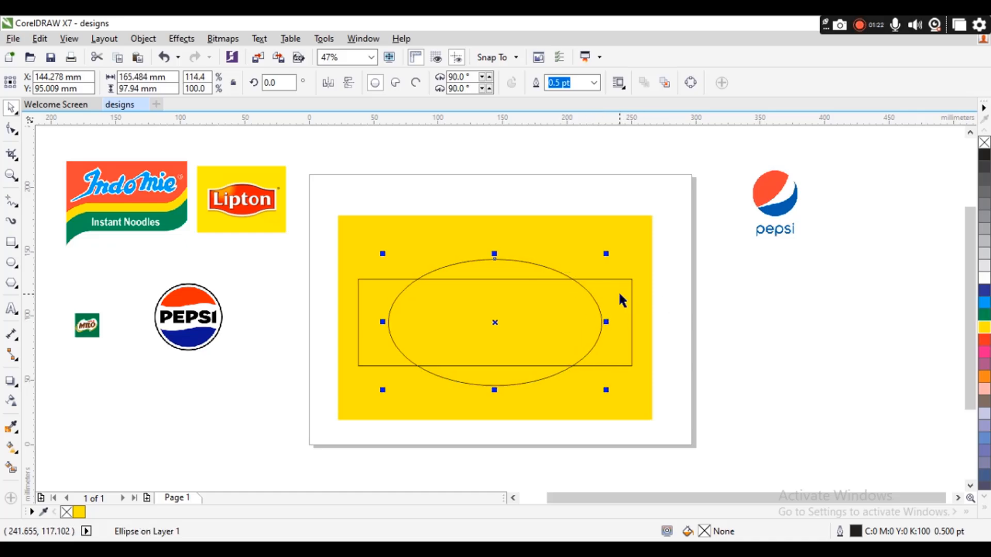
left_click(613, 279, "shift")
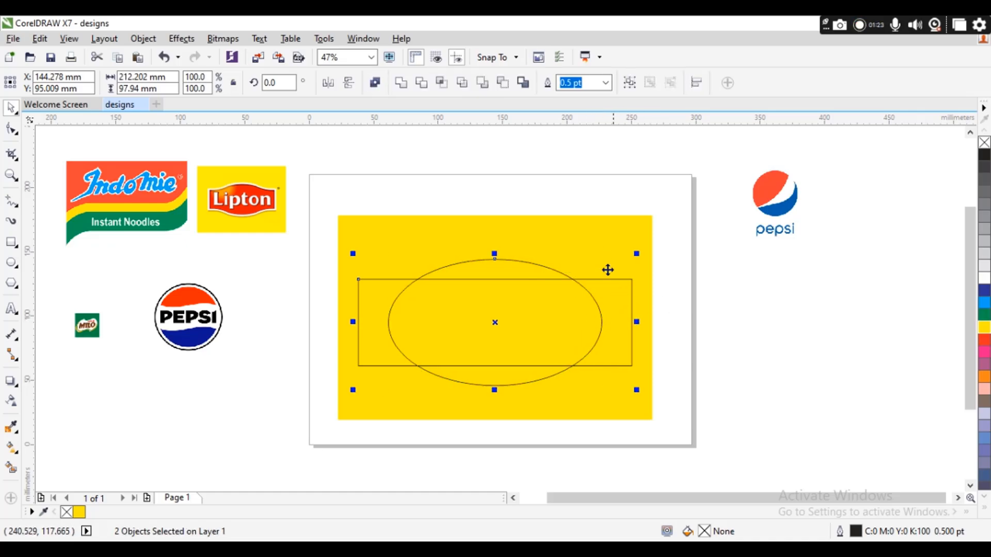
left_click(403, 84)
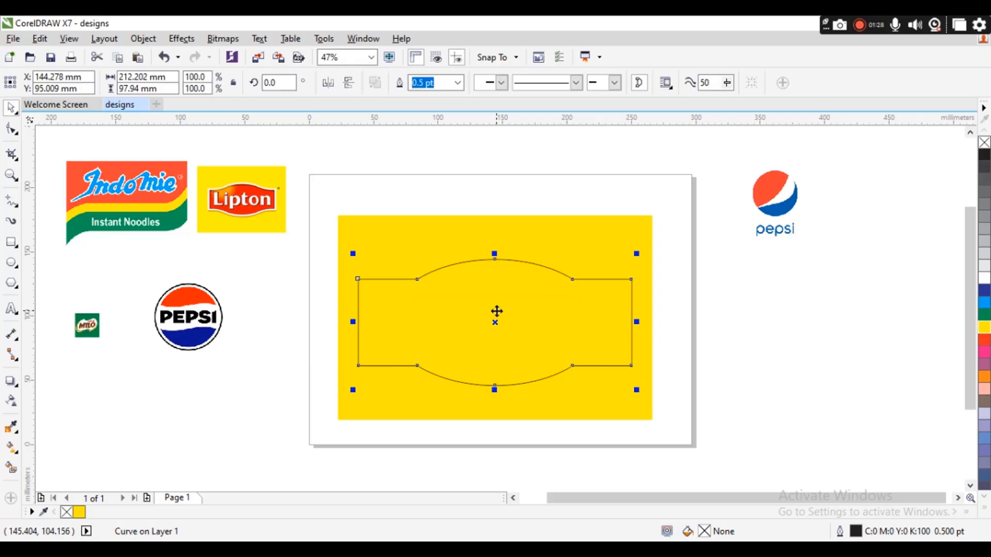
Delete the four nodes where the ellipse meets the rectangle on the welded outline to smooth the upper and lower edges
left_click(11, 129)
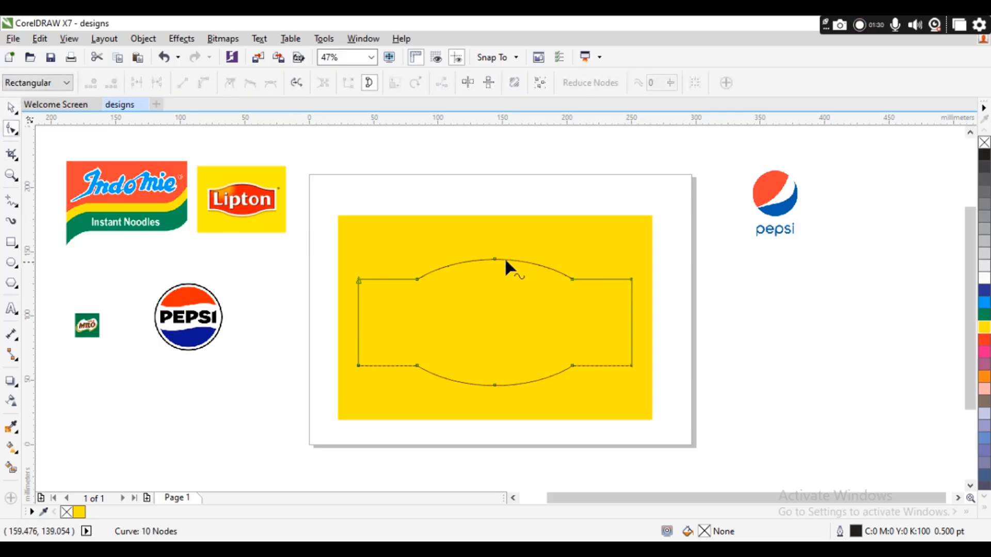
double_click(418, 279)
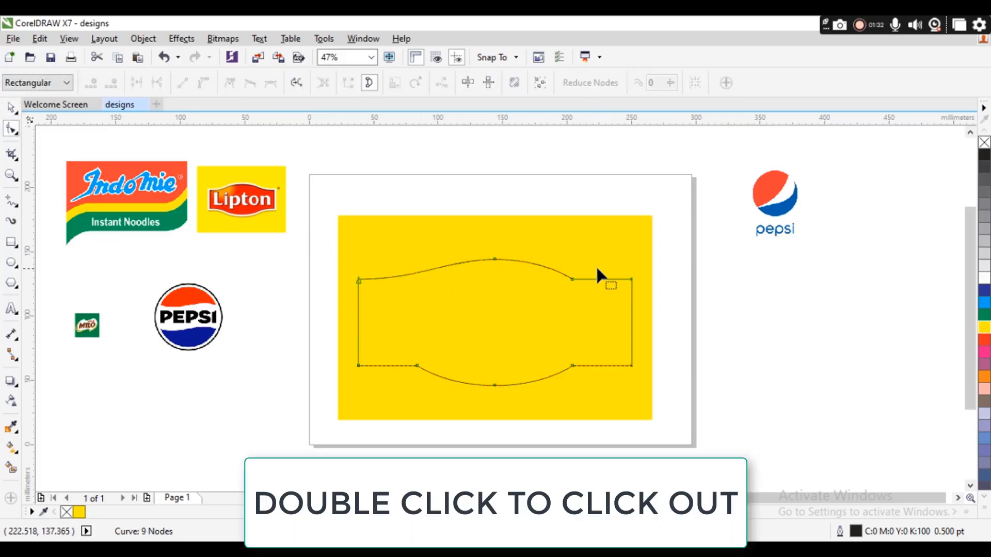
double_click(572, 279)
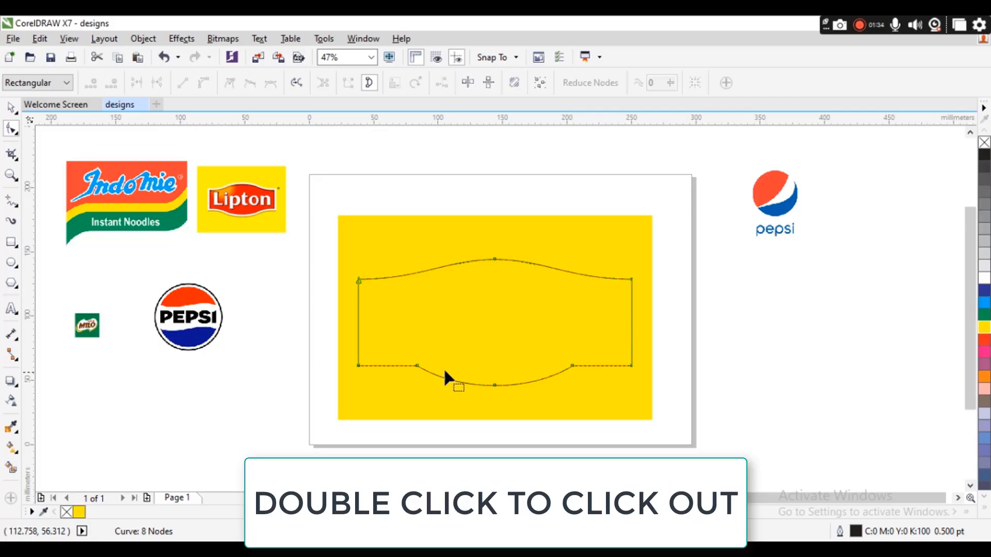
double_click(418, 365)
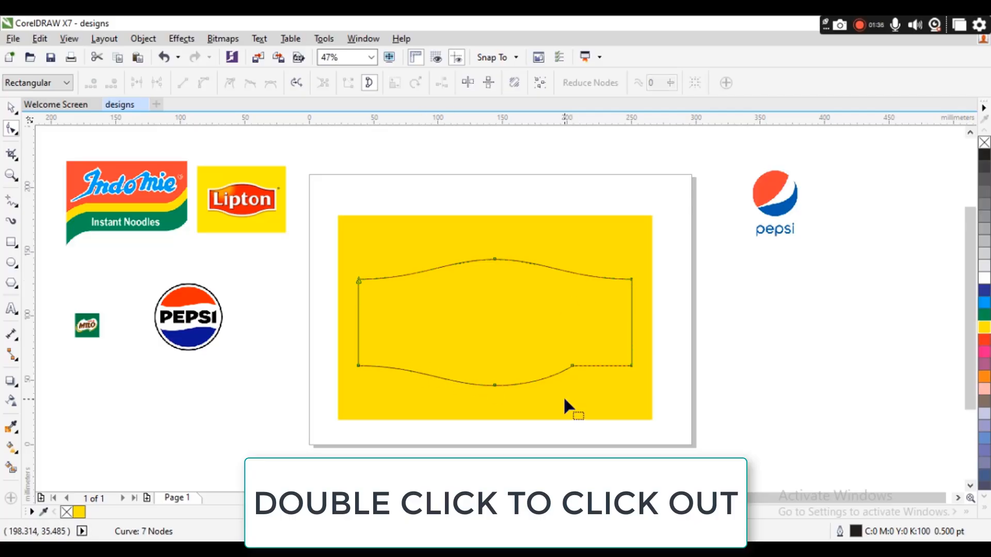
double_click(572, 366)
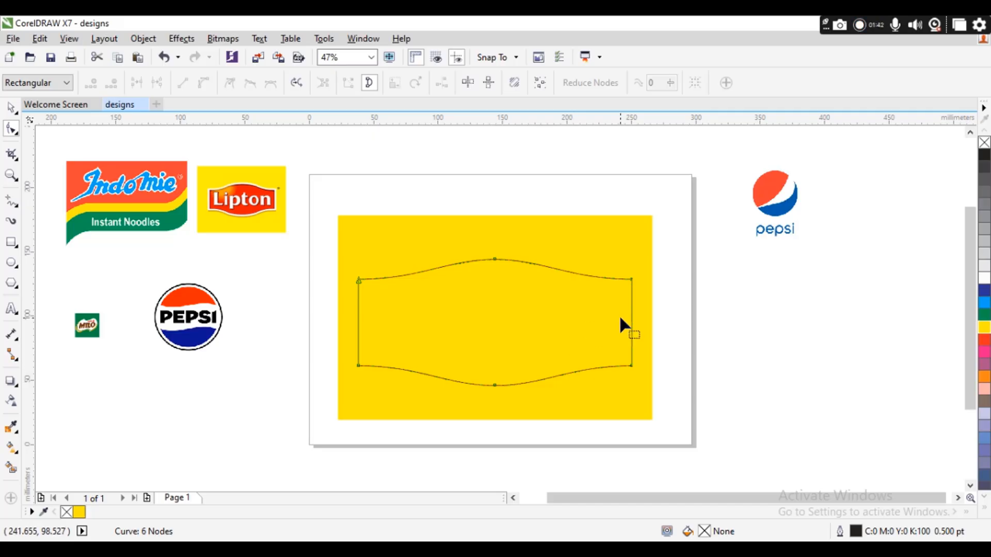
Adjust the curve handles at the four corner nodes slightly inward so the upper and lower edges curve more
left_click(631, 279)
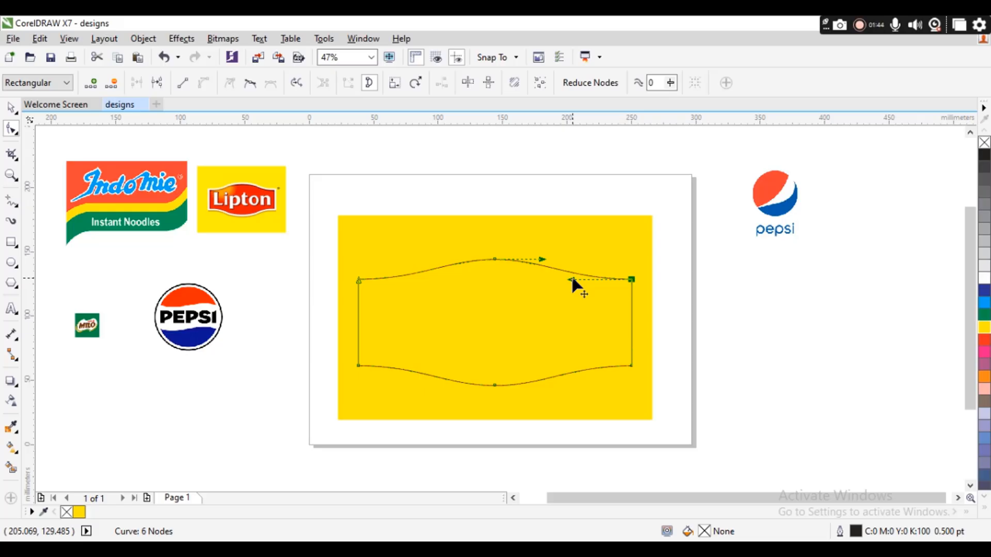
left_click_drag(571, 279, 570, 283)
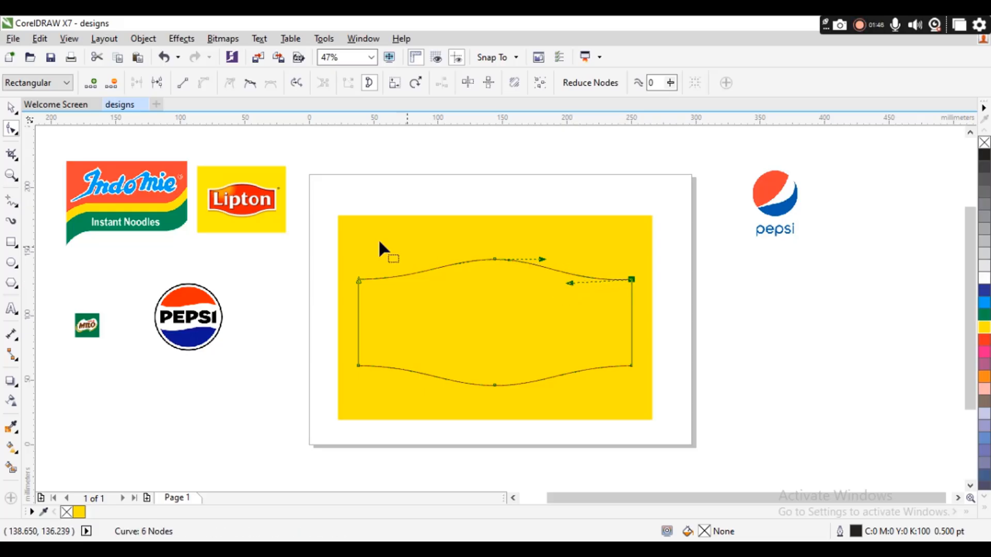
left_click(359, 282)
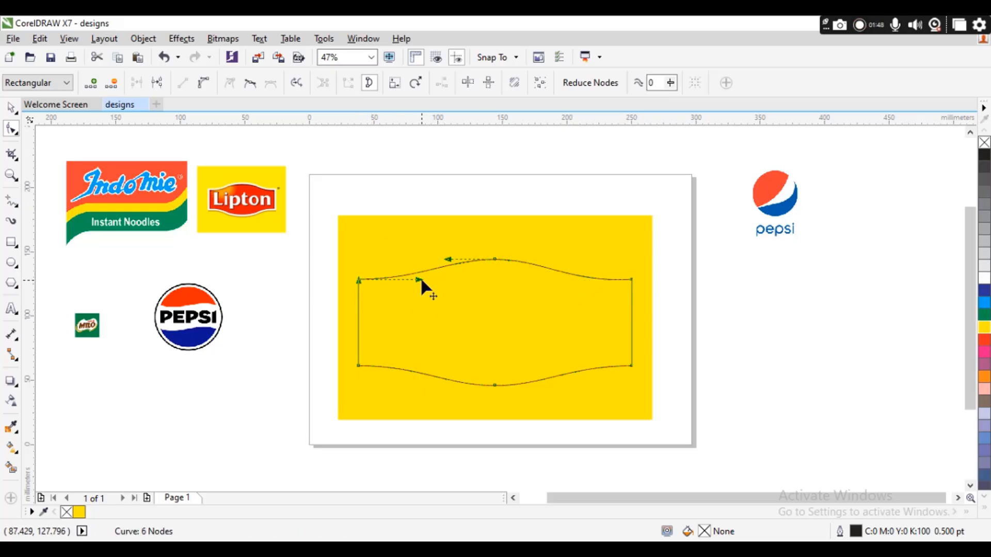
left_click_drag(419, 279, 423, 285)
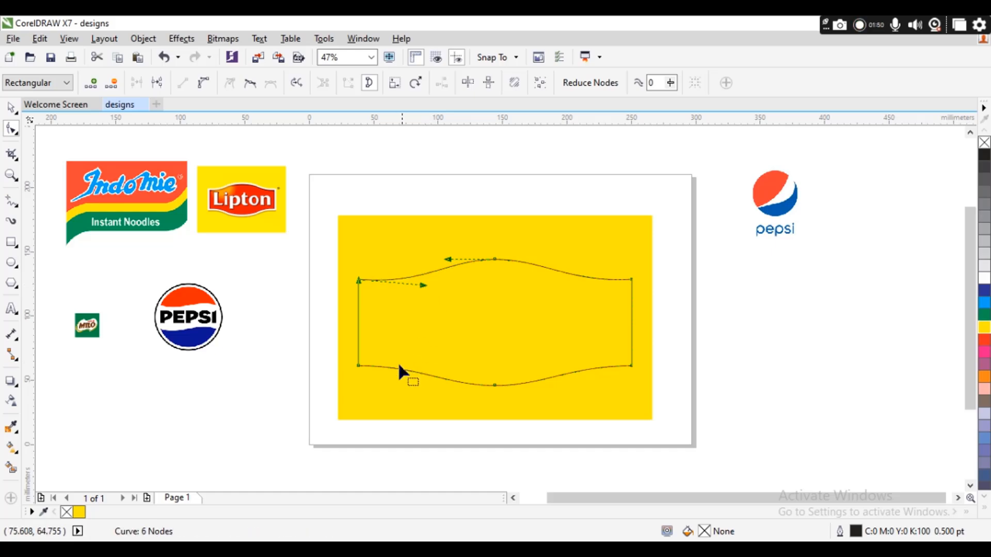
left_click(359, 366)
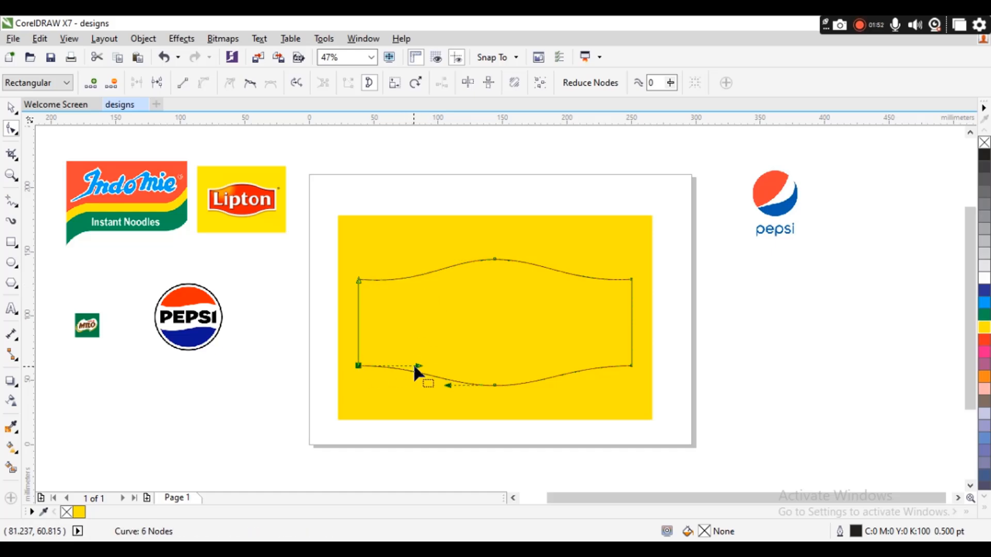
left_click_drag(414, 367, 417, 363)
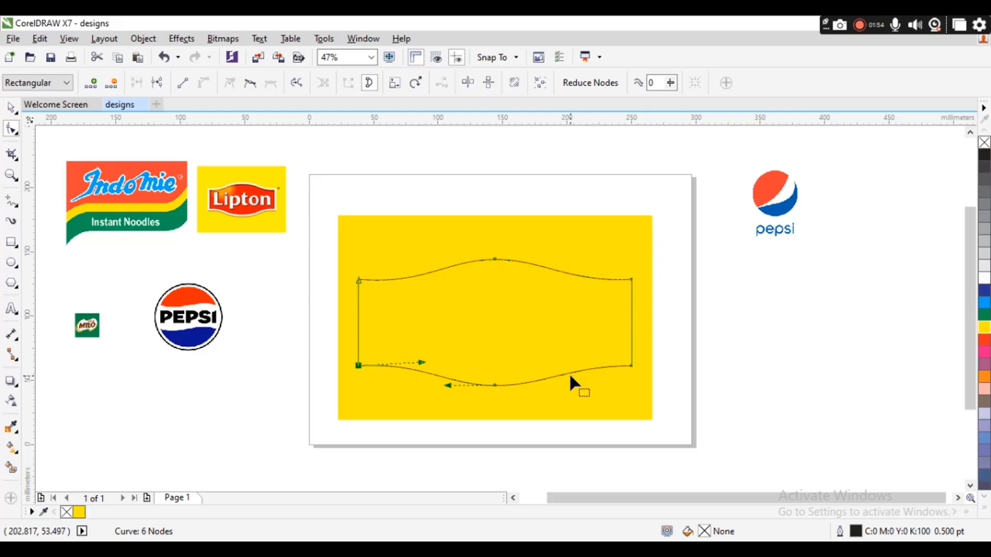
left_click(630, 365)
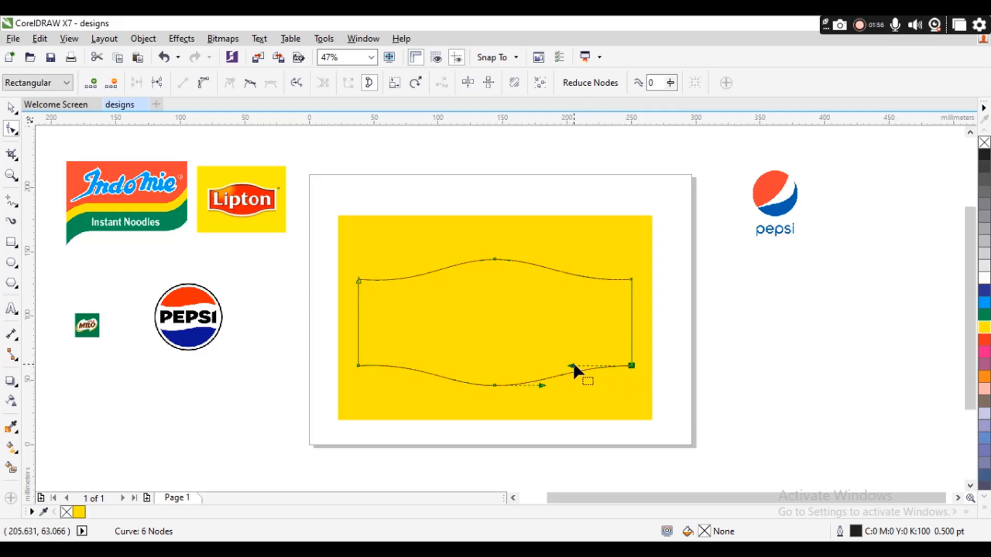
key("space")
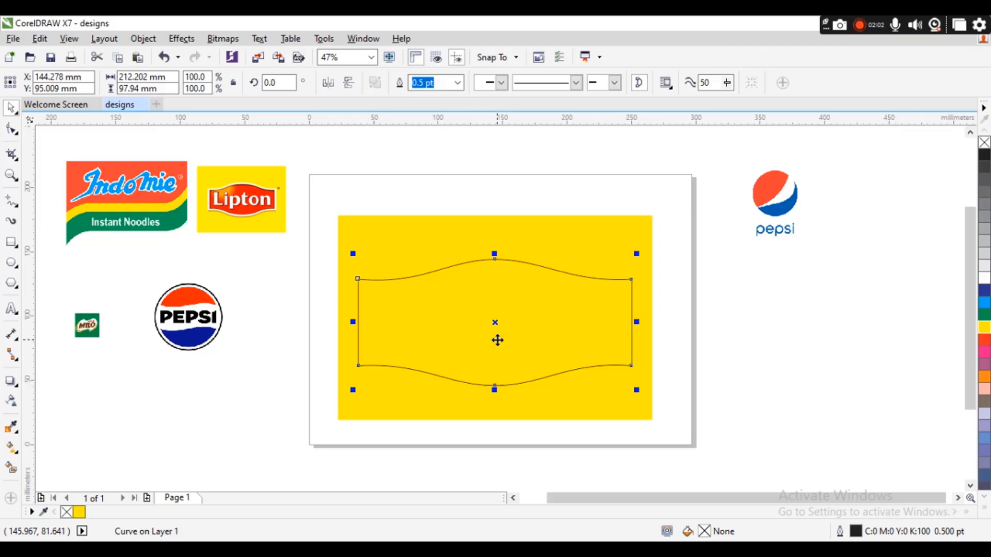
Duplicate the label shape, scale the copy to about 94.5% around its centre, and widen it slightly to even the border gap
key("ctrl+d")
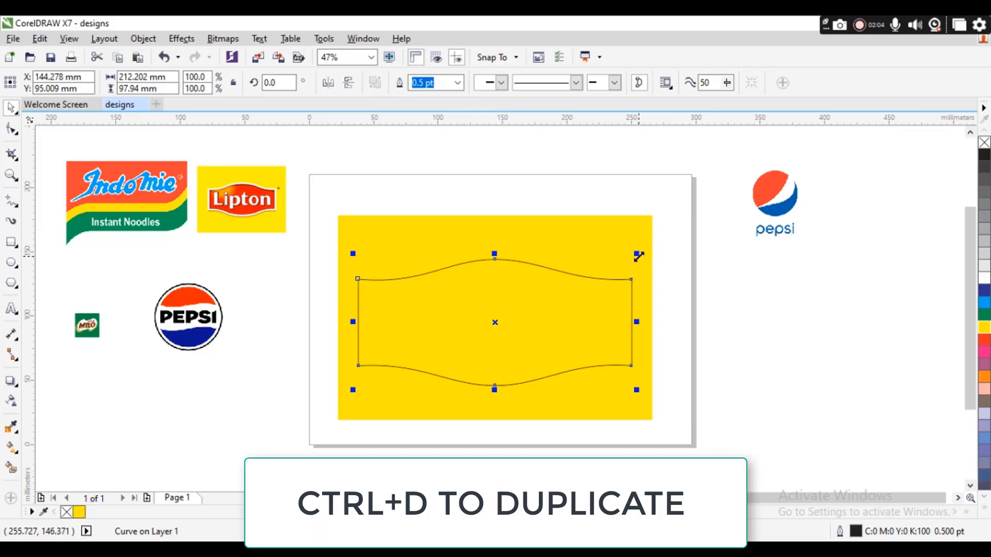
left_click_drag(640, 257, 636, 260)
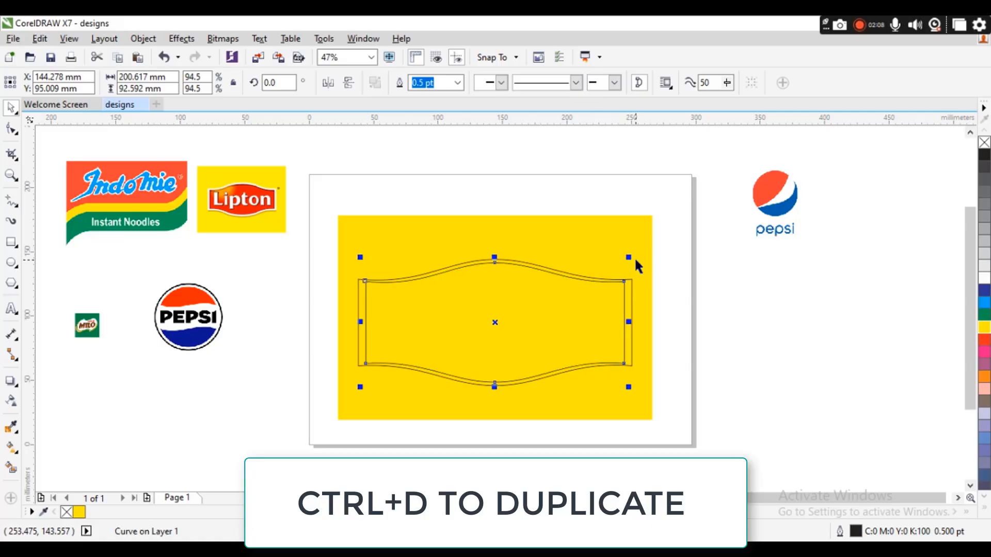
left_click_drag(628, 323, 633, 323)
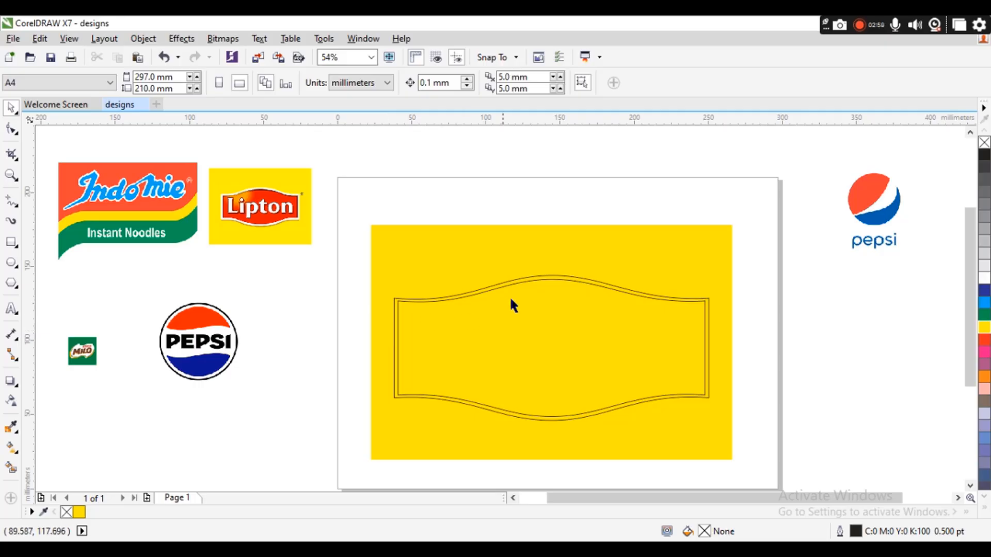
Fill the outer label shape with white and remove its outline
left_click(560, 278)
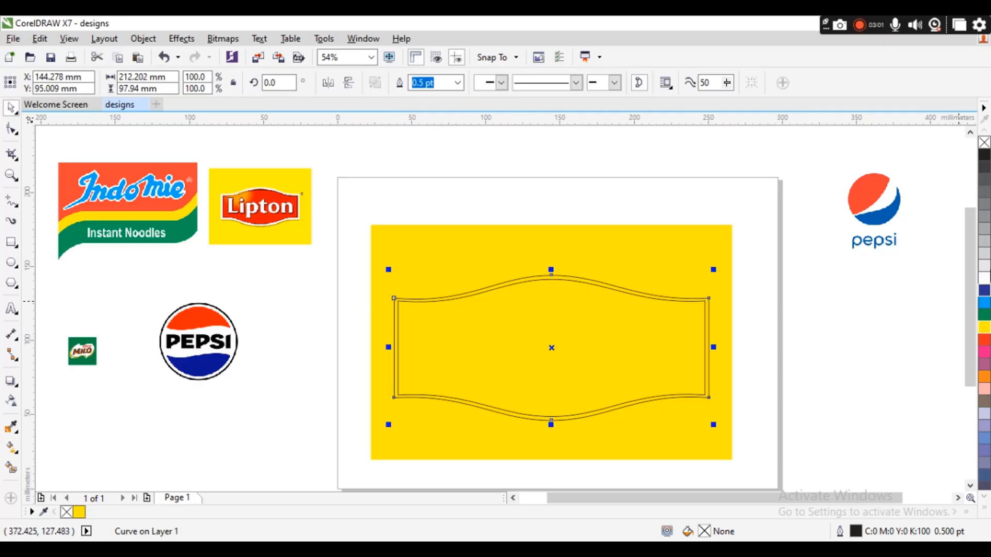
left_click(985, 279)
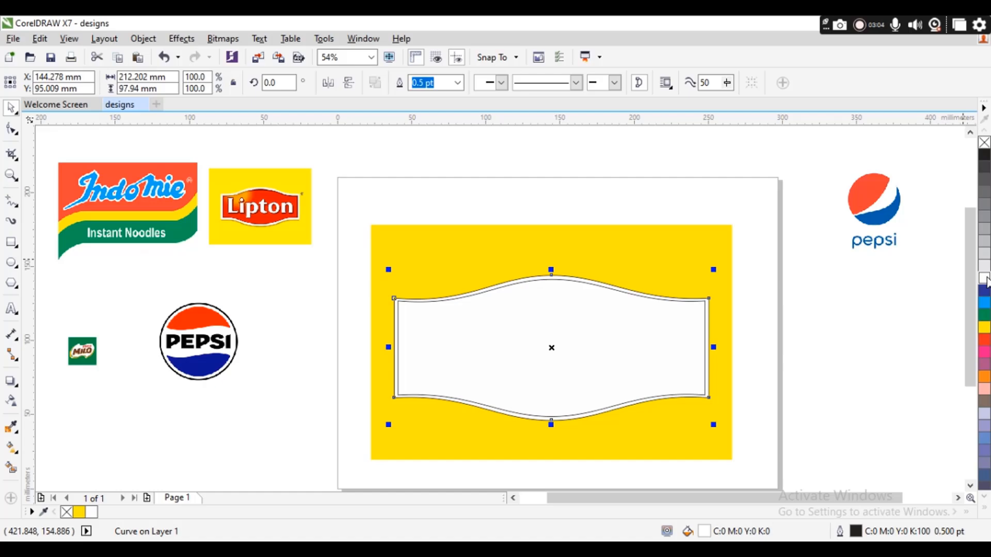
Give the inner label shape a linear fountain fill and set its starting colour to red
left_click(605, 351)
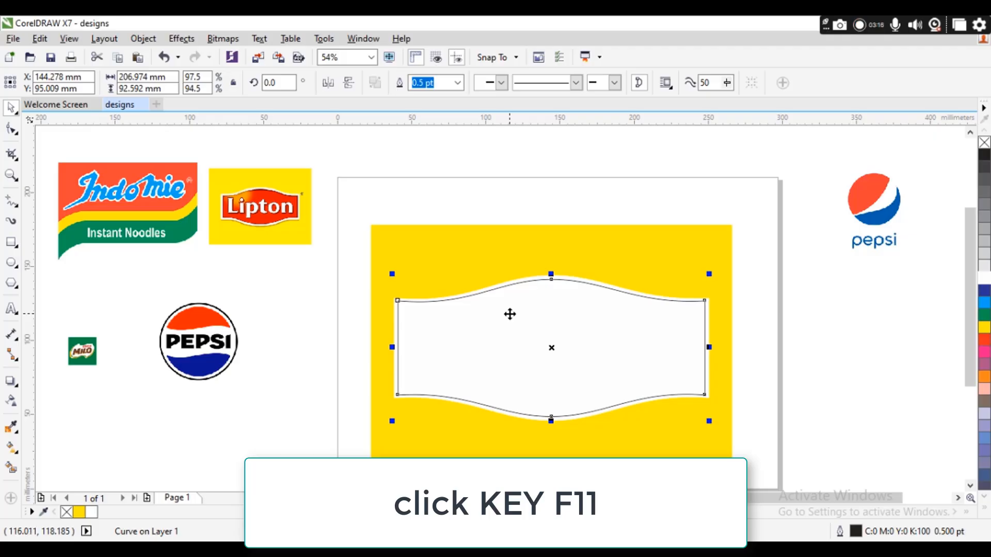
key("F11")
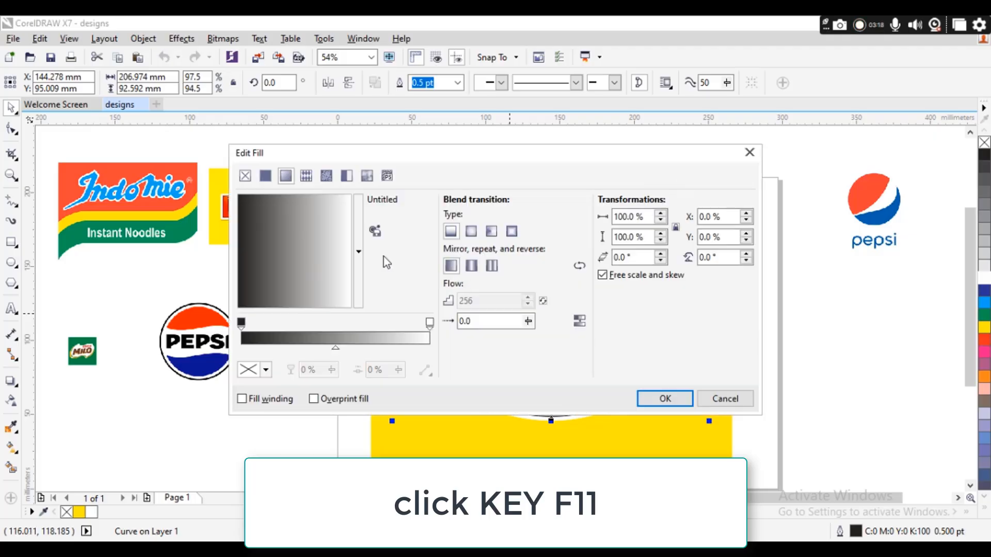
left_click_drag(435, 149, 521, 156)
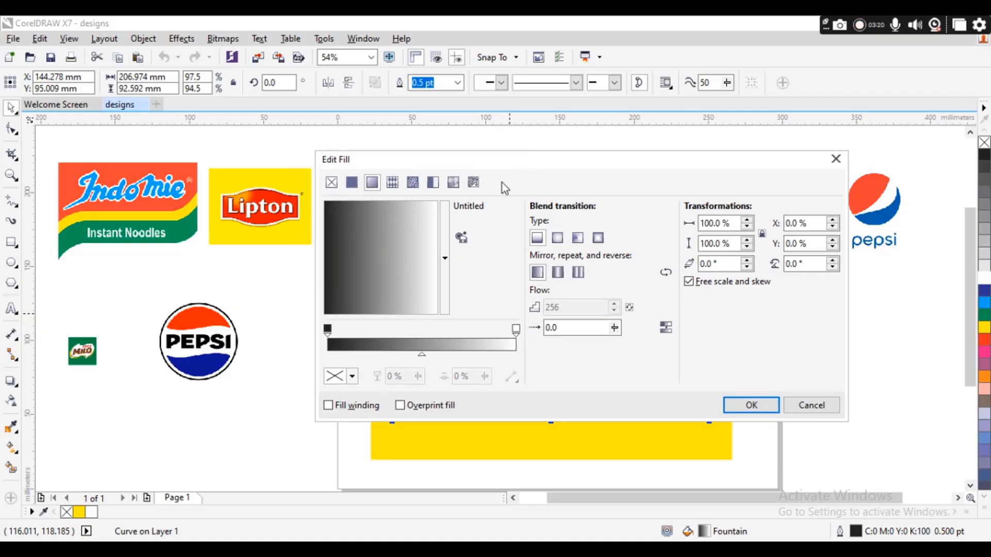
double_click(327, 330)
left_click(416, 271)
left_click(571, 349)
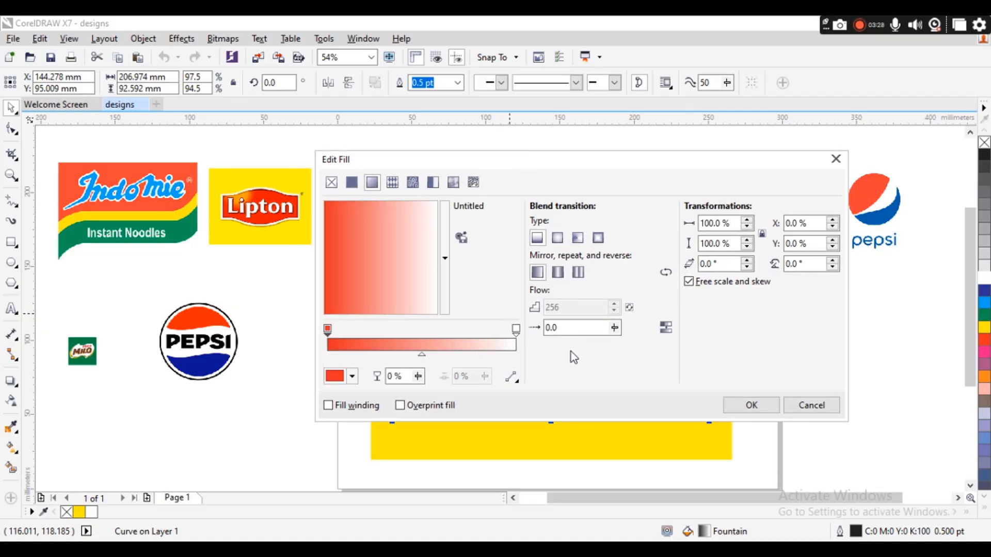
Set the end colour of the inner label's gradient to golden yellow (C5 M9 Y95 K0)
left_click(517, 329)
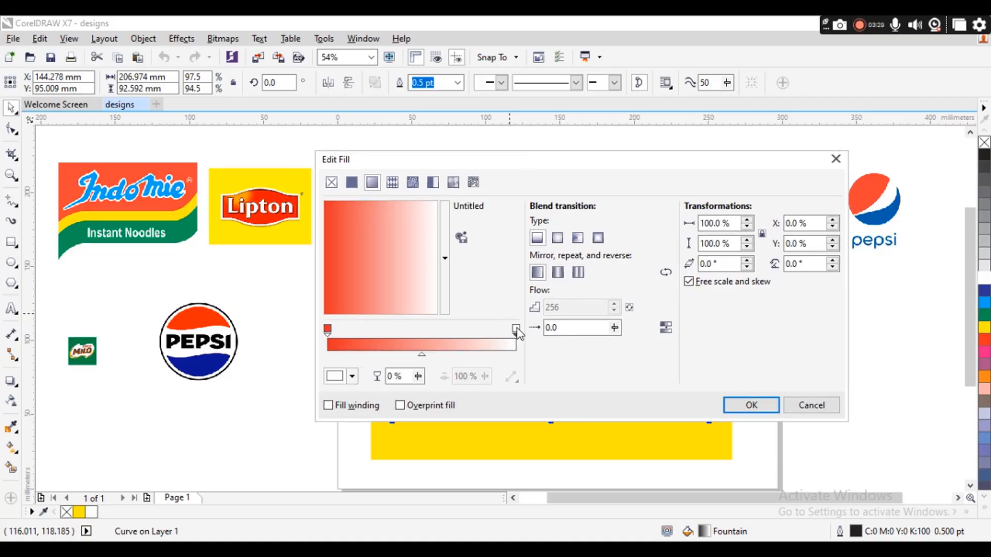
left_click(352, 376)
left_click(427, 330)
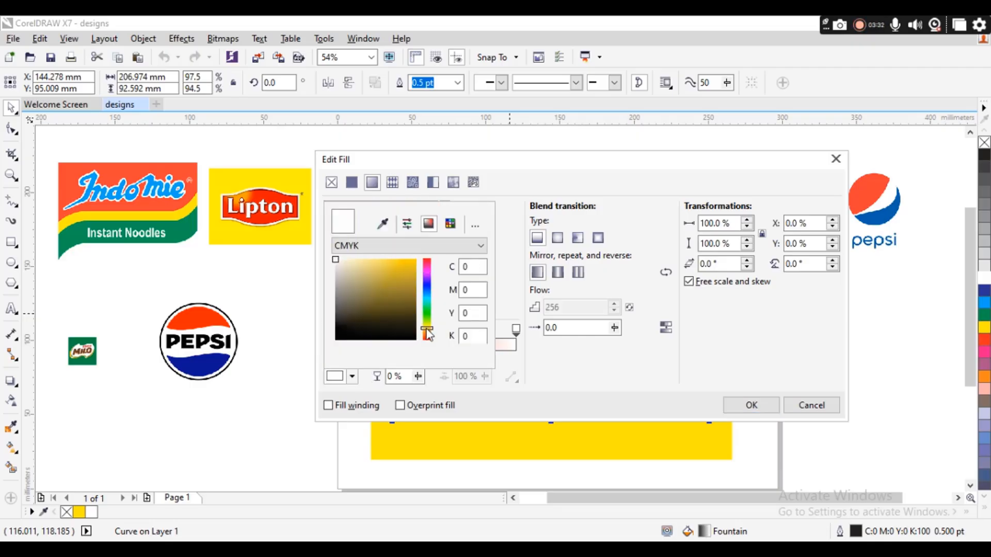
left_click(400, 262)
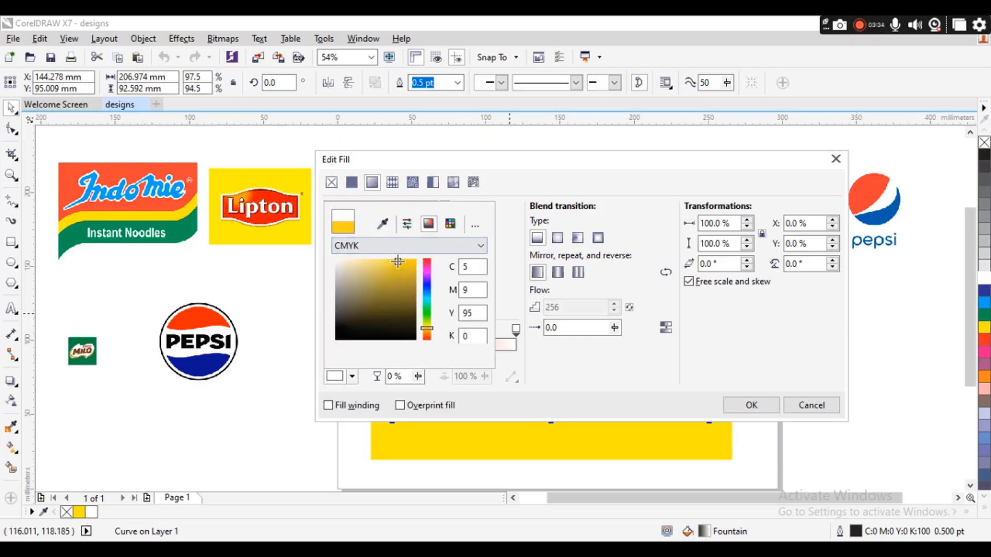
left_click(579, 346)
Set the gradient midpoint to 68%, angle the blend diagonally from yellow at the label's upper left to red at its lower right, and apply it
left_click_drag(330, 261, 398, 280)
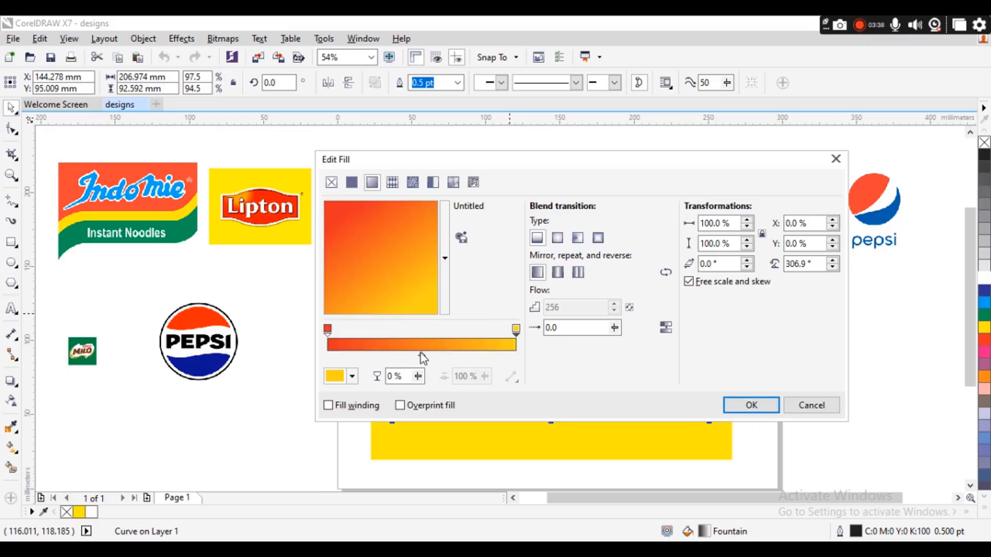
left_click_drag(422, 356, 456, 356)
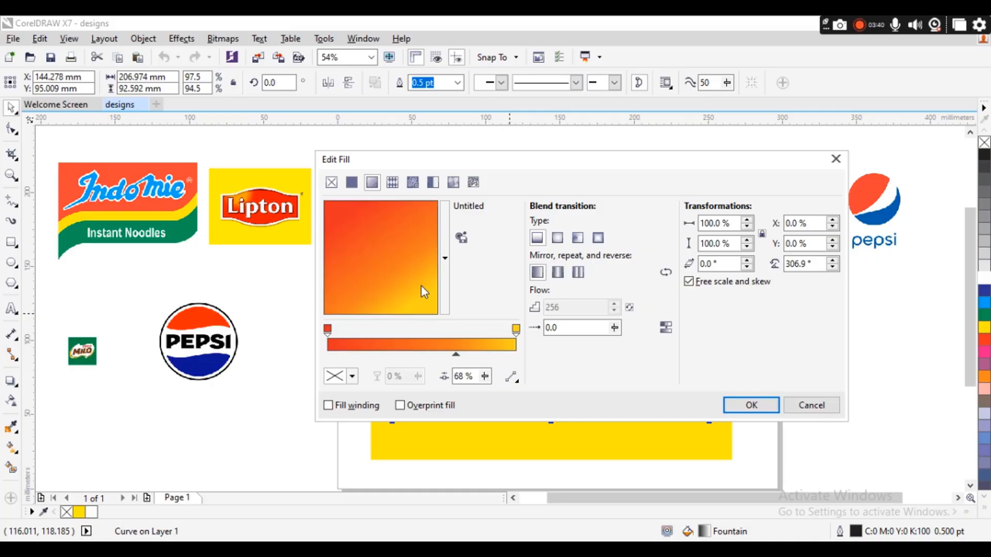
left_click_drag(409, 253, 347, 219)
left_click(766, 408)
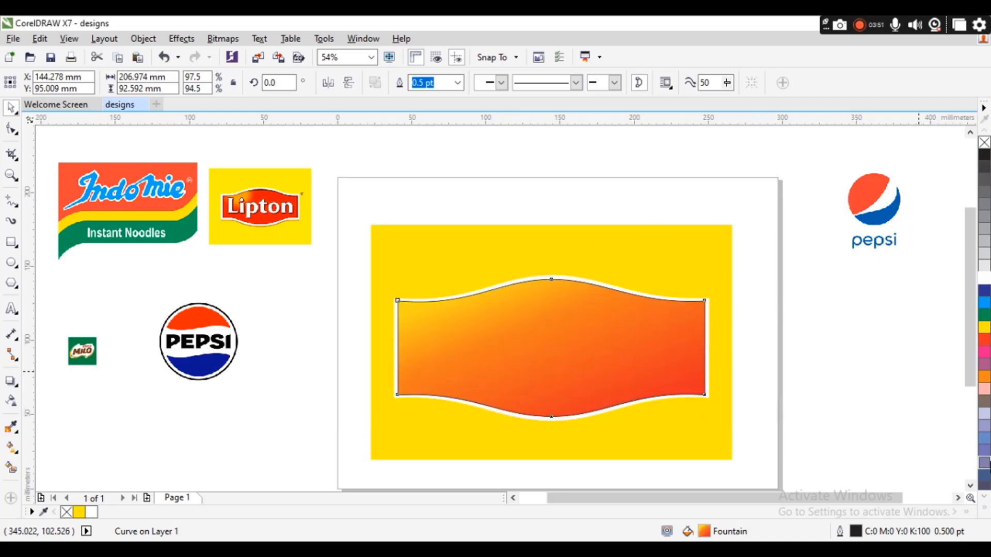
Set the inner label shape's outline width to 1.5 pt and deselect it
double_click(856, 532)
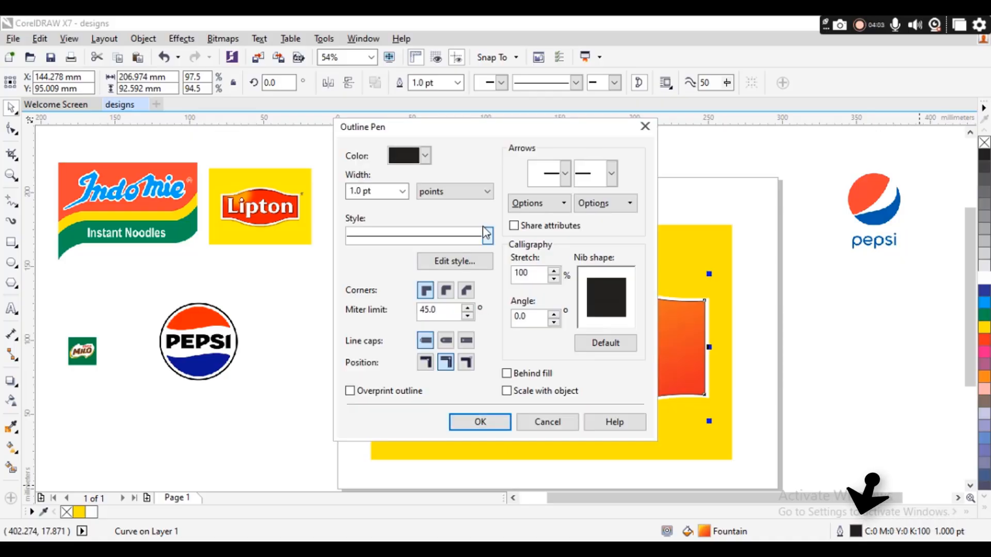
left_click(402, 191)
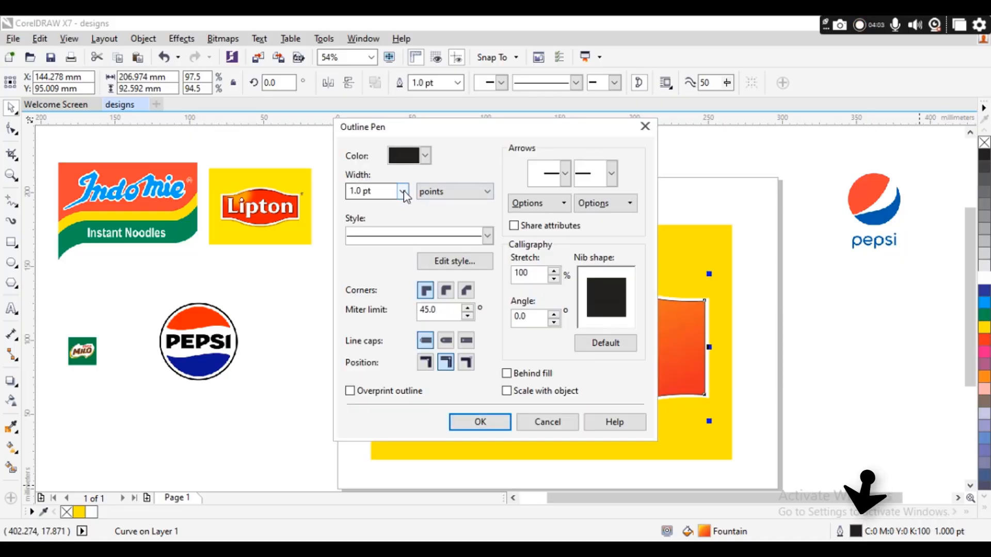
left_click(382, 260)
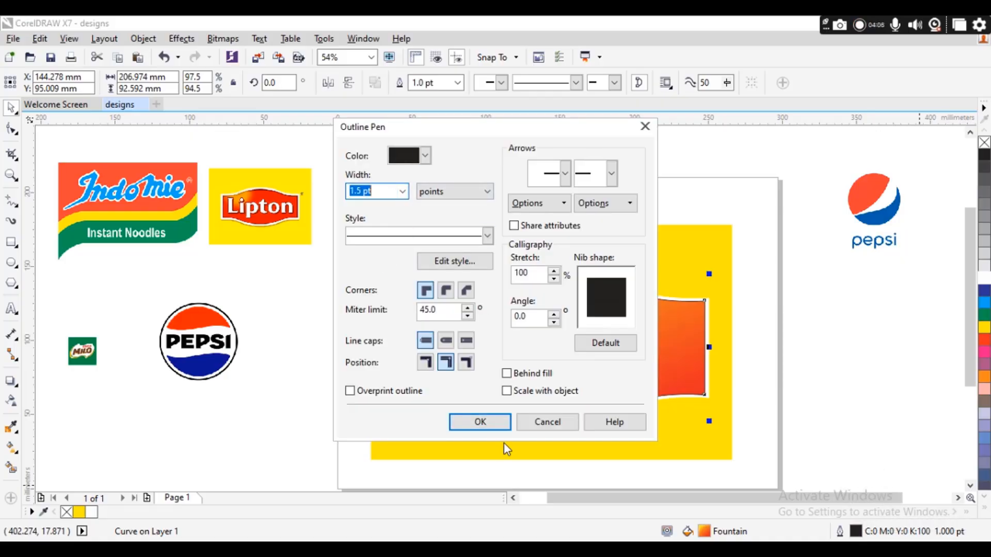
left_click(500, 426)
left_click(820, 348)
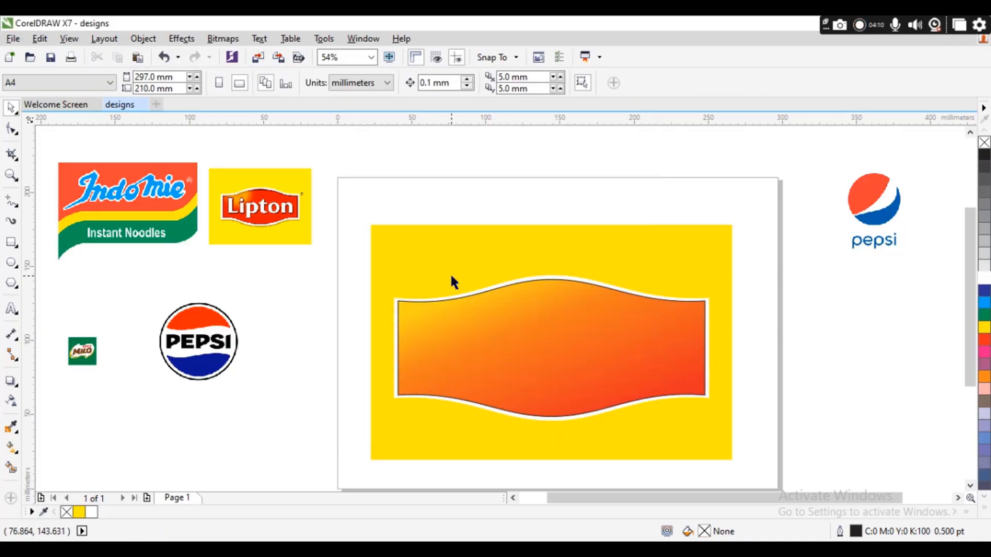
Add the artistic text "Lipton" in the empty area beside the page and save the document as designs.cdr
key("F8")
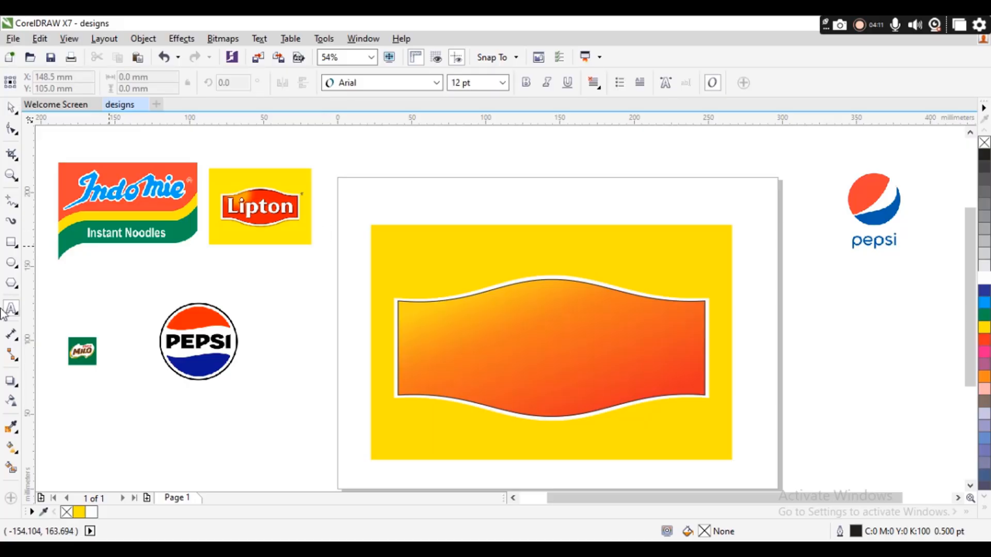
left_click(304, 309)
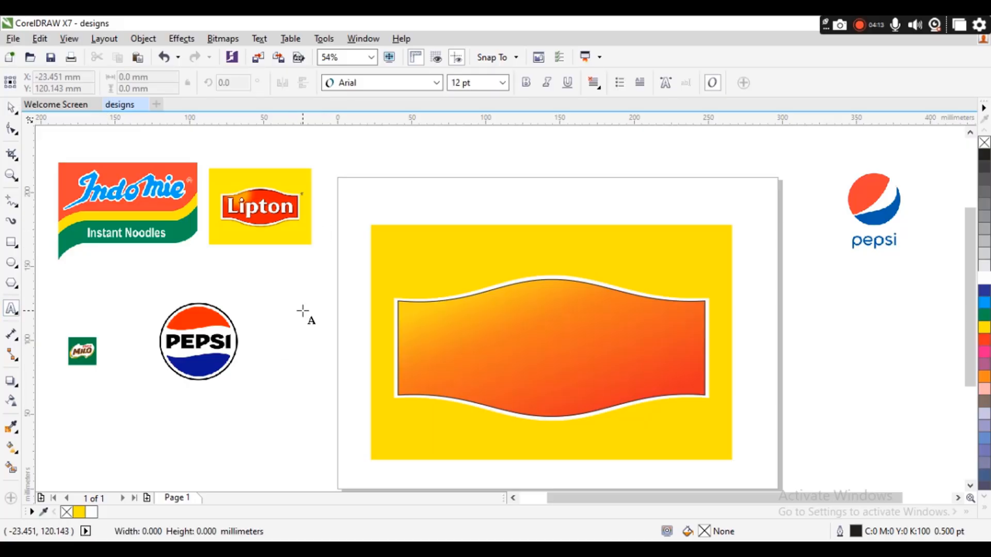
type("Lipt")
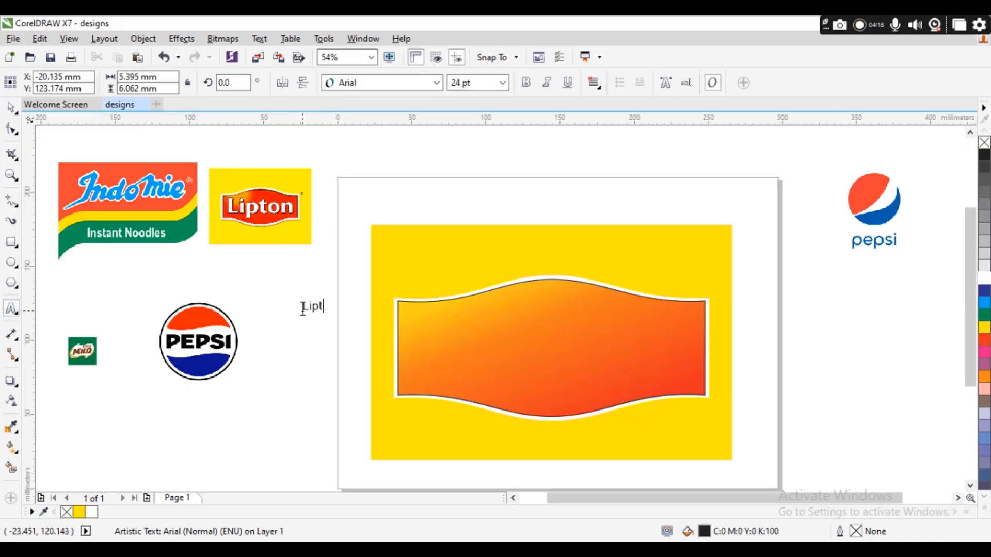
type("on")
key("ctrl+space")
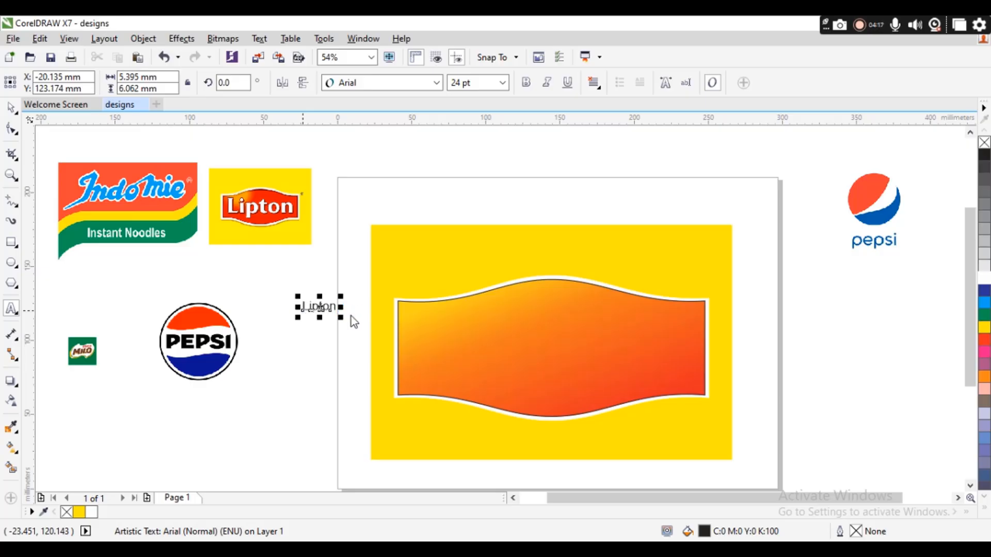
key("ctrl+s")
key("Return")
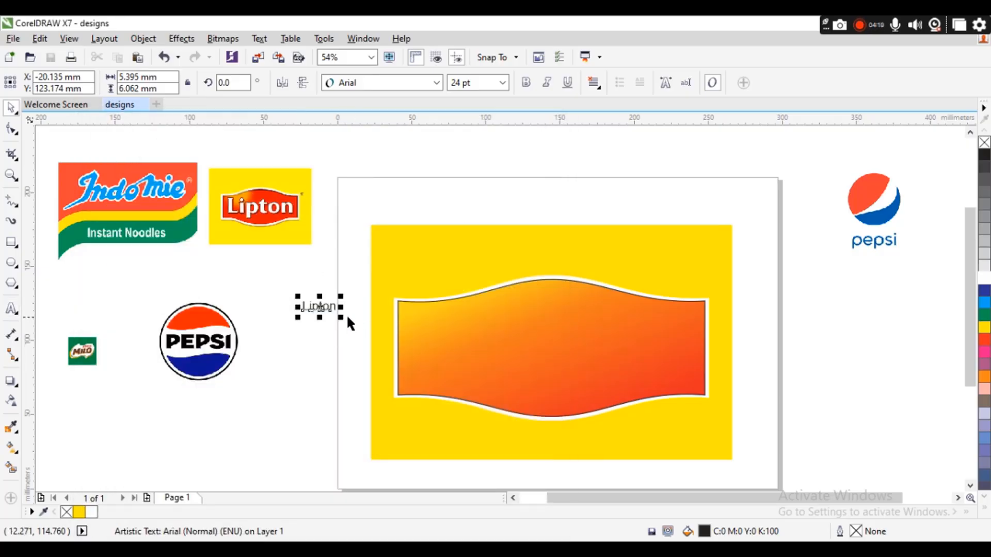
Enlarge the "Lipton" text to about 95 pt, move it onto the label, and centre it horizontally and vertically on the inner shape
left_click_drag(341, 317, 557, 353)
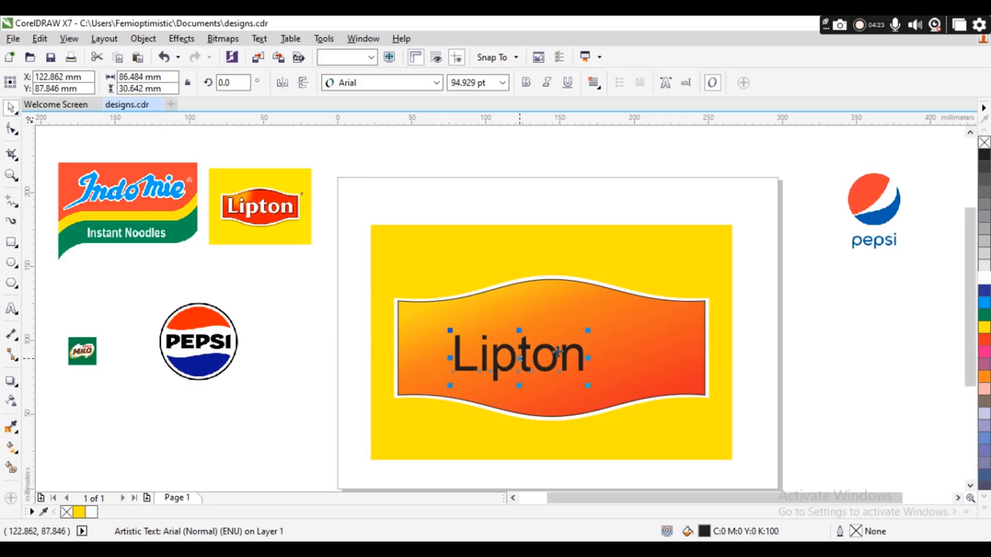
left_click(645, 333, "shift")
key("c")
key("e")
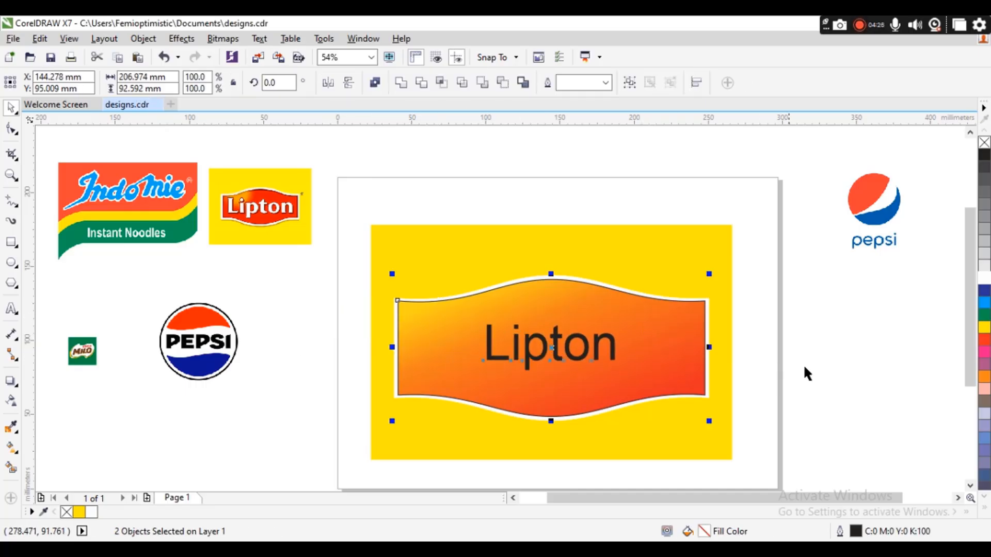
left_click(819, 369)
Scale the "Lipton" text around its centre to about 168 pt so it spans most of the label
left_click(582, 363)
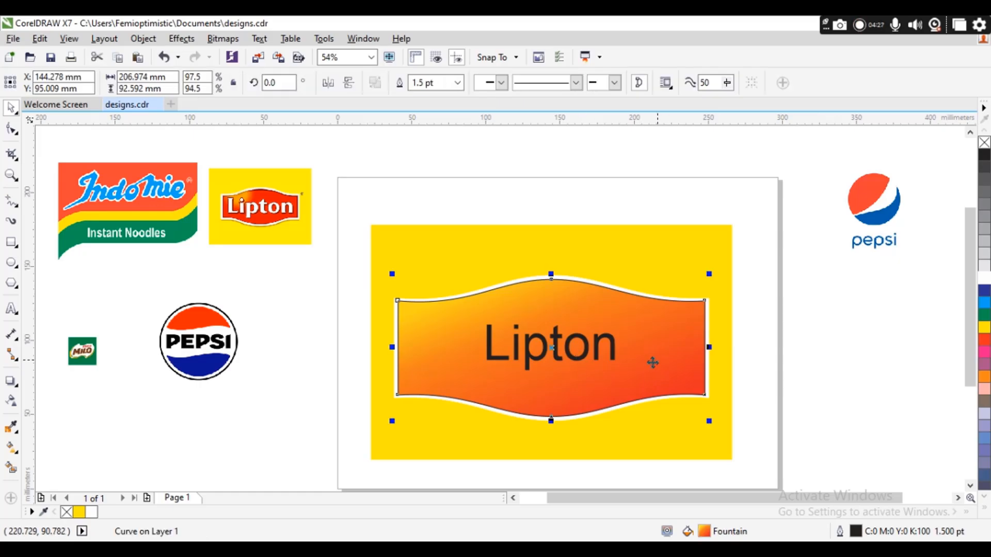
left_click(614, 346)
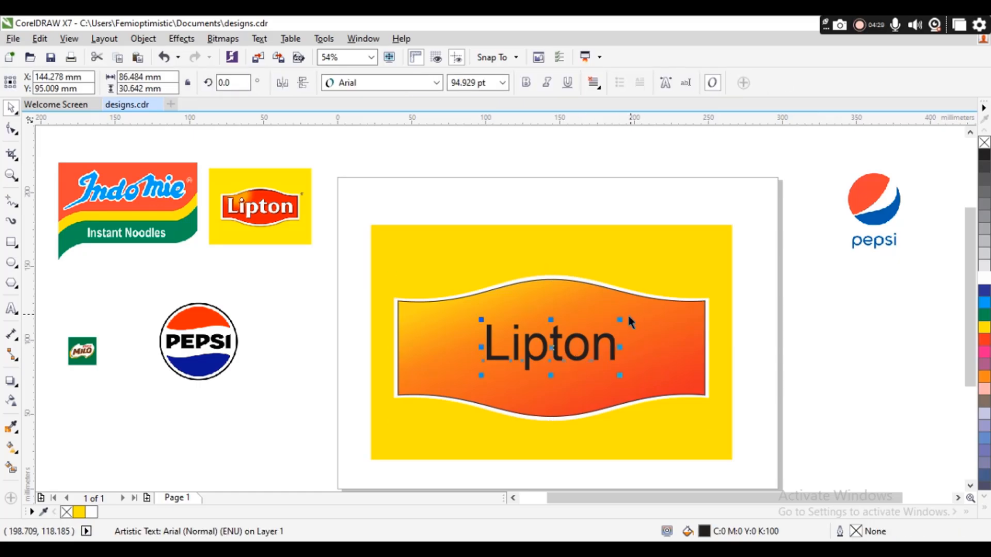
left_click_drag(624, 323, 670, 302)
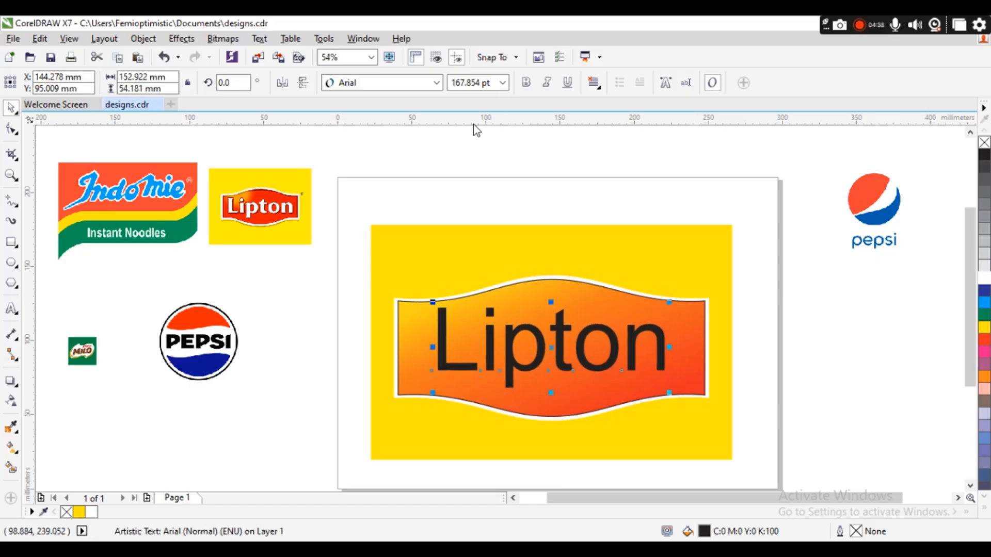
Change the "Lipton" text font to Berlin Sans FB and colour it white
left_click(437, 81)
left_click(372, 119)
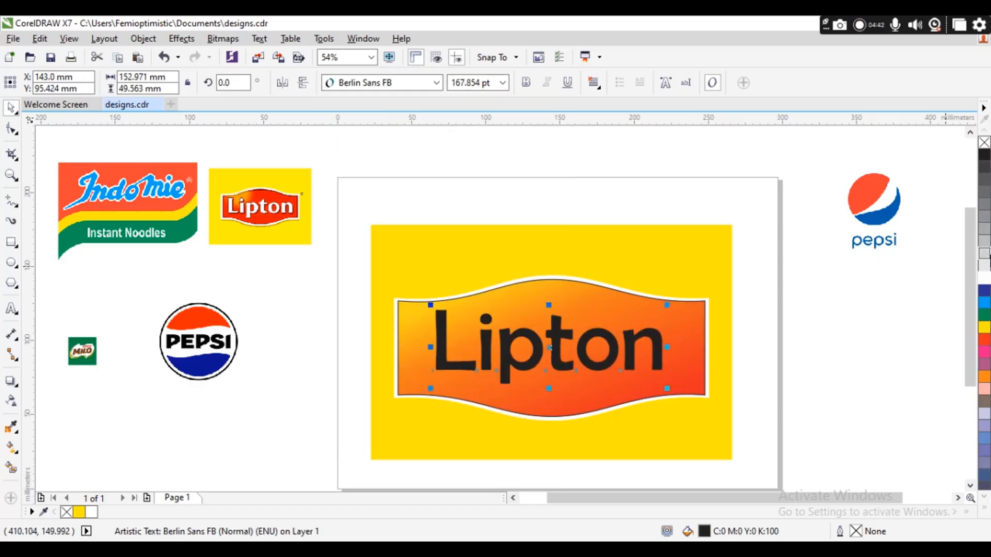
left_click(984, 278)
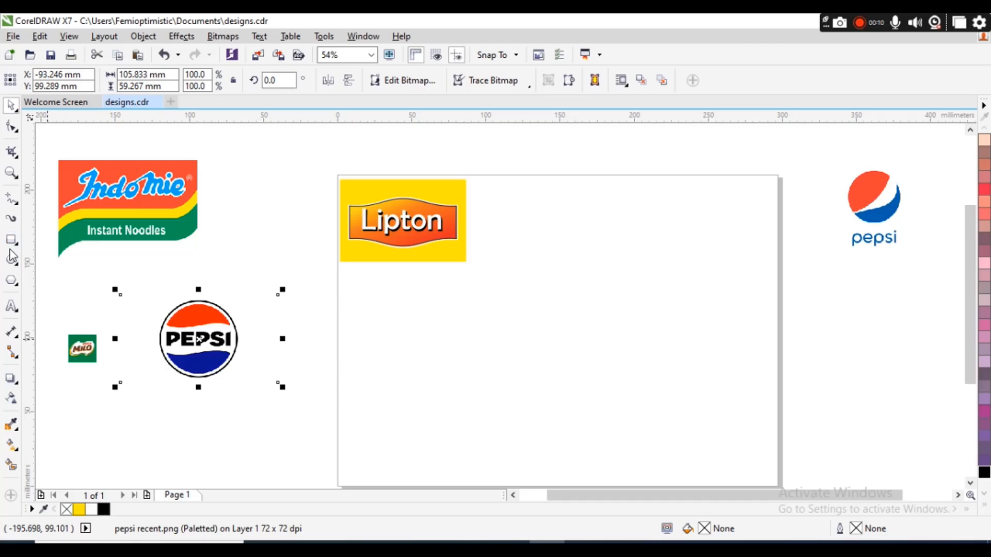
Draw a nearly circular ellipse about 94 mm wide and 92 mm high, and position it on the page beside the finished Lipton logo
left_click(11, 259)
left_click_drag(414, 285, 565, 421)
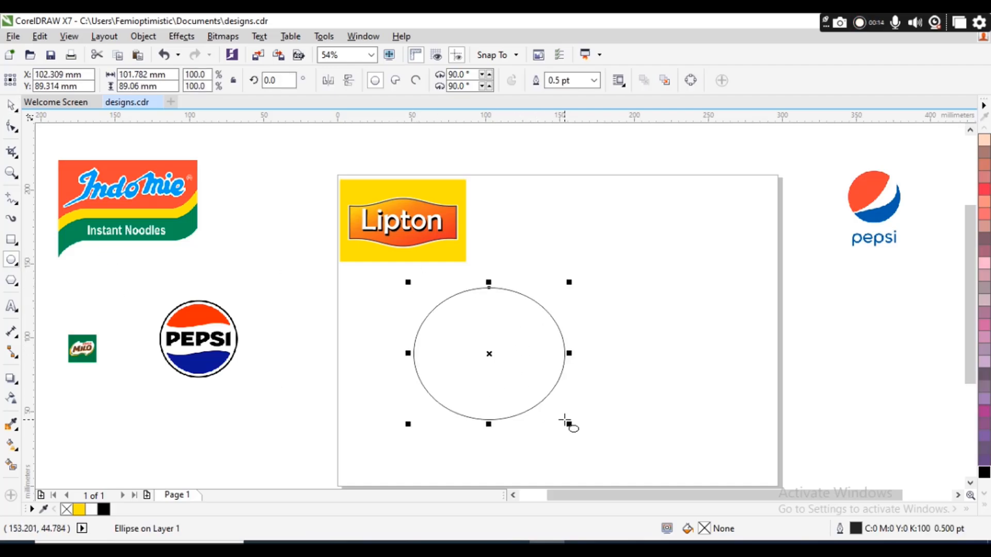
key("Delete")
left_click_drag(420, 321, 560, 457)
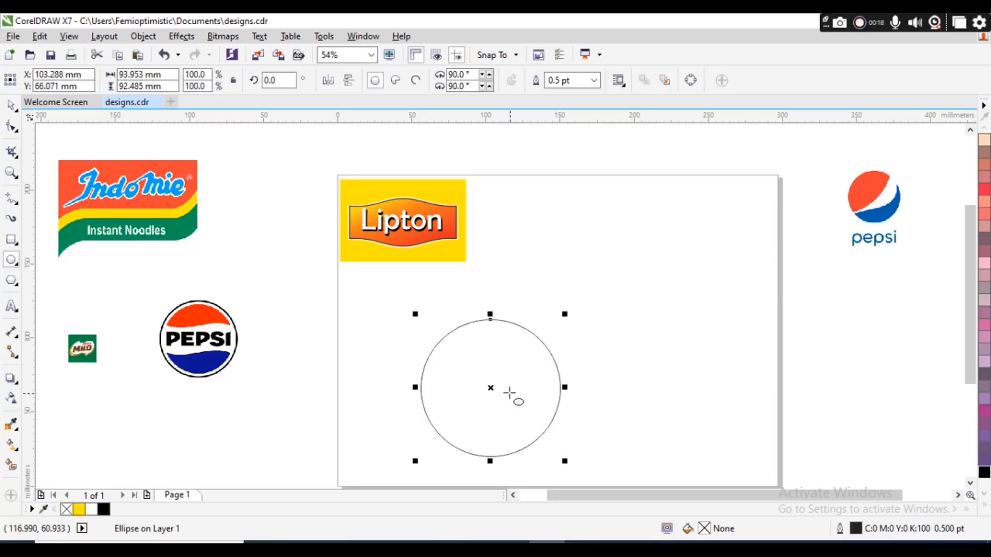
left_click_drag(491, 389, 566, 289)
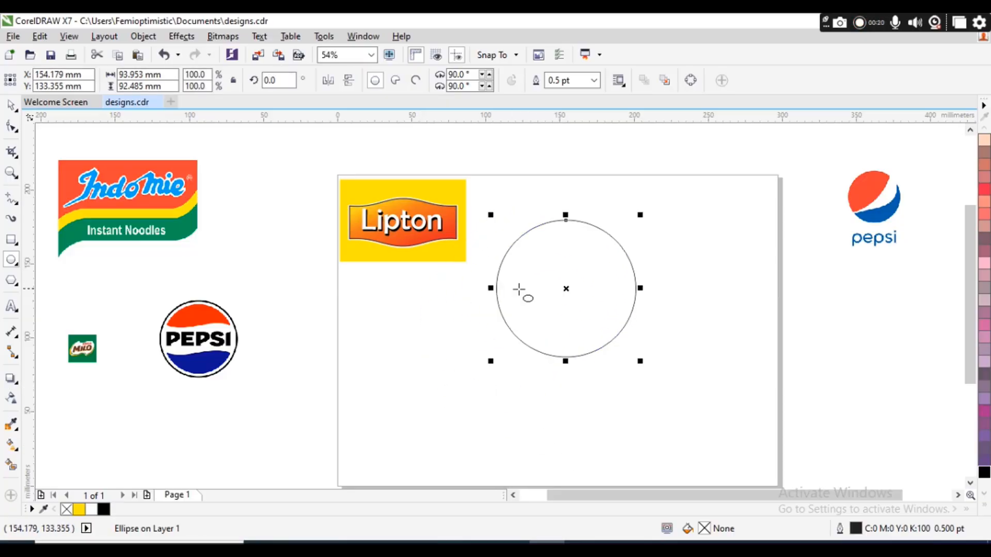
Draw a horizontal rectangle about 151 × 27 mm across the circle and centre it on the circle in both directions
left_click(10, 240)
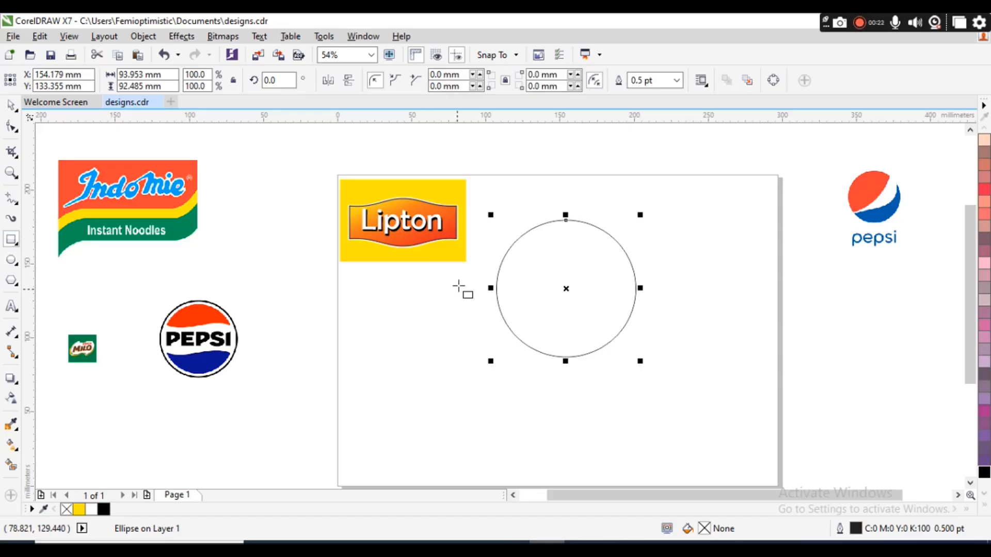
mouse_move(453, 275)
left_mouse_down()
mouse_move(579, 315)
mouse_move(677, 316)
left_mouse_up()
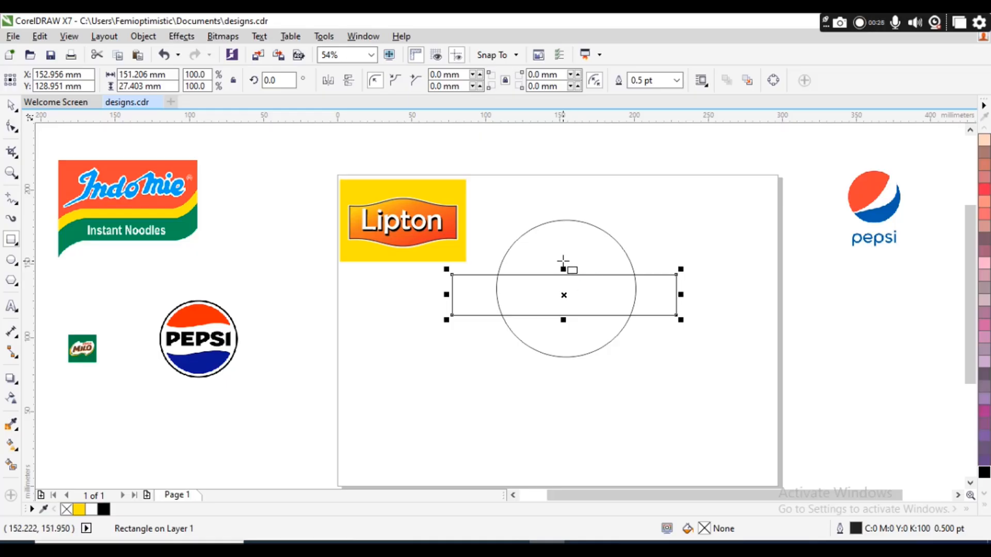
key("space")
left_click(573, 256, "shift")
key("c")
key("e")
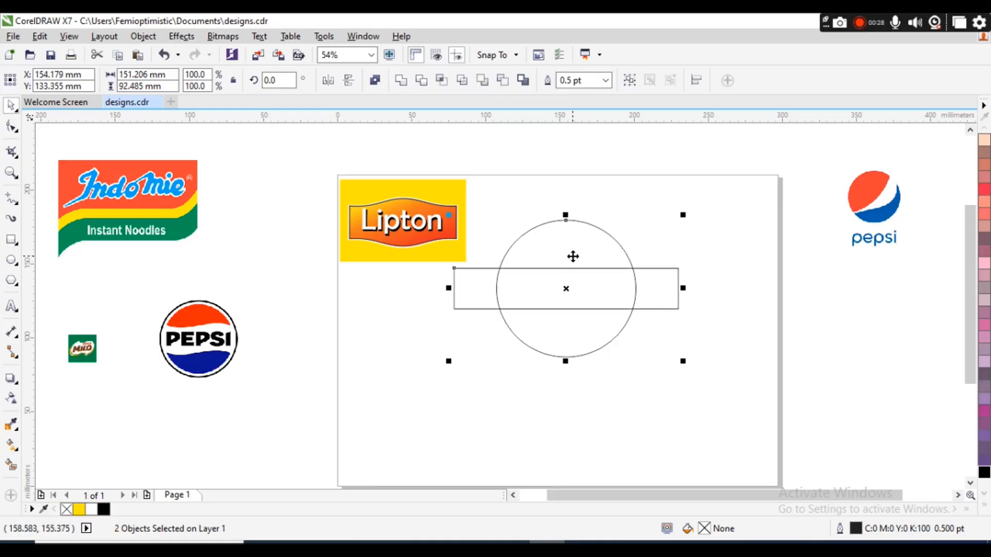
left_click(736, 279)
left_click(635, 289)
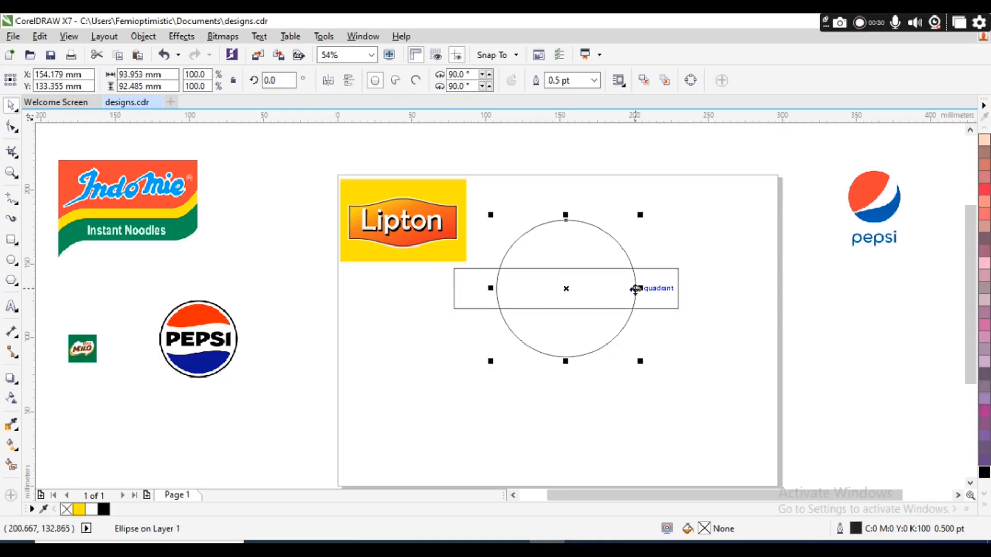
Convert the horizontal rectangle across the circle to curves and turn all of its straight edges into curve segments
left_click(654, 293)
right_click(654, 292)
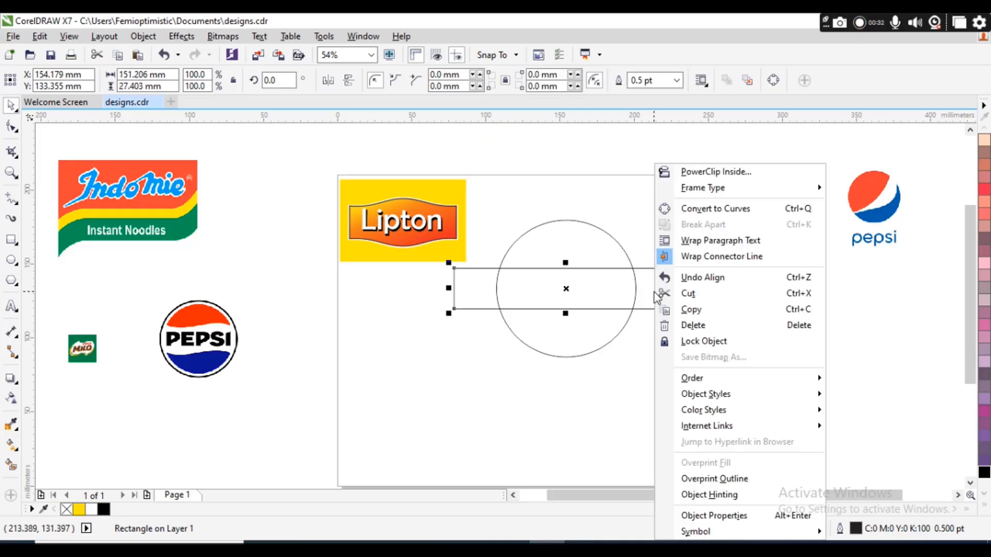
left_click(708, 209)
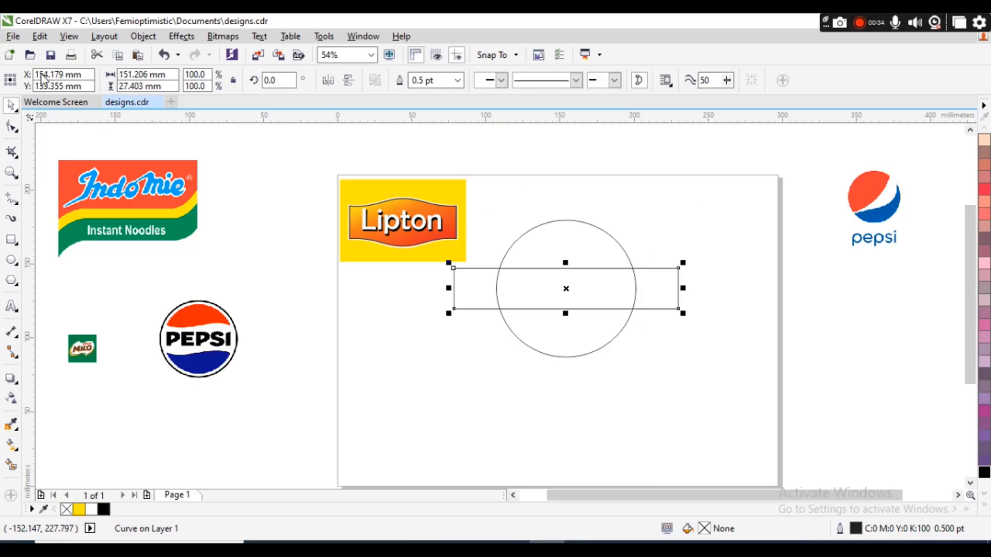
left_click(11, 126)
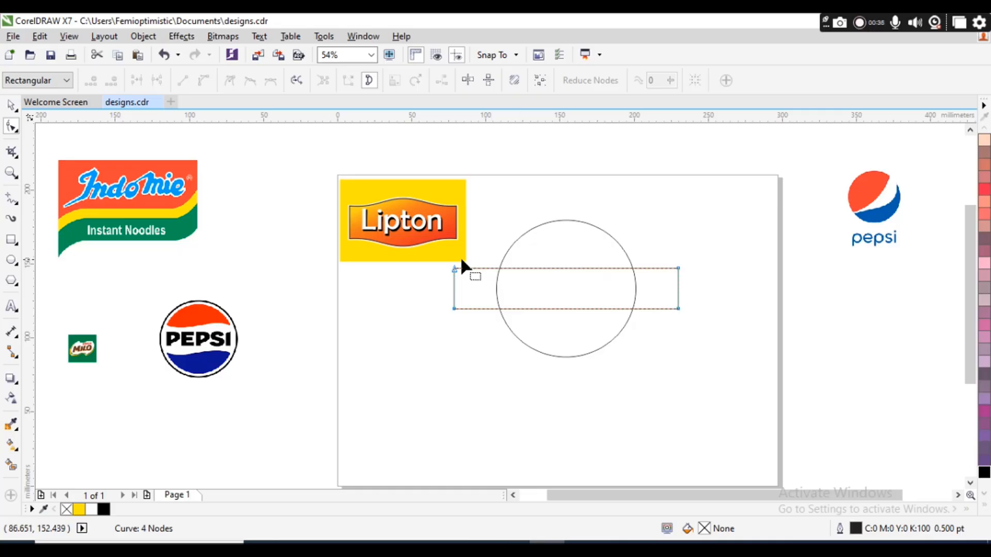
left_click_drag(441, 263, 770, 322)
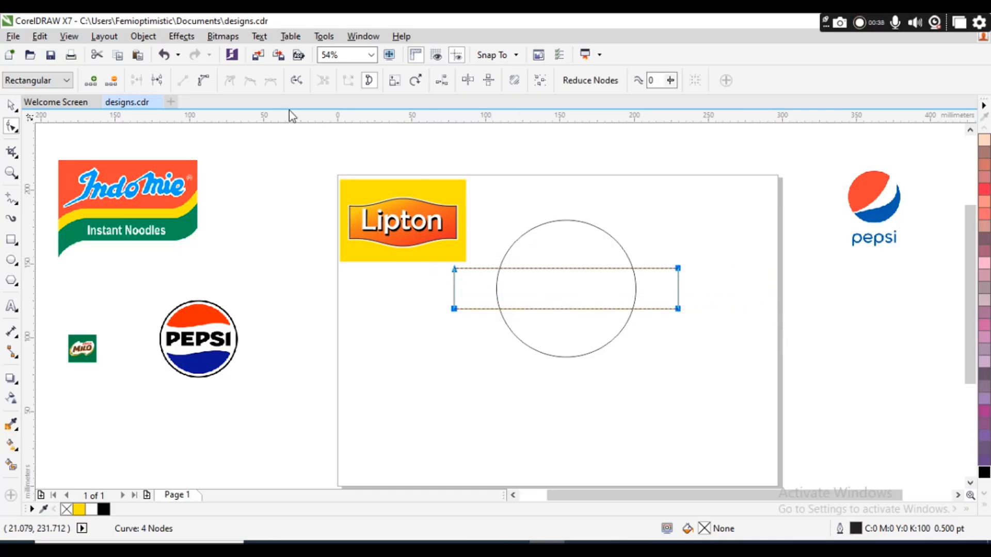
left_click(203, 80)
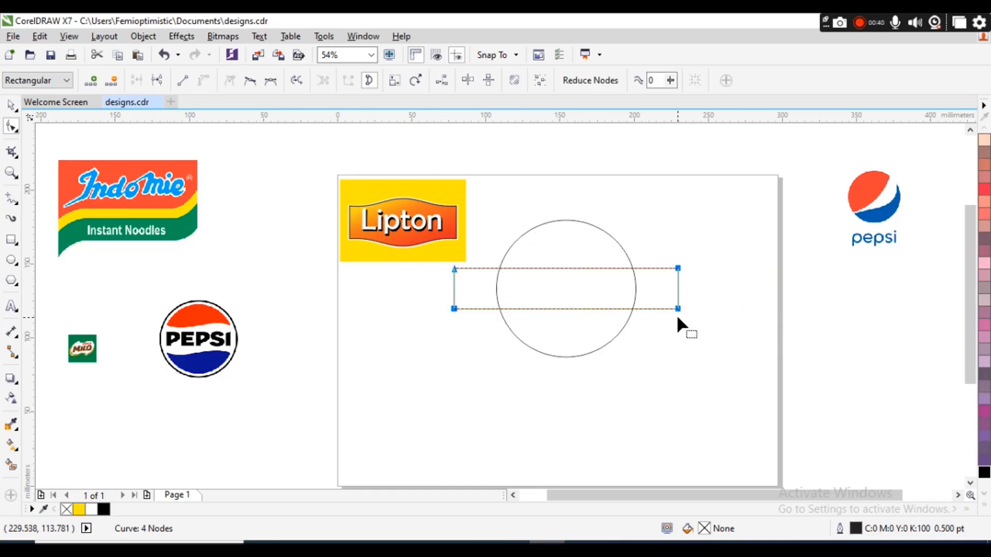
Bend the upper edge of the band into a gentle S-wave that dips at its left end and rises at its right
left_click(678, 268)
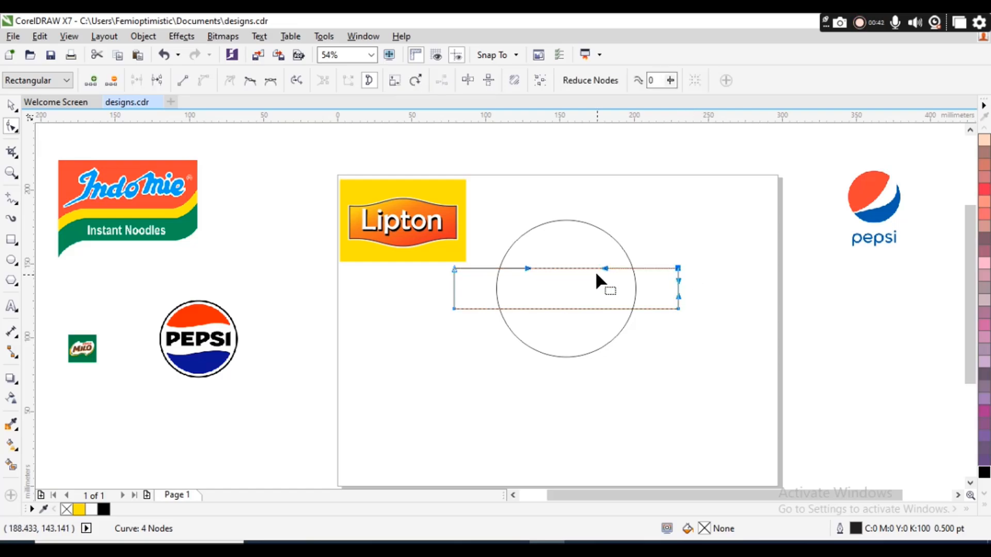
left_click_drag(603, 268, 597, 254)
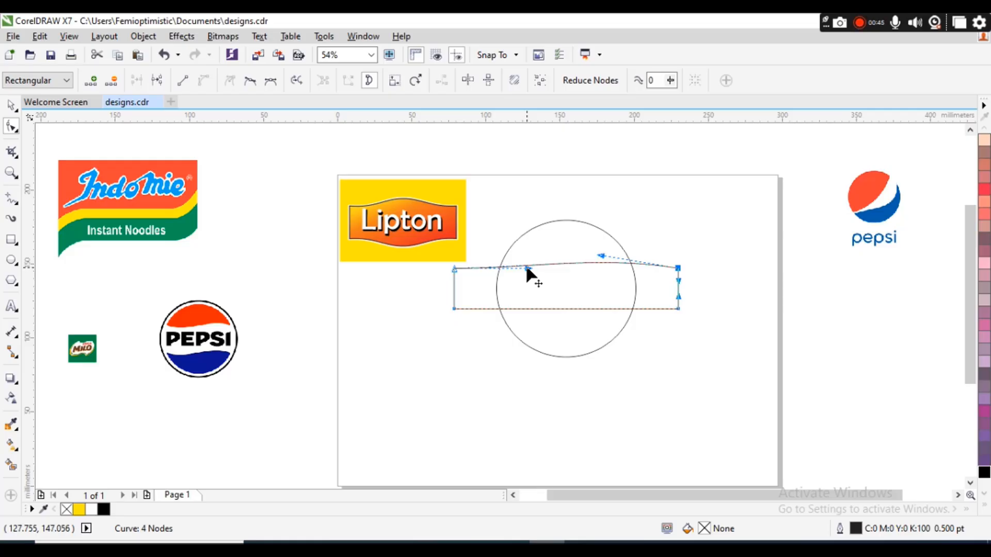
left_click_drag(527, 270, 530, 291)
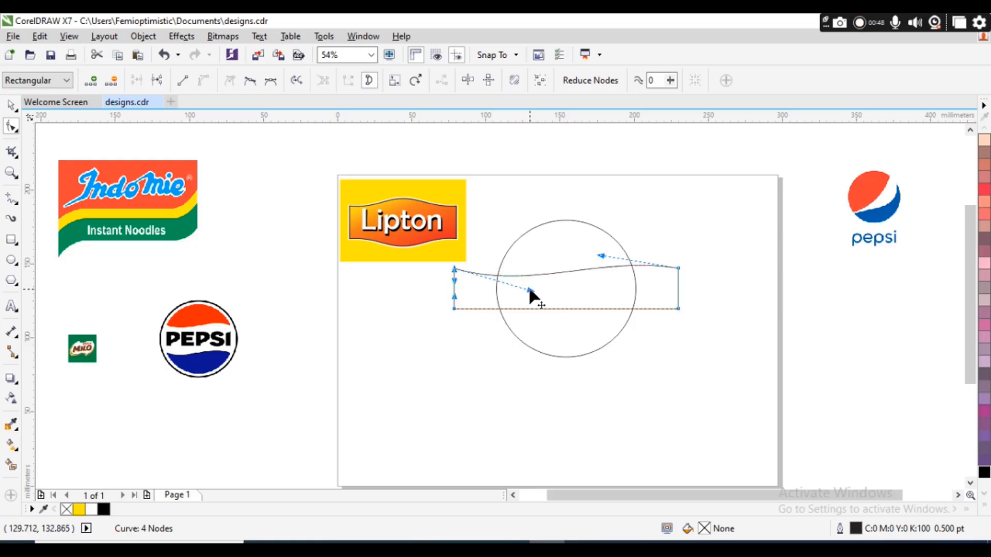
left_click_drag(601, 254, 598, 249)
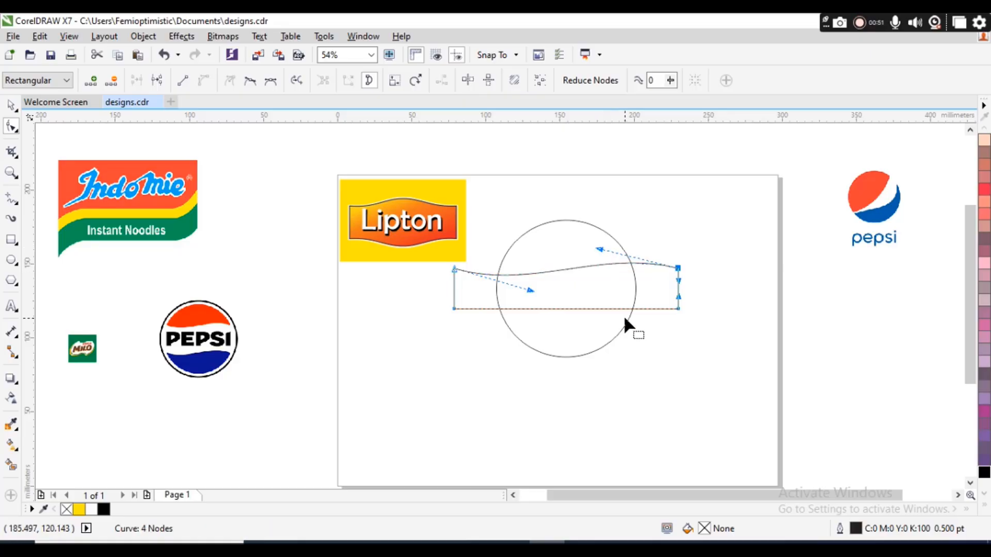
Bend the lower edge of the band into a matching S-wave parallel to its upper edge
left_click(677, 308)
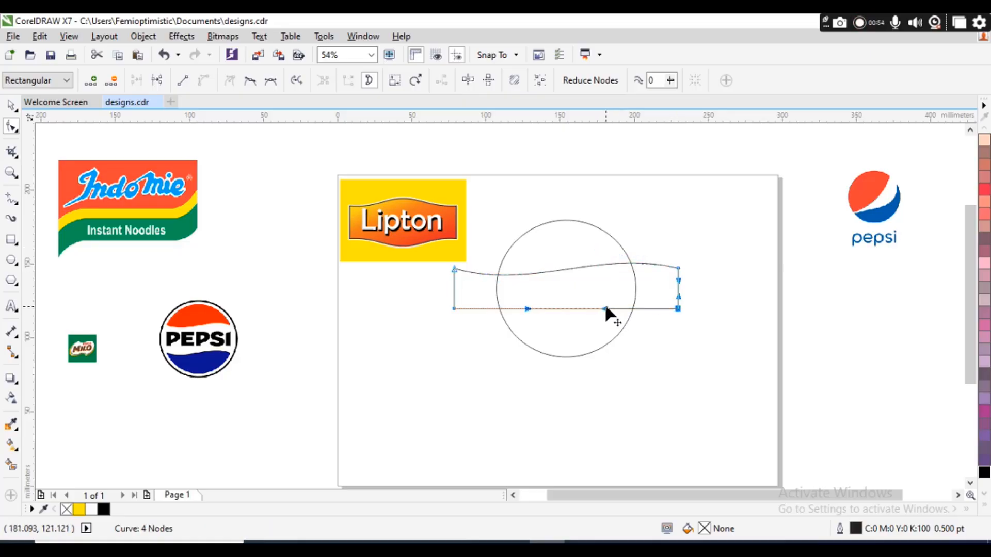
left_click_drag(605, 309, 600, 286)
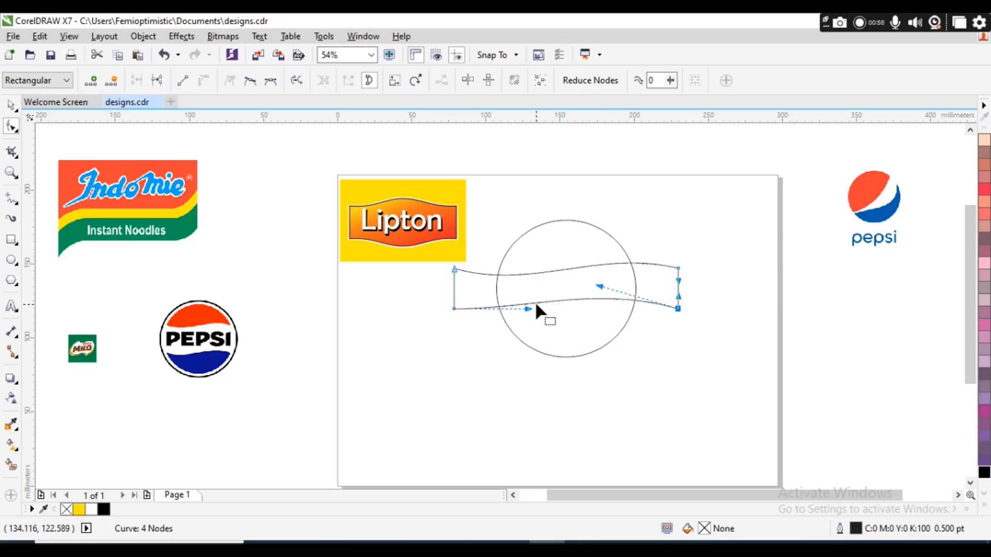
left_click_drag(531, 307, 534, 321)
key("space")
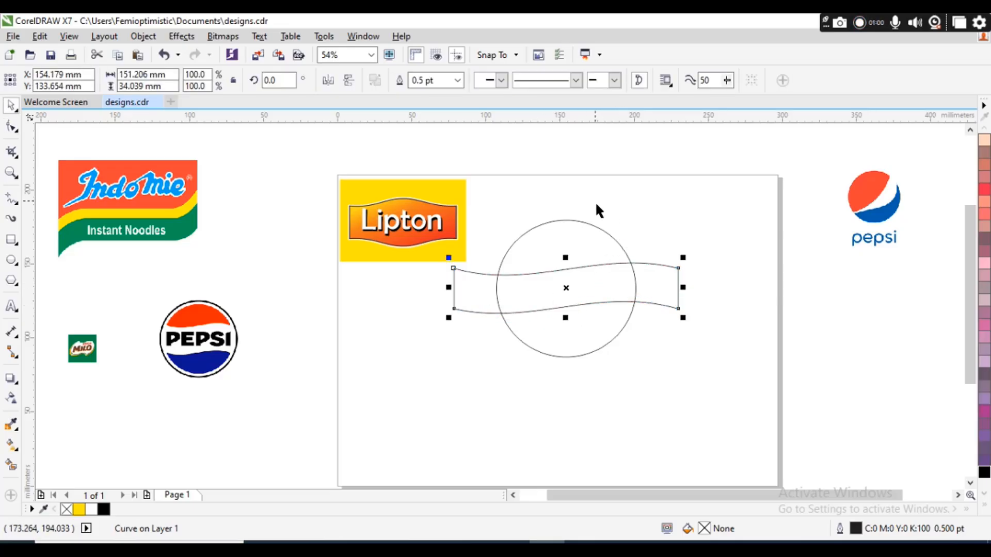
Trim the circle with the wavy band and delete the band, leaving an upper and a lower segment
left_click(568, 237, "shift")
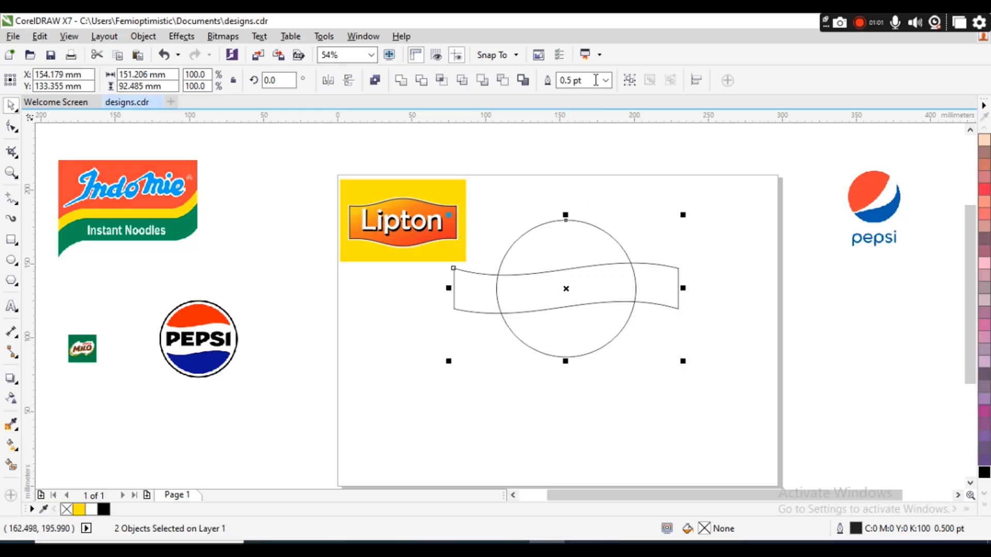
left_click(424, 81)
left_click(661, 284)
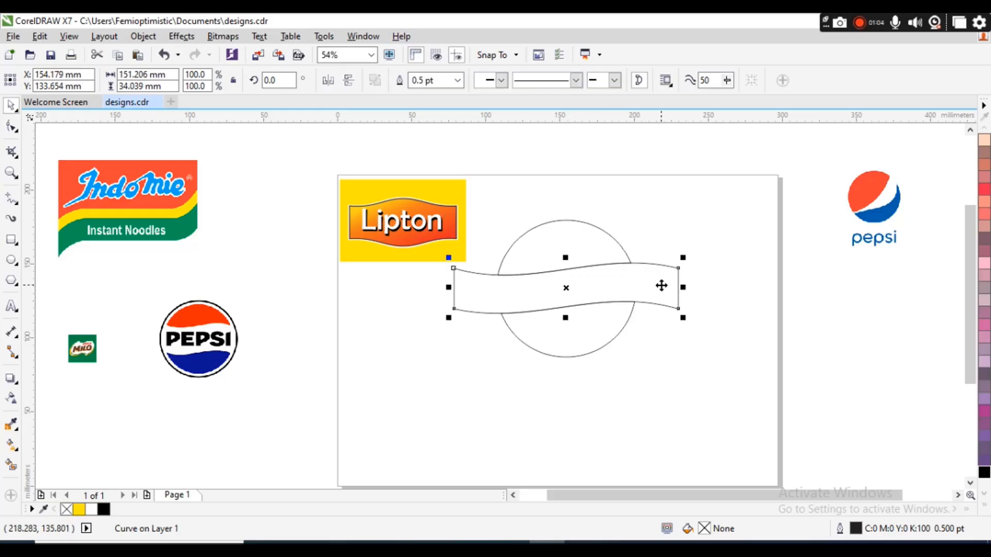
key("Delete")
Move the trimmed circle slightly down on the page
left_click(553, 261)
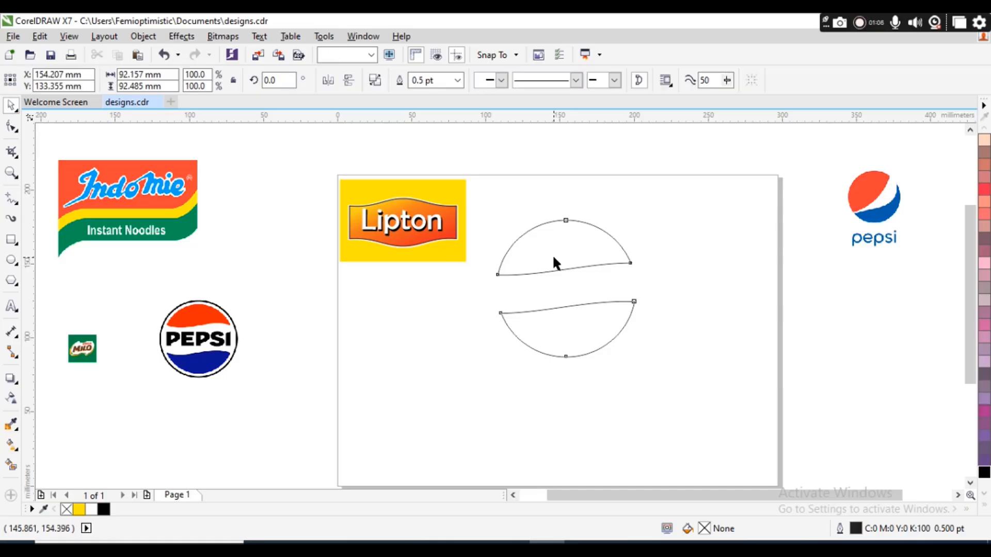
left_click_drag(553, 261, 560, 284)
key("F10")
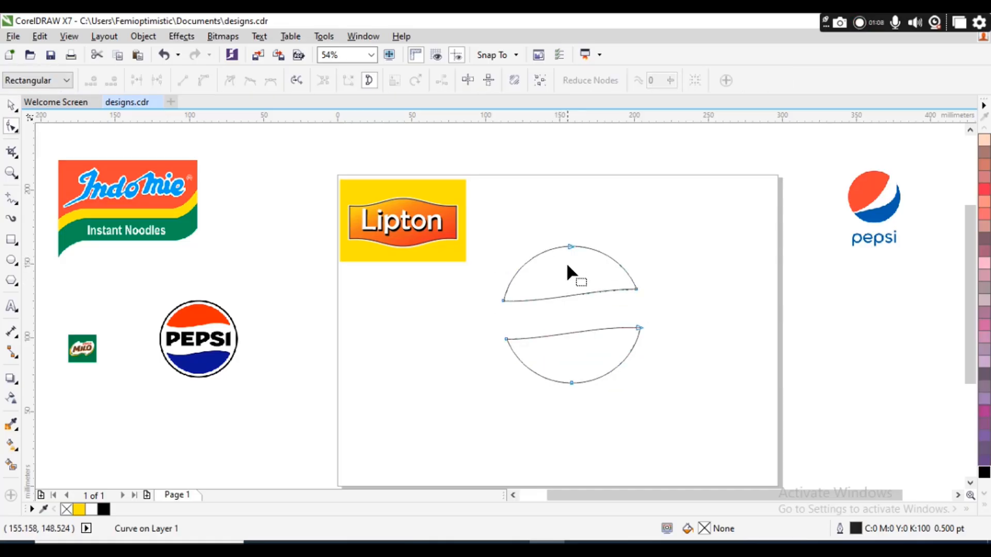
key("space")
left_click(581, 266)
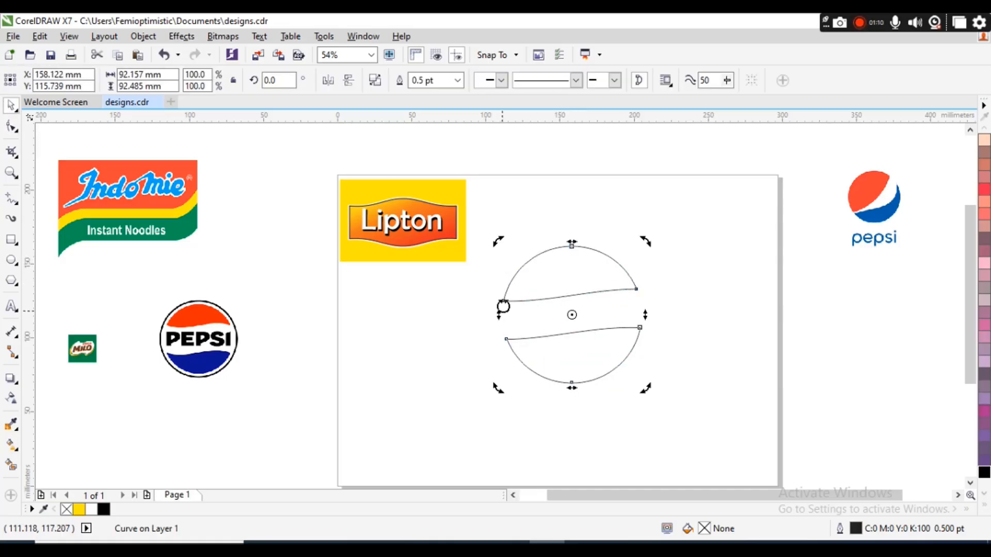
Deepen the left dip of the upper segment's wavy edge and raise the right crest of the lower segment's wavy edge
key("F10")
left_click(504, 301)
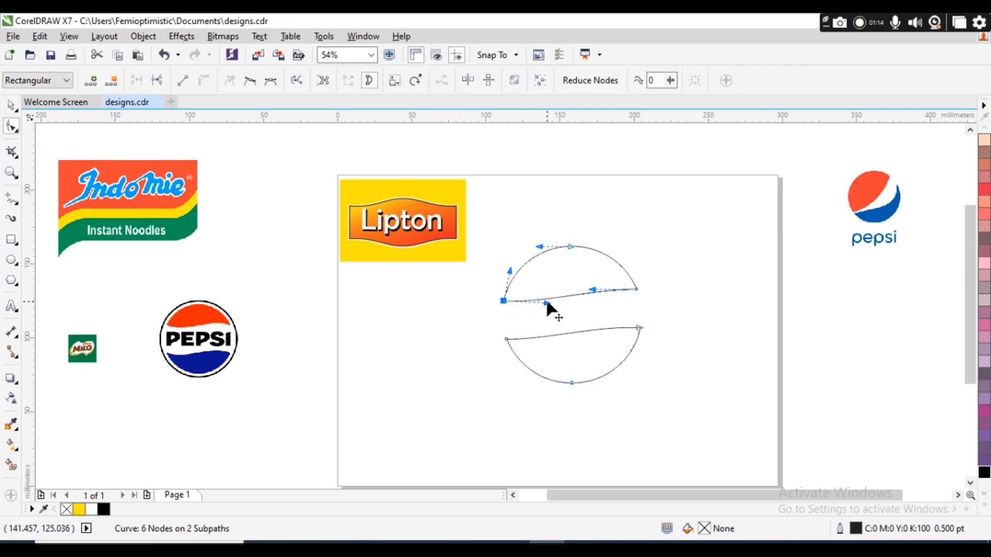
left_click_drag(546, 298, 548, 304)
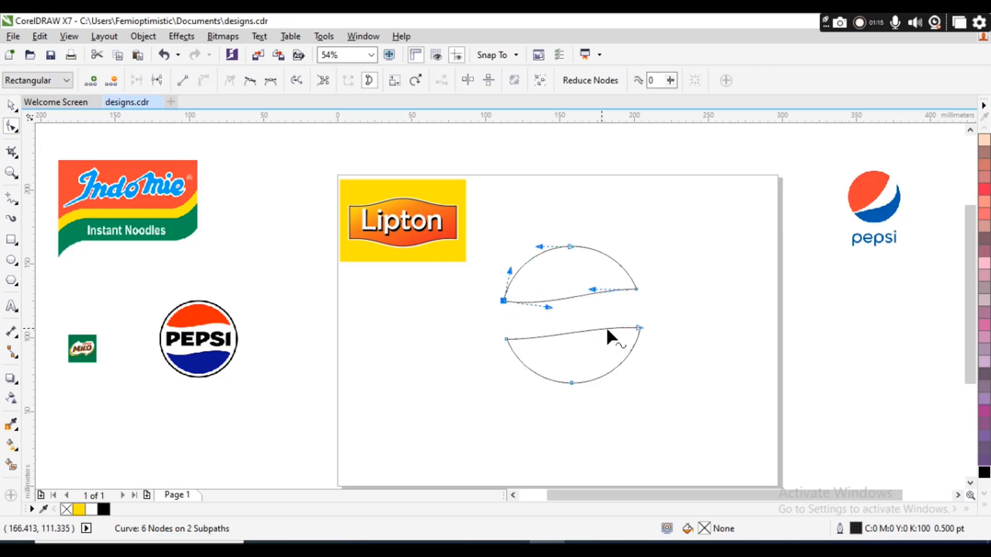
left_click(637, 327)
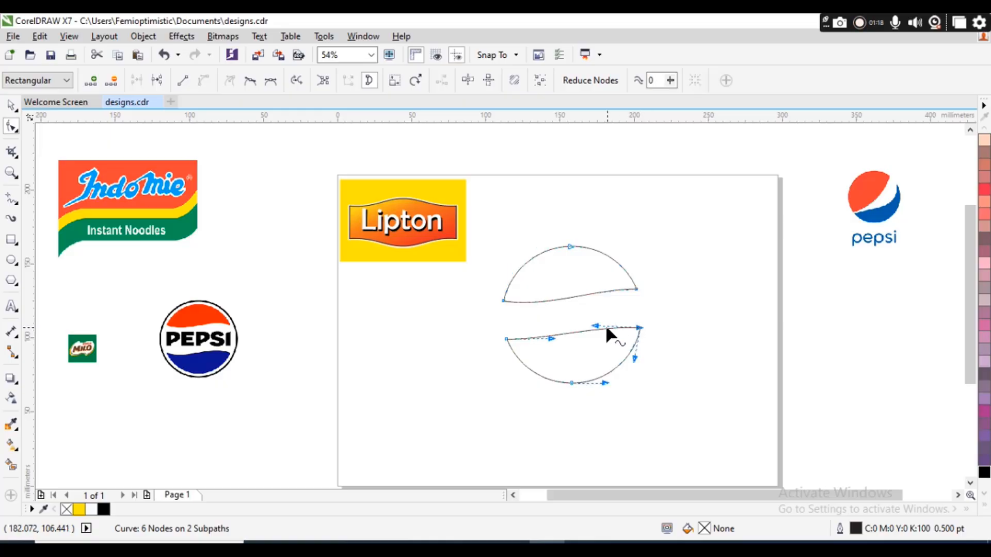
left_click_drag(596, 322, 596, 318)
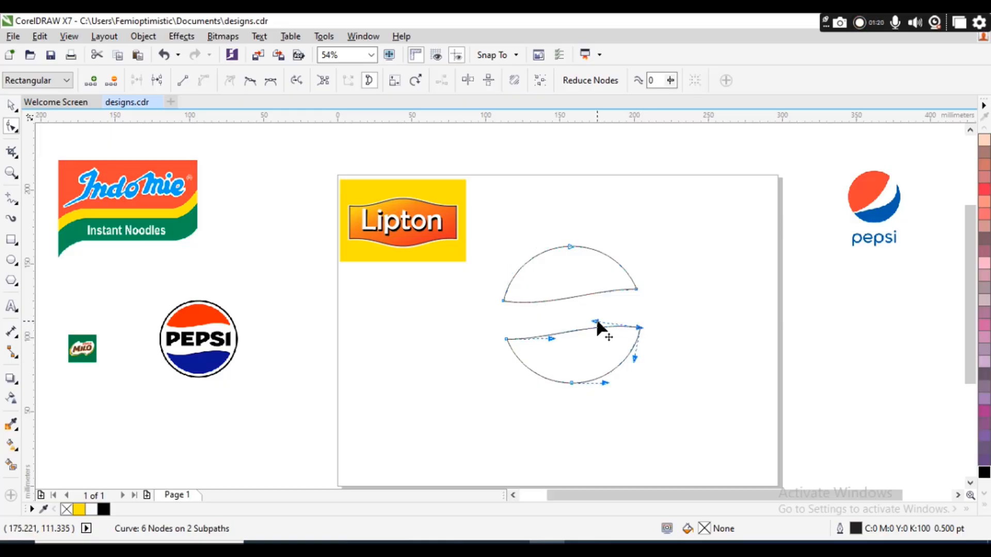
key("space")
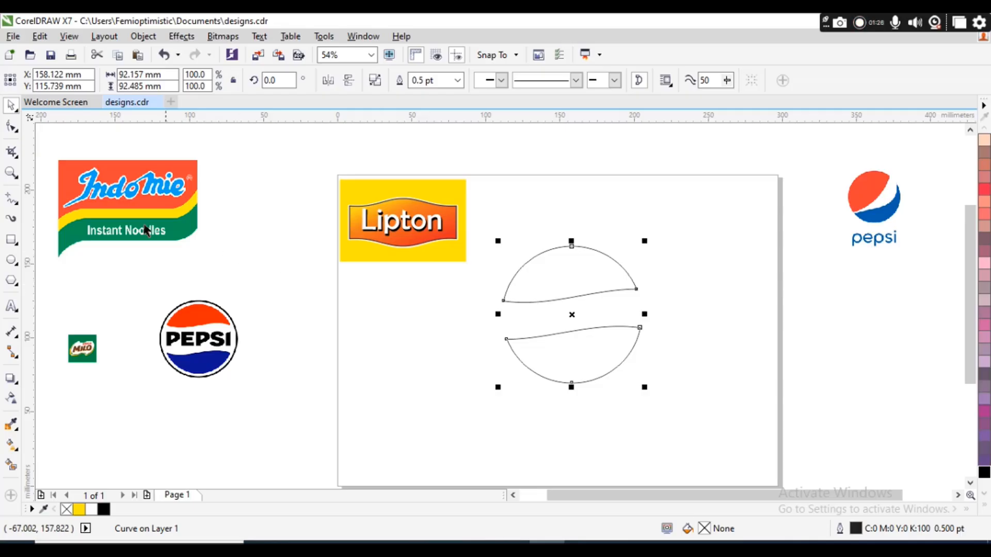
left_click(13, 240)
left_click_drag(497, 238, 624, 351)
key("Delete")
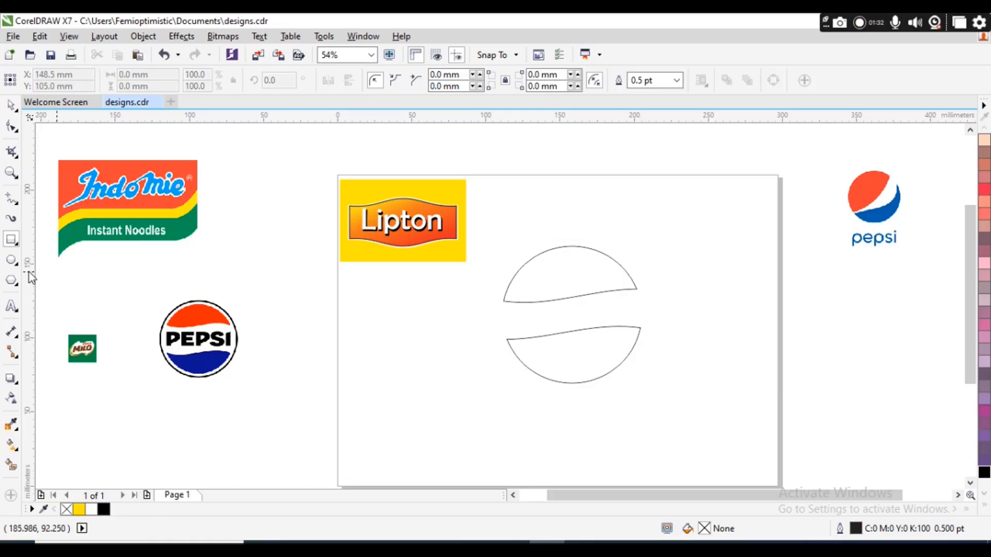
Draw an outer ellipse about 110 × 106 mm and centre it on the trimmed circle in both directions
left_click(11, 260)
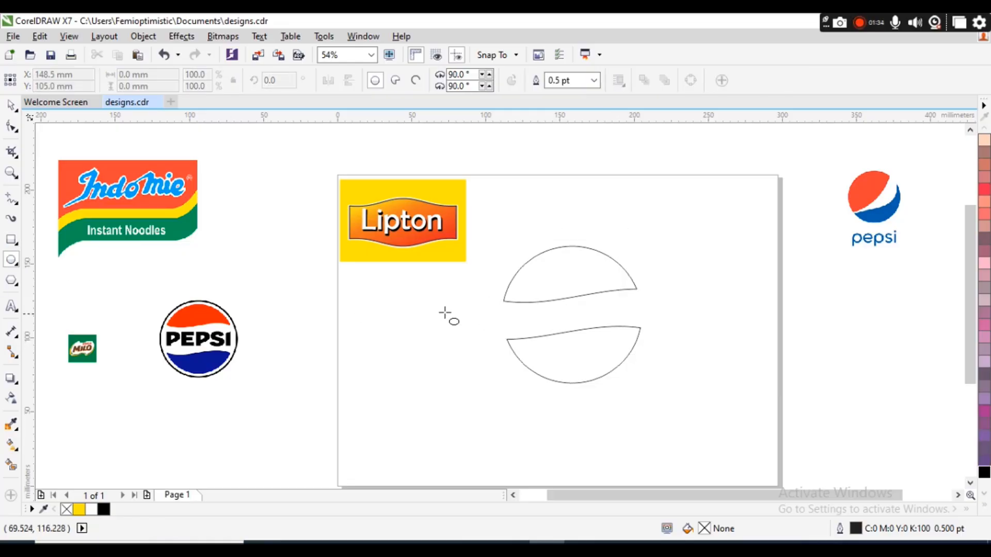
left_click_drag(492, 258, 656, 416)
key("space")
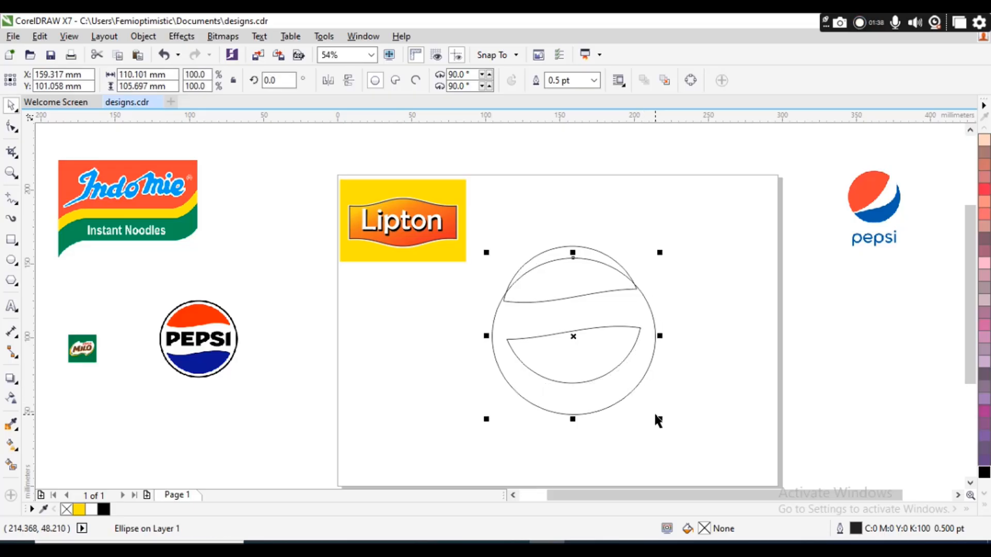
left_click(594, 253, "shift")
key("e")
key("c")
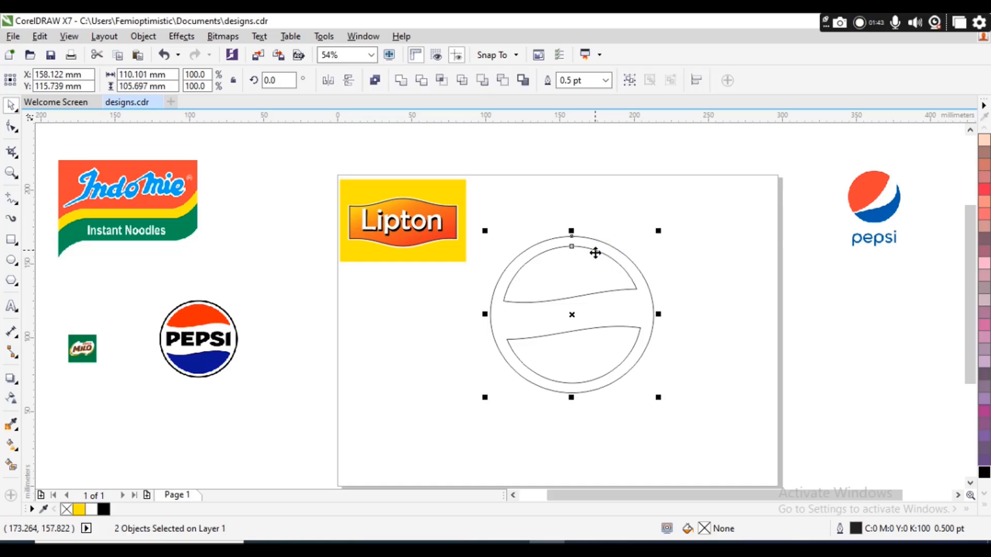
left_click(717, 287)
left_click(609, 279)
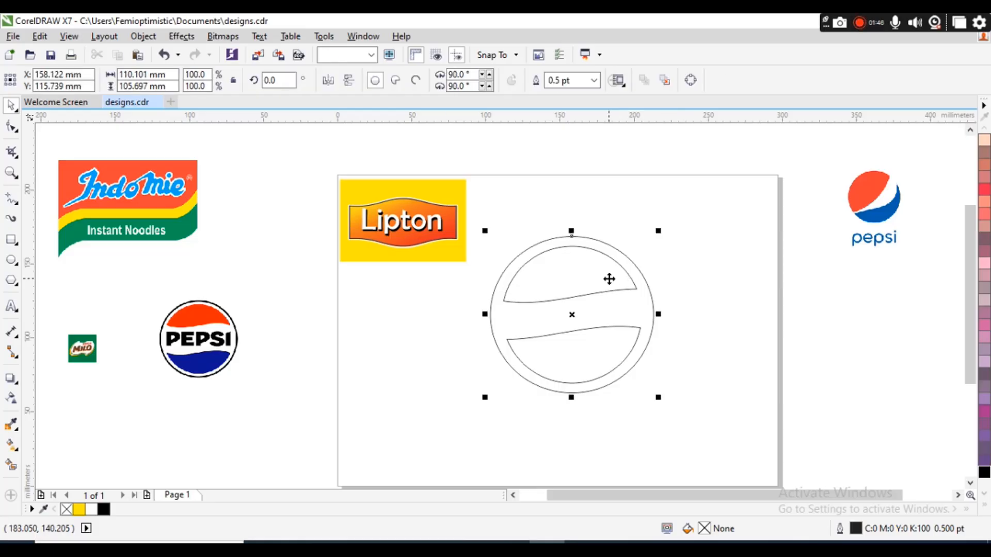
Create a separate shape over the upper segment with Smart Fill and colour it red (C0 M100 Y100 K0)
left_click(12, 465)
left_click(570, 279)
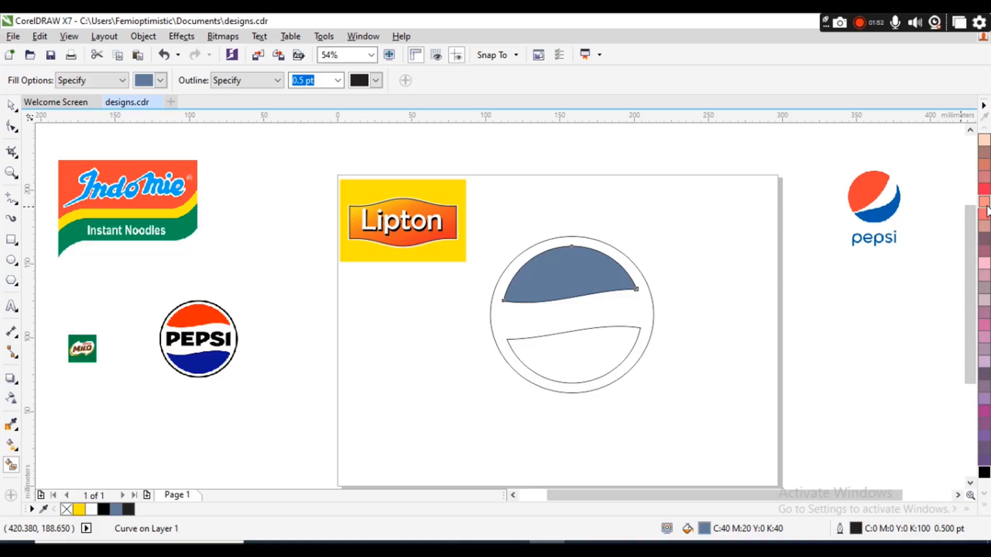
left_click(984, 502)
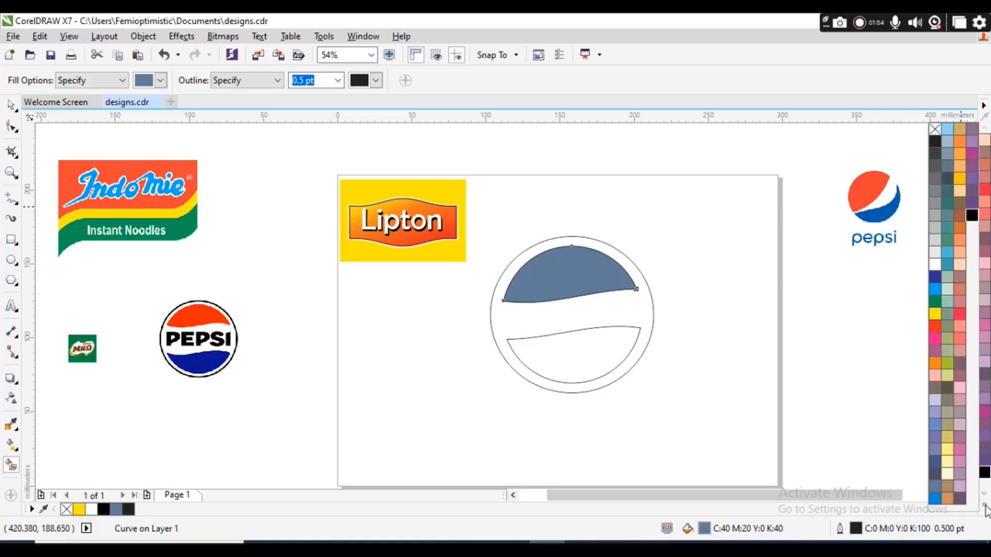
left_click(935, 326)
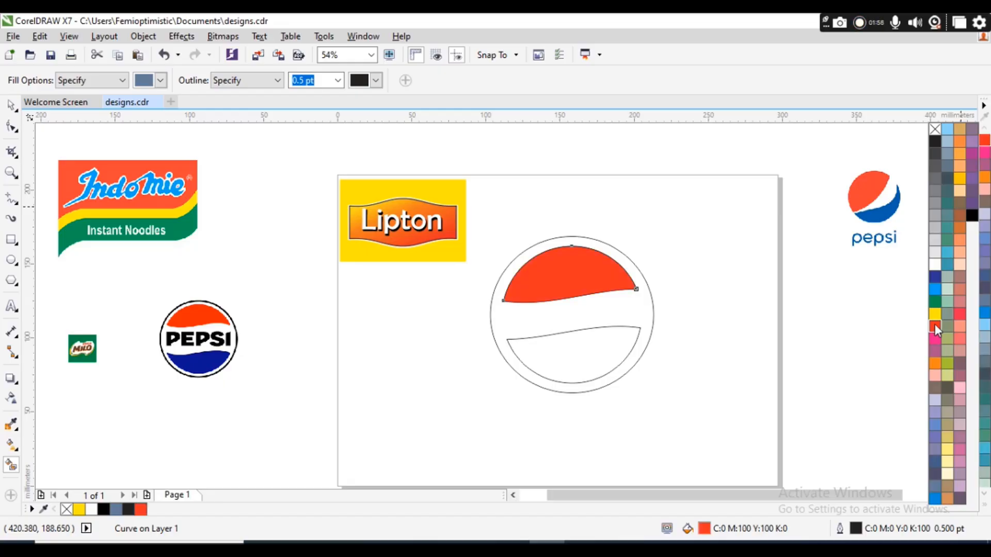
Smart-fill the lower segment as its own shape and set its fill and outline to blue (C100 M100 Y0 K0)
left_click(573, 362)
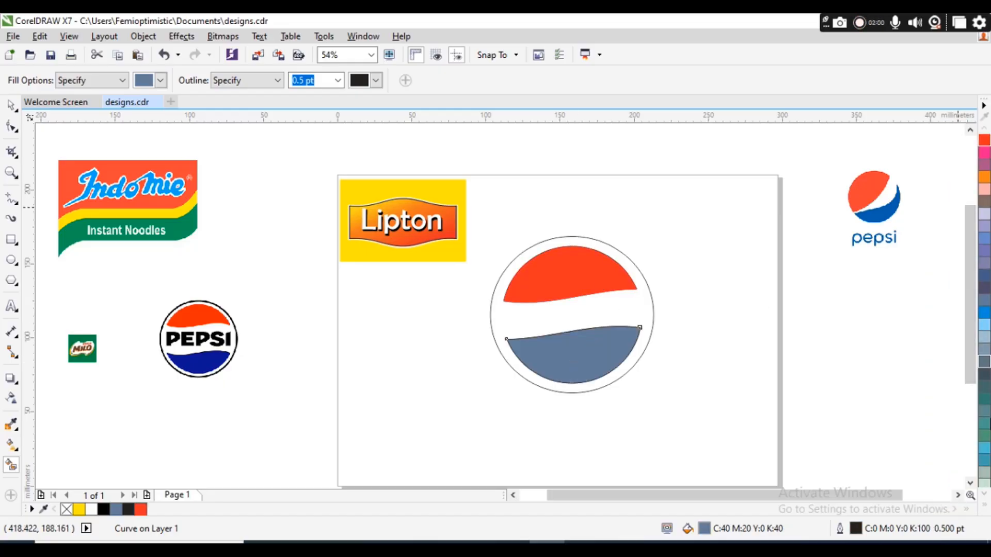
left_click(986, 505)
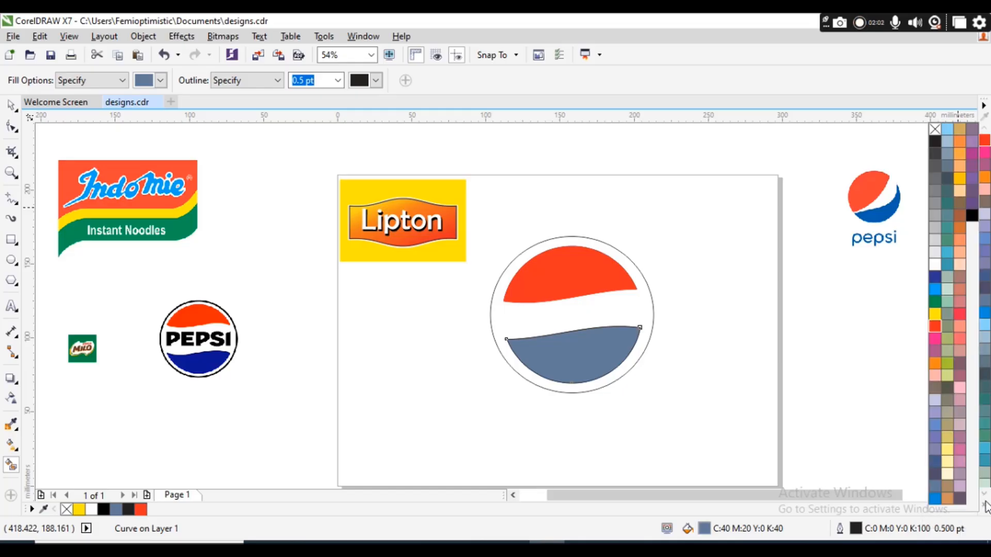
left_click(936, 277)
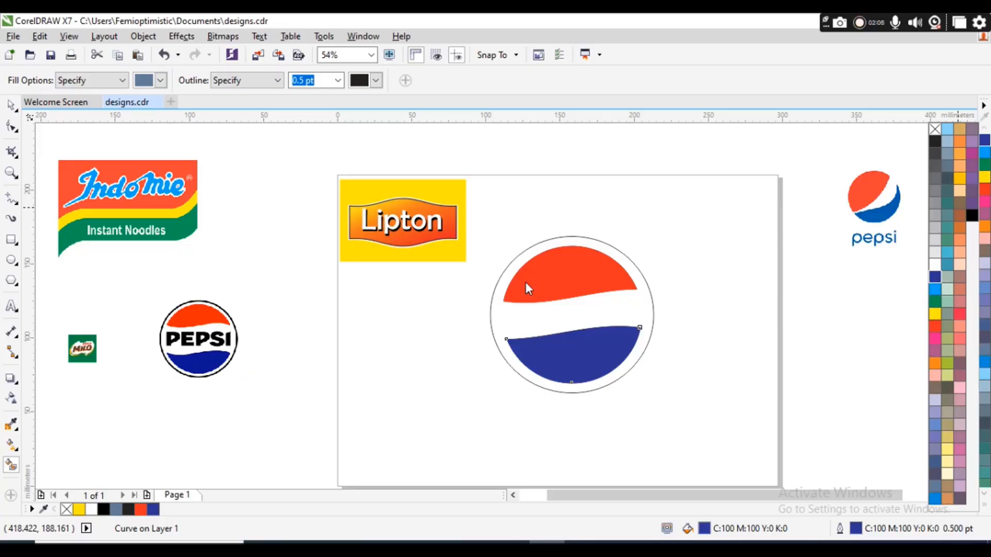
left_click(10, 110)
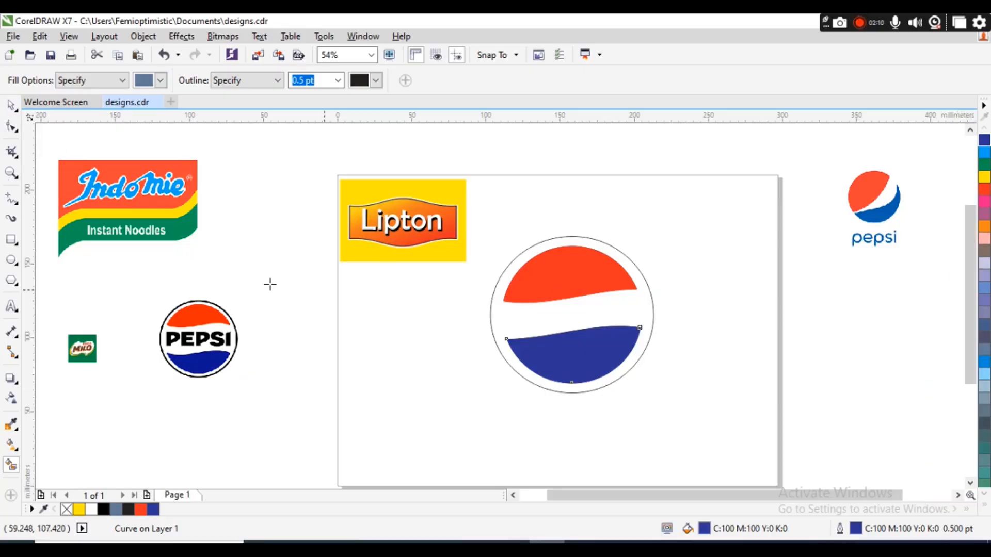
left_click(12, 105)
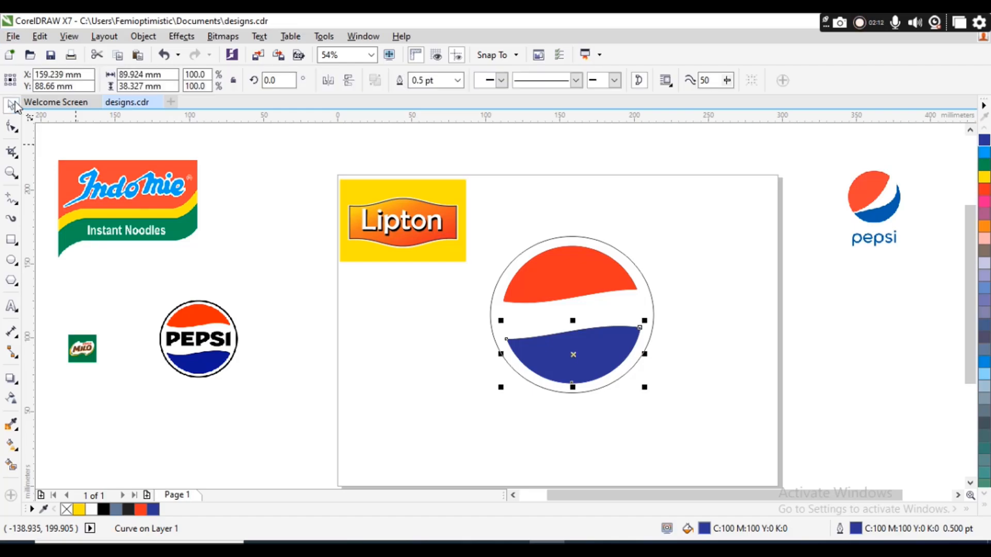
Group the red and blue segments with their circle and enlarge the group about its centre to about 99 × 99 mm
left_click(596, 278)
left_click_drag(476, 219, 652, 389)
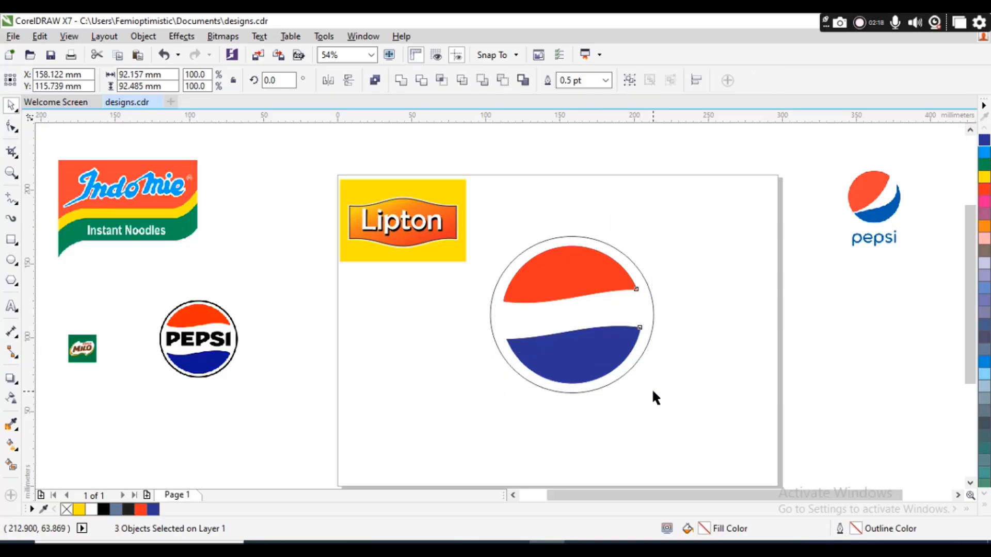
key("ctrl+g")
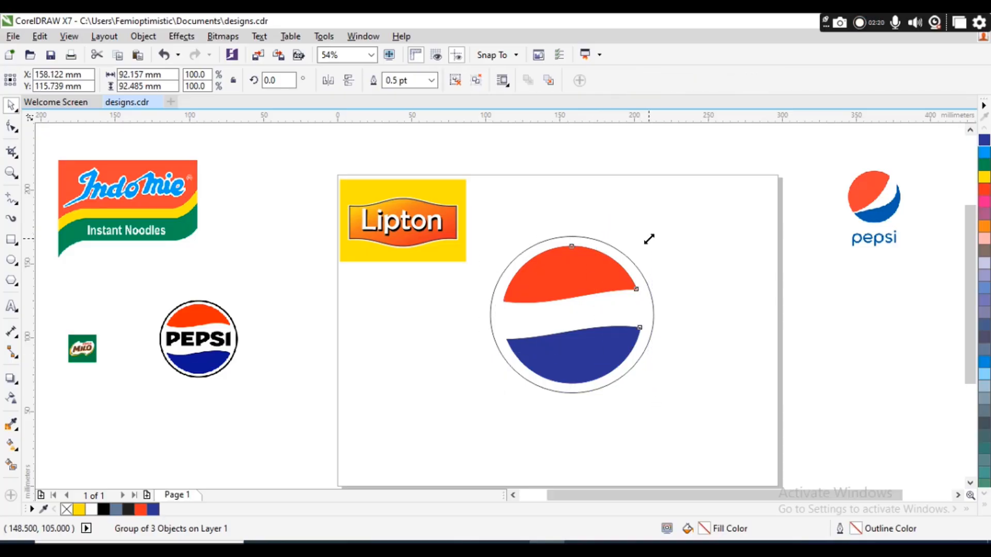
mouse_move(648, 237)
left_mouse_down()
mouse_move(664, 222)
mouse_move(652, 235)
left_mouse_up()
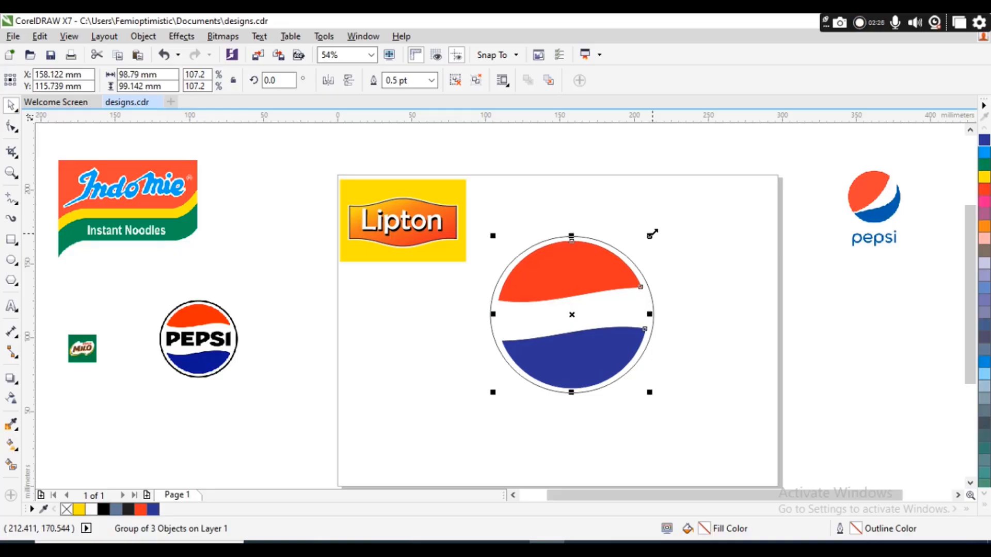
left_click(678, 300)
Add the artistic text "pepsi" beside the logo and enlarge it to about 63 × 25 mm
key("F8")
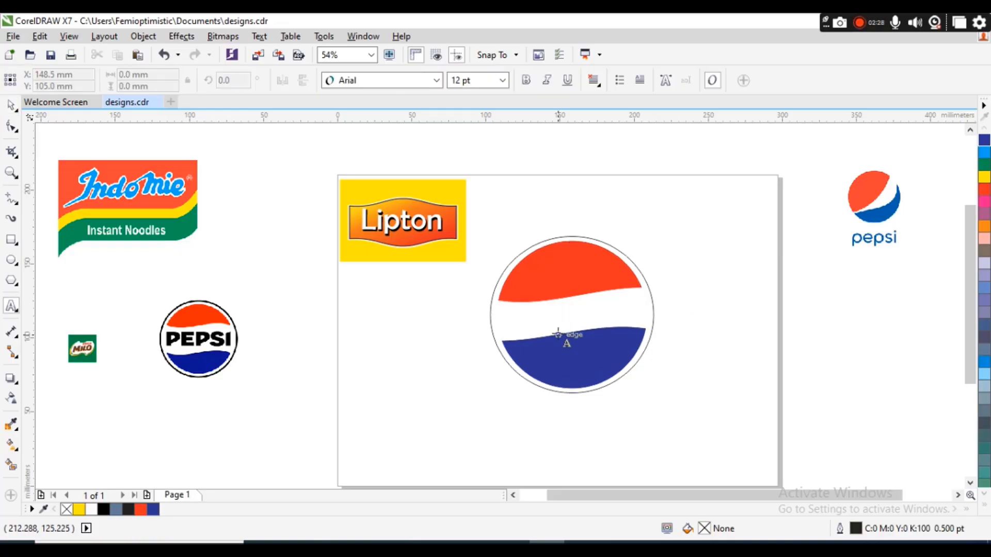
left_click(325, 353)
type("pe")
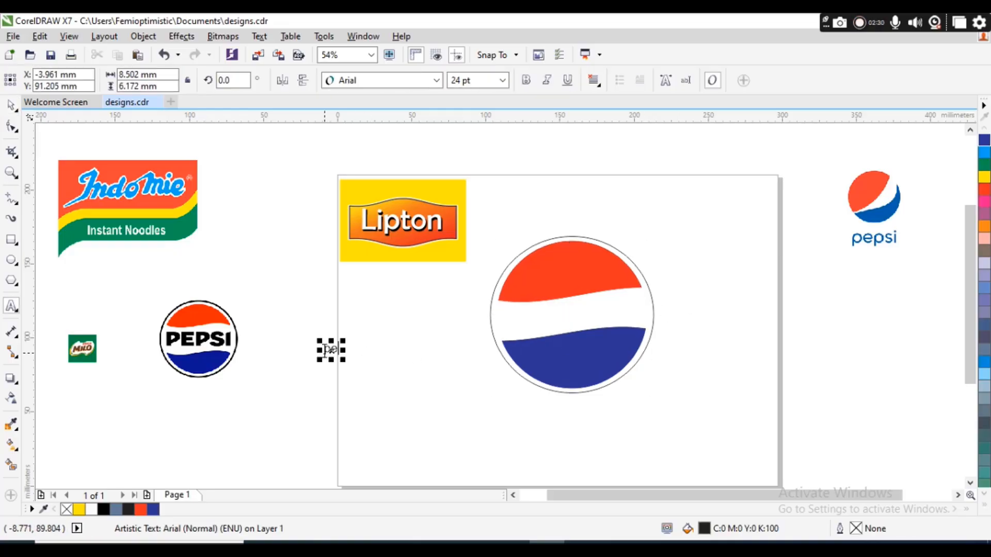
type("psi")
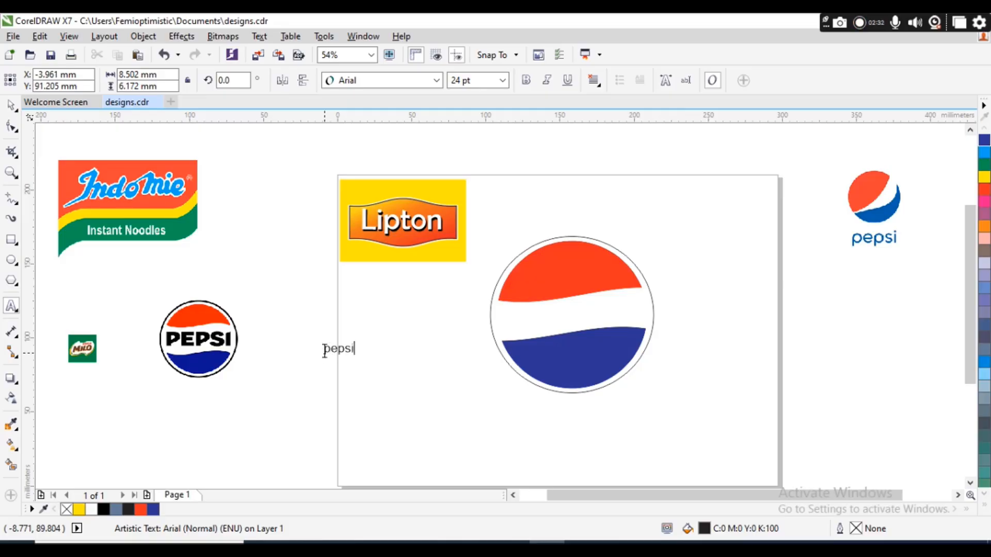
key("ctrl+space")
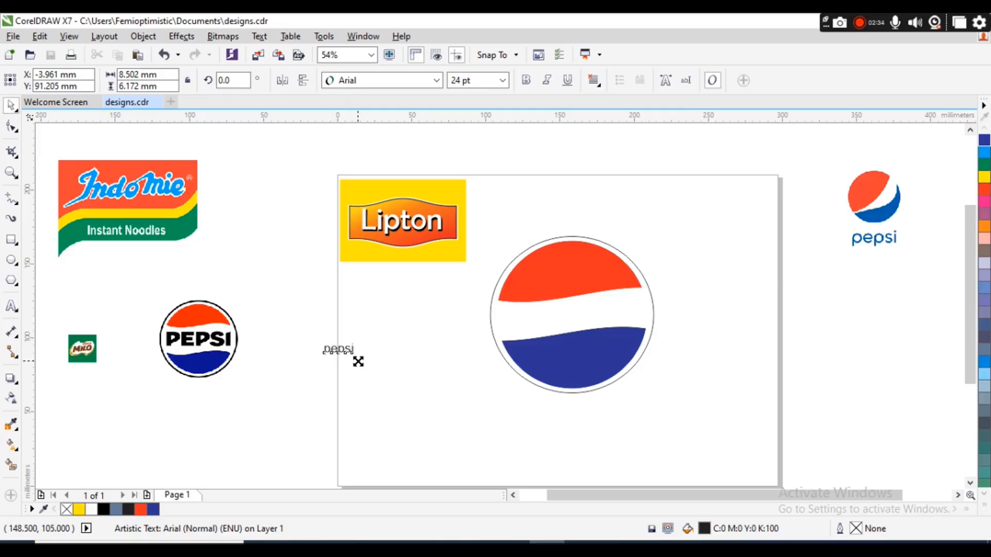
left_click_drag(358, 360, 423, 419)
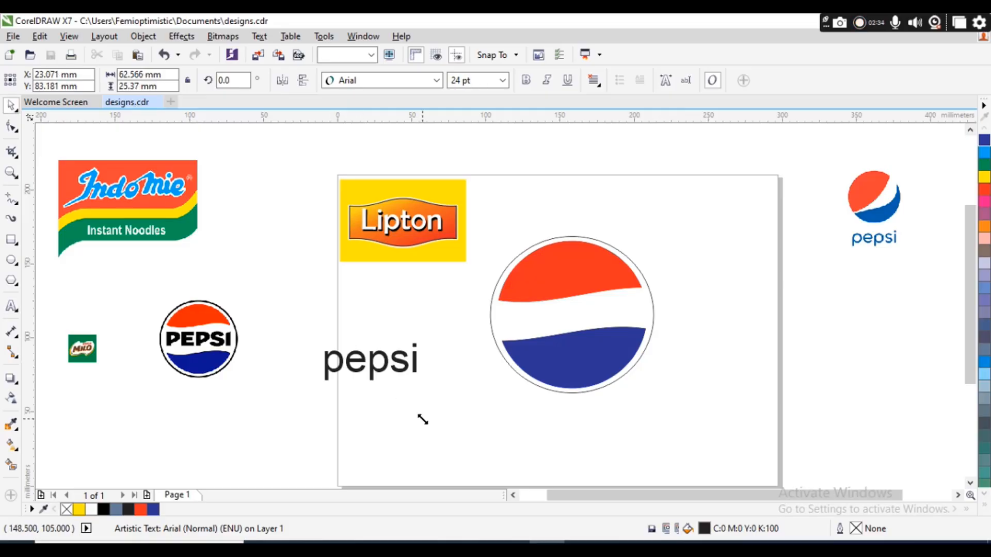
Change the text to UPPERCASE and centre it in the logo's white band, scaled down to about 48 mm wide
left_click(266, 36)
left_click(326, 386)
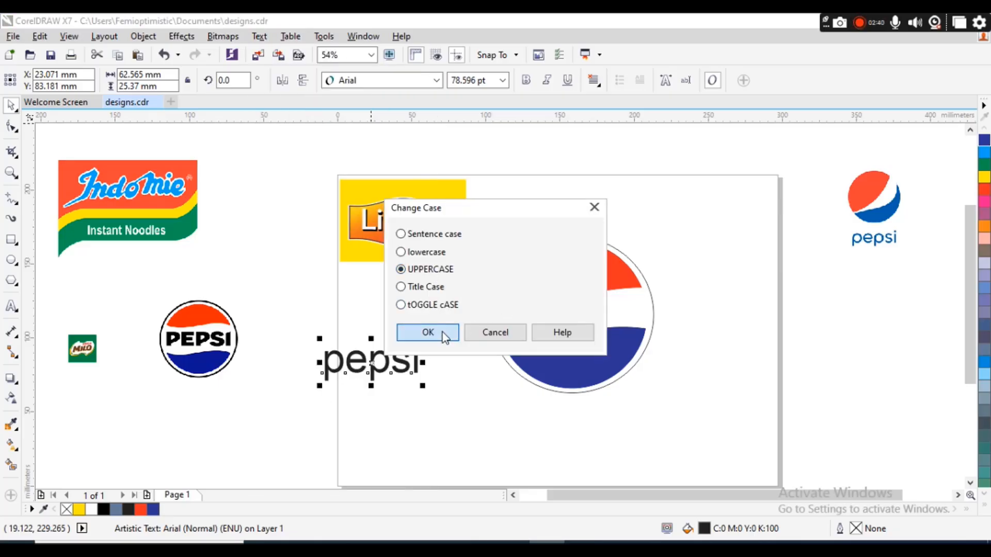
left_click(442, 332)
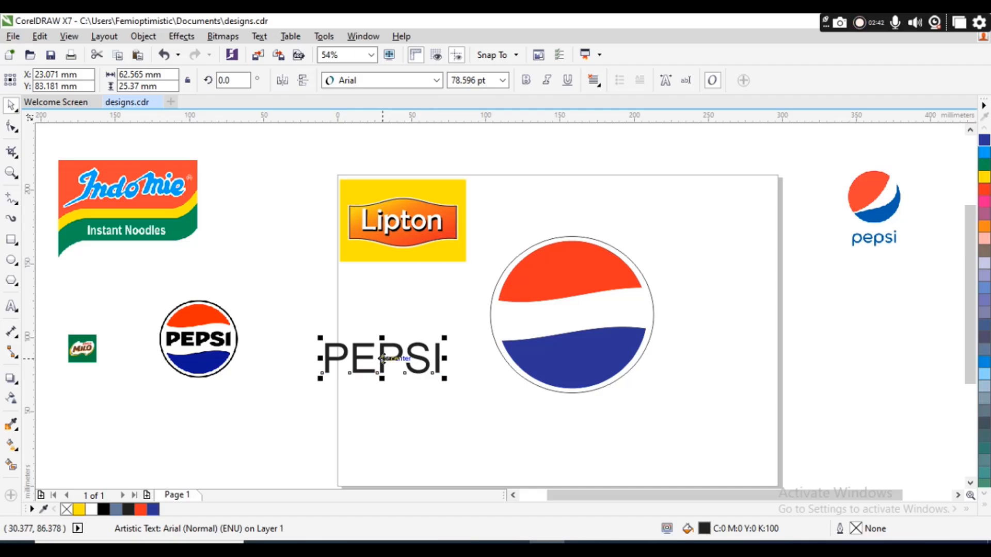
left_click_drag(383, 358, 573, 315)
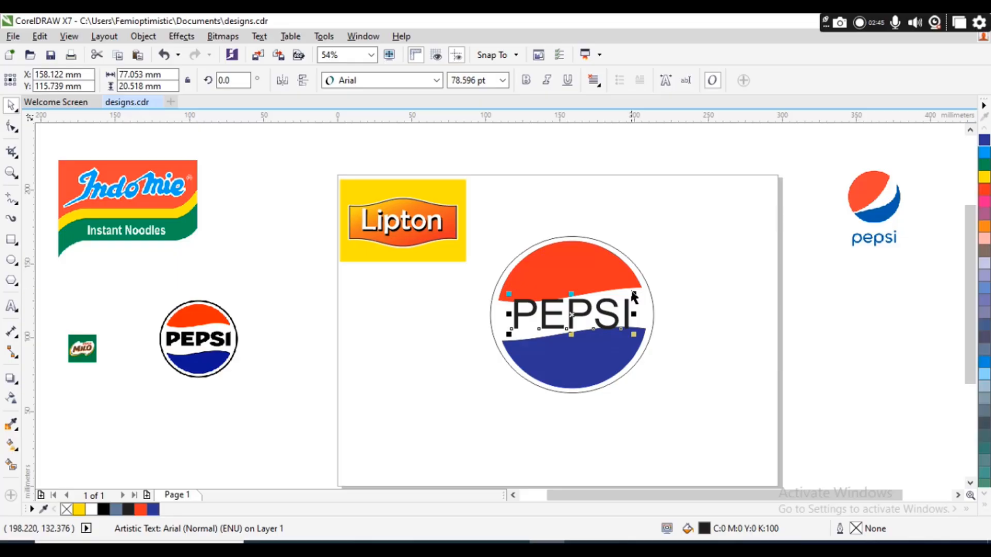
left_click_drag(633, 293, 629, 304)
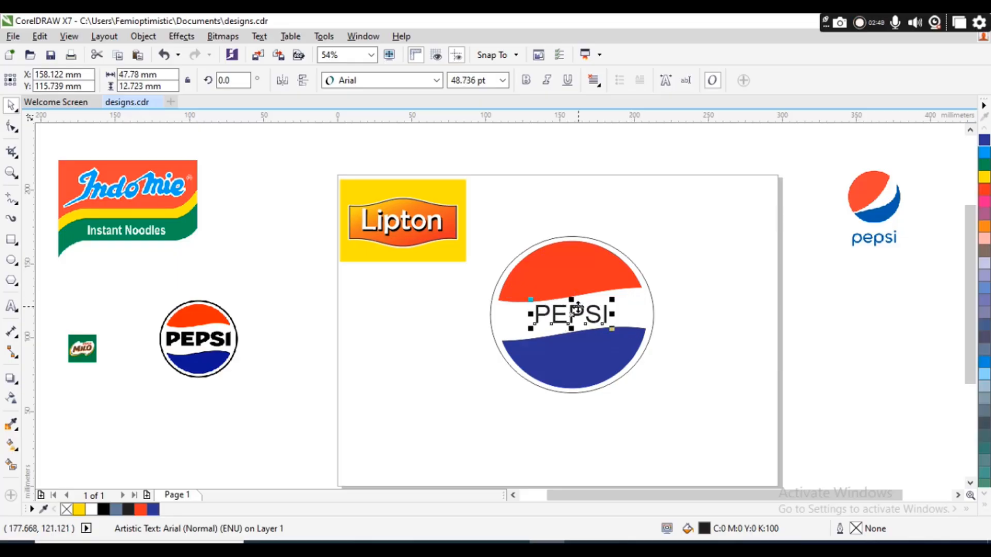
Set the PEPSI text in Berlin Sans FB and make it bold
left_click(436, 80)
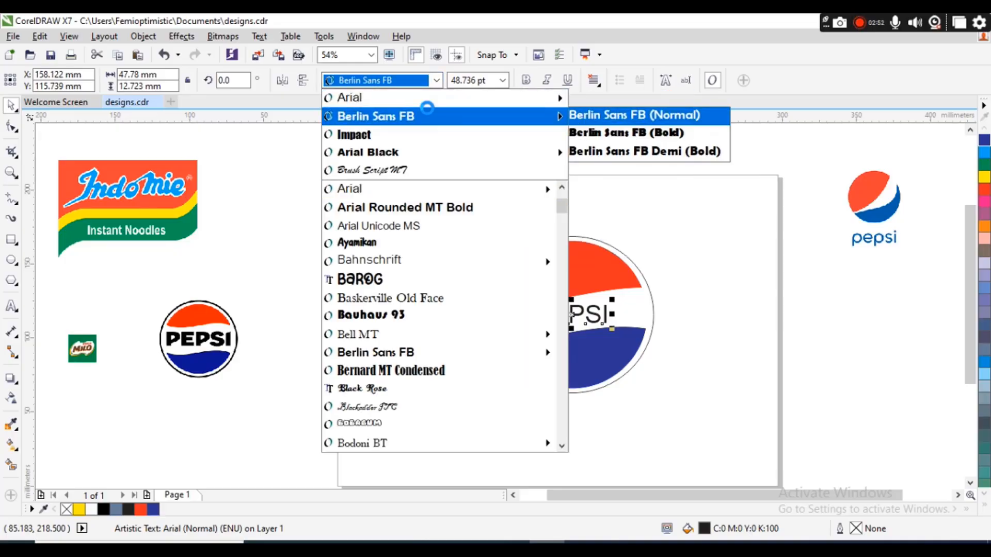
left_click(427, 114)
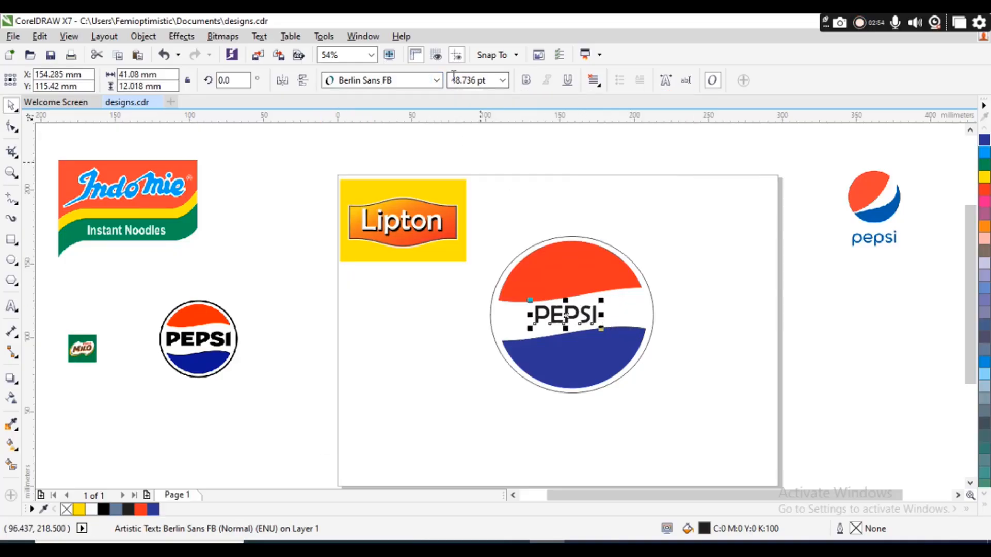
left_click(526, 80)
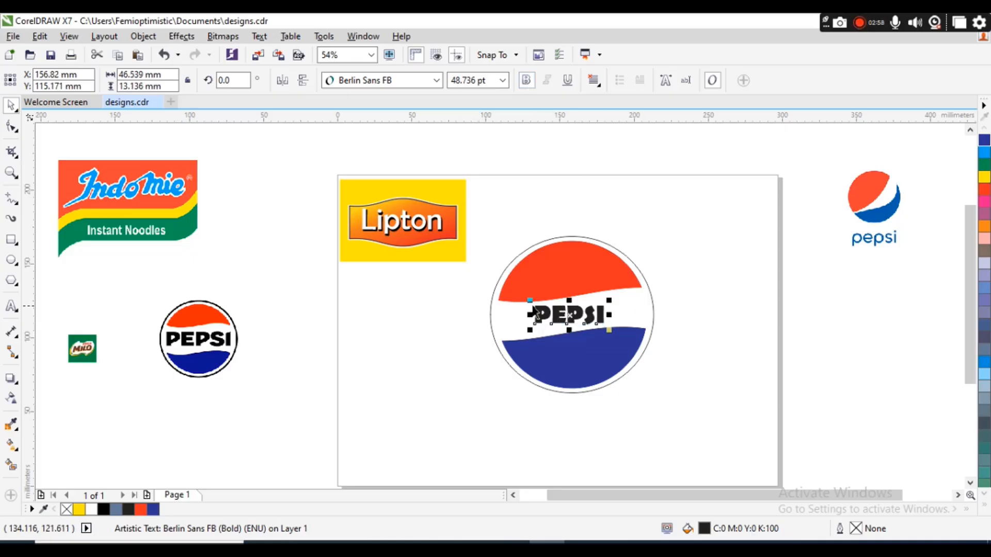
Widen the PEPSI letter spacing until the text is about 72 mm wide and centre it on the inner group
left_click(11, 127)
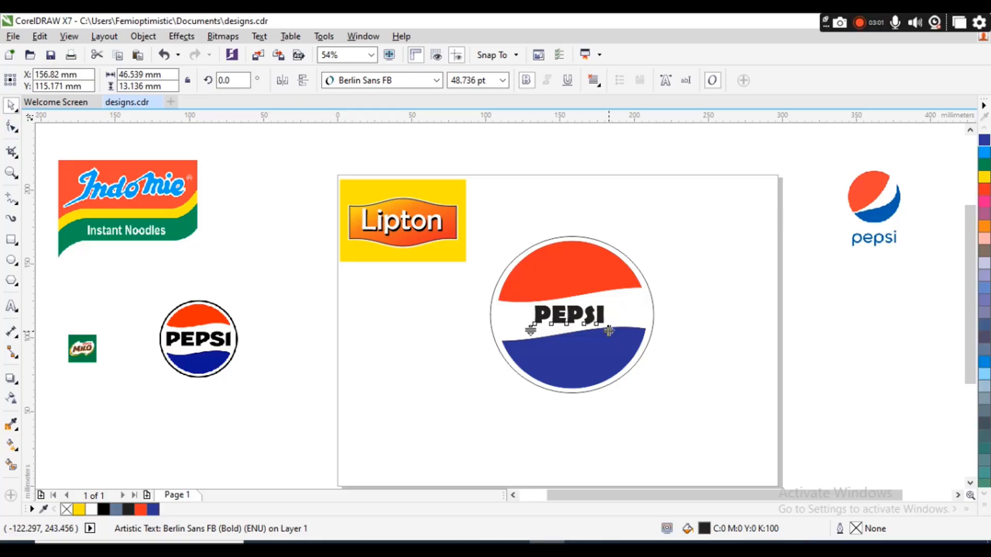
left_click_drag(610, 330, 650, 332)
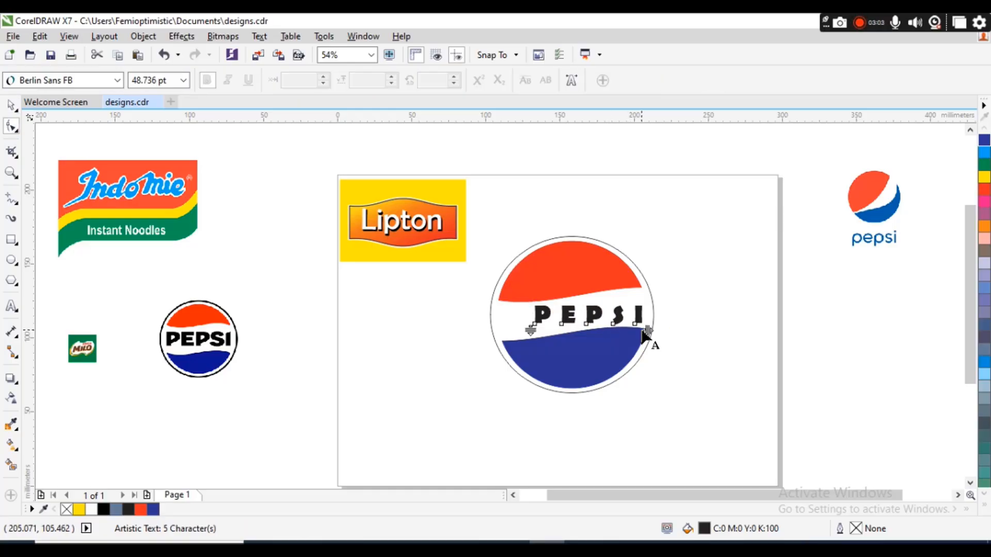
key("space")
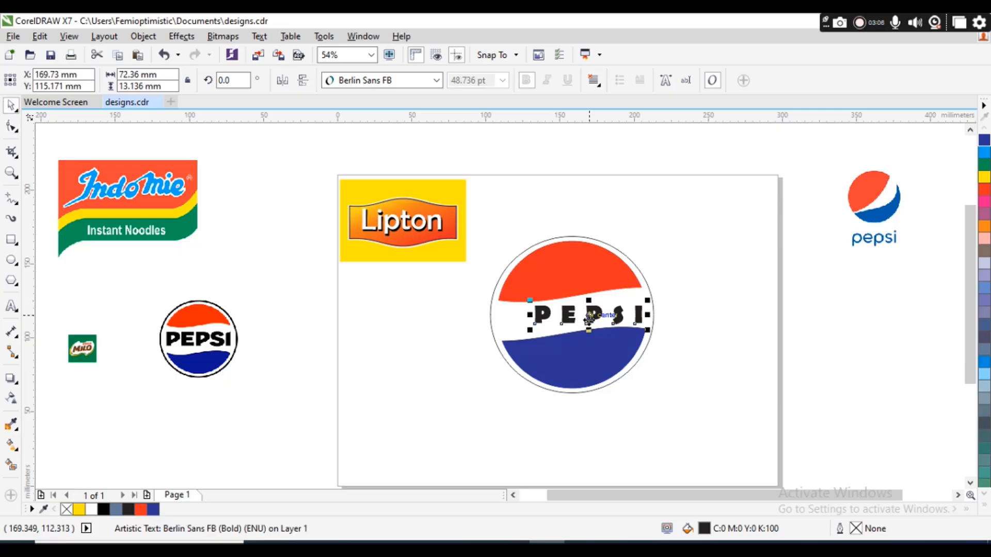
left_click(531, 377, "shift")
key("e")
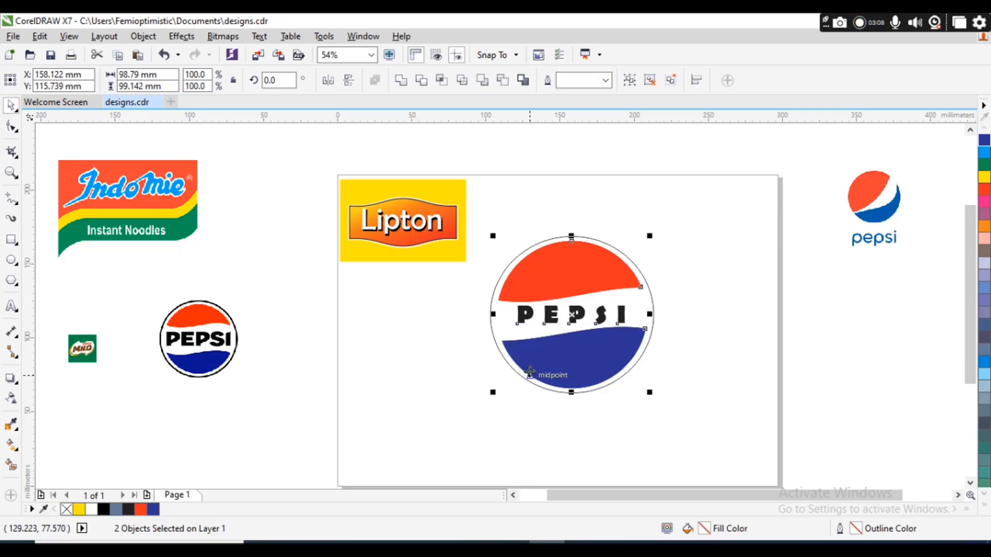
Group the whole Pepsi logo, shrink it to about 44 × 43 mm and place it beside the Lipton logo
left_click(476, 325)
left_click_drag(477, 205, 560, 302)
key("ctrl+g")
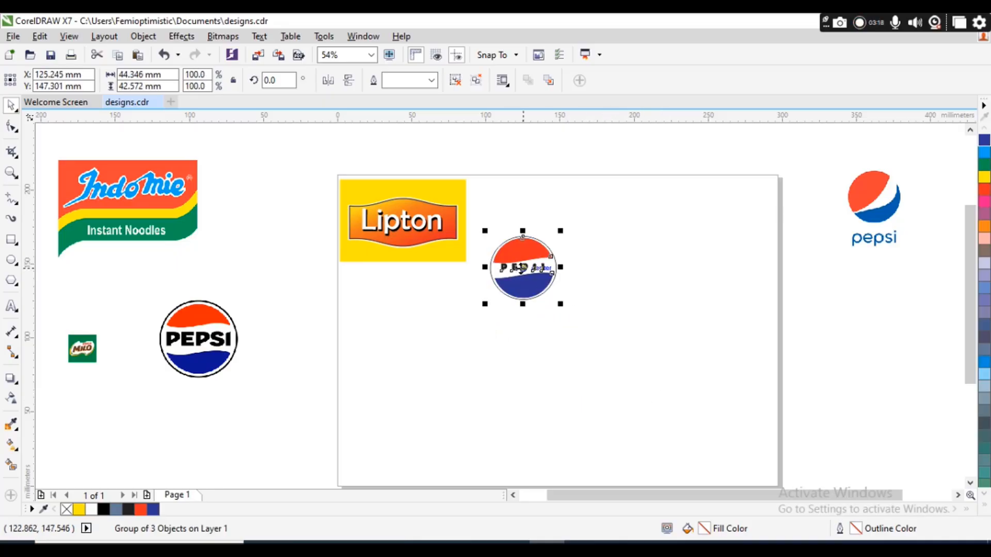
left_click_drag(522, 267, 505, 216)
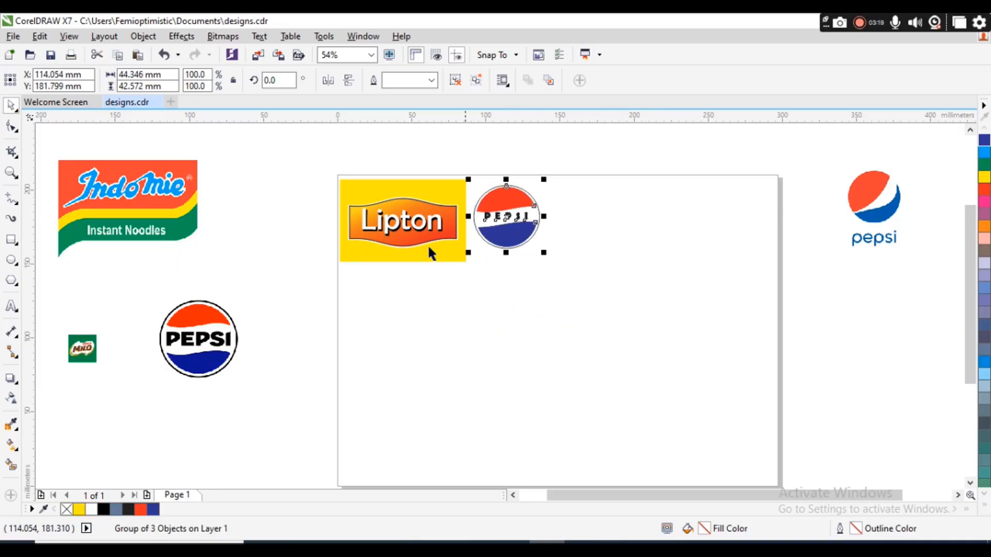
left_click(344, 324)
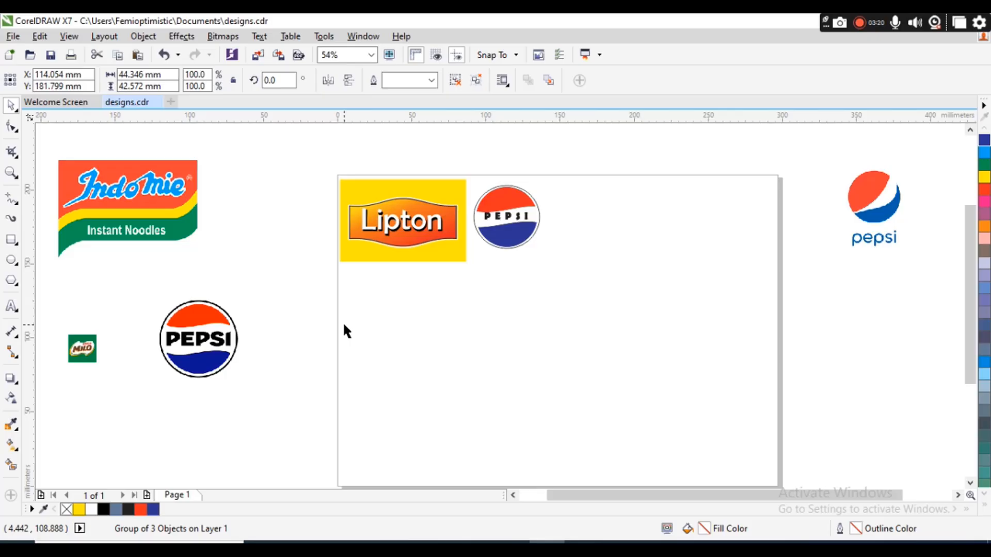
left_click(505, 222)
left_click(400, 308)
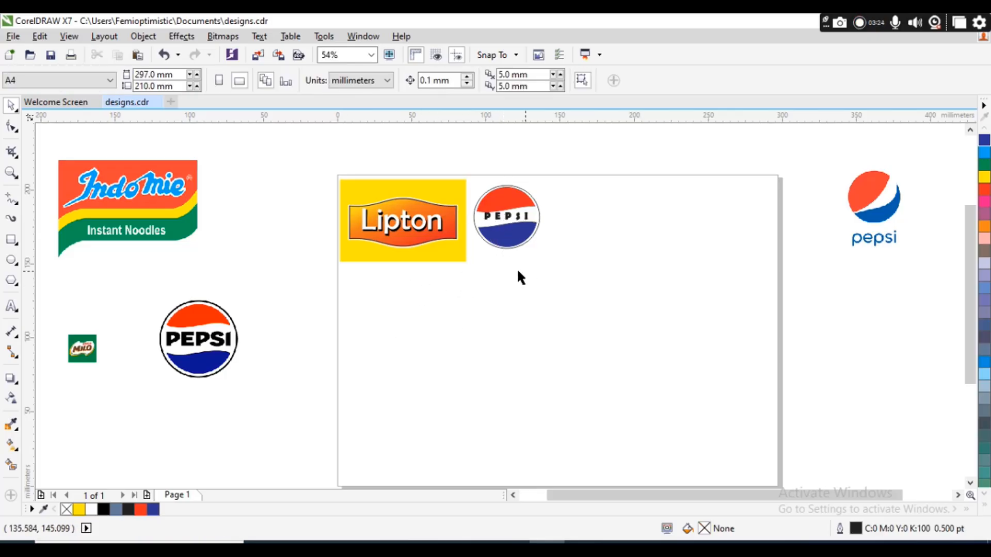
Draw an ellipse about 105 × 103 mm and move it to the open area below the finished Pepsi logo
left_click(12, 259)
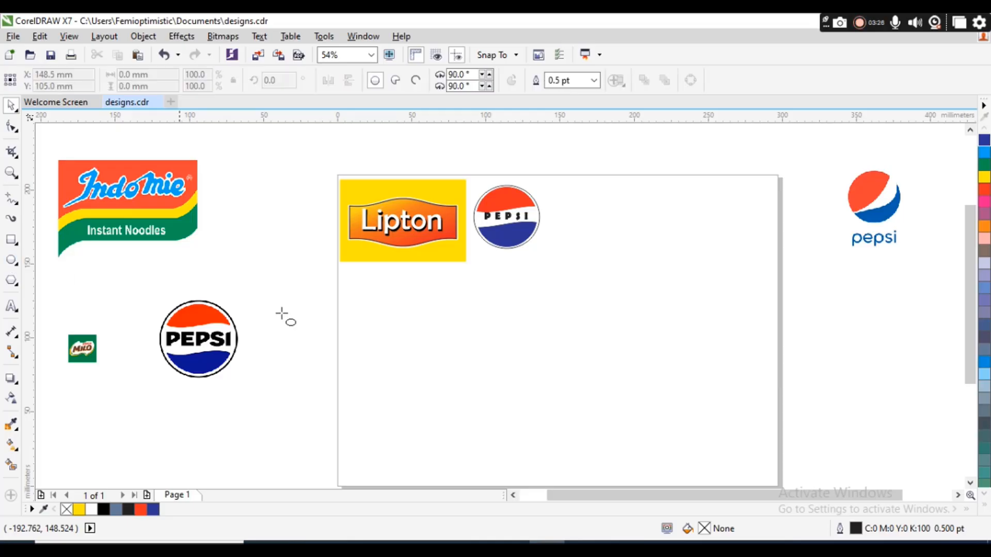
left_click_drag(352, 310, 508, 463)
key("space")
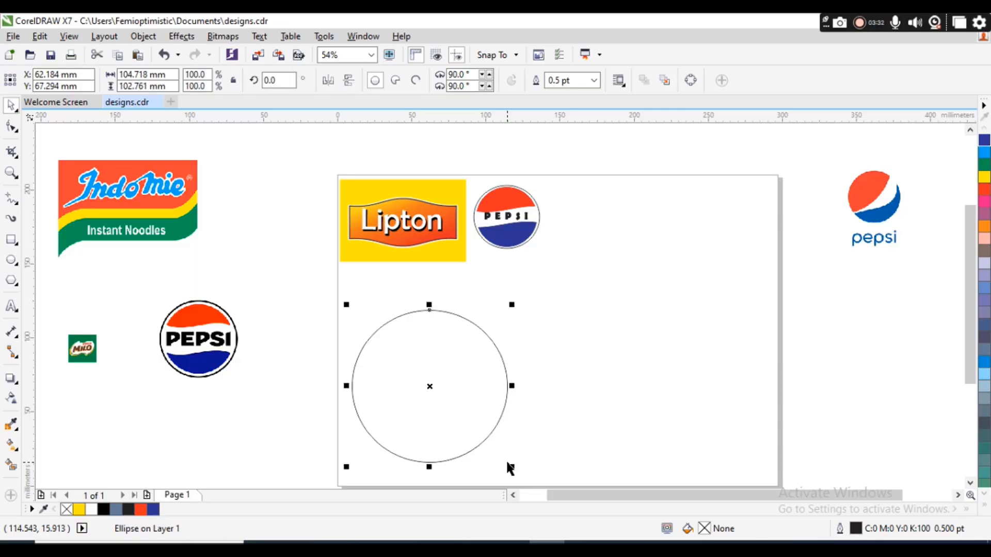
left_click_drag(430, 387, 525, 357)
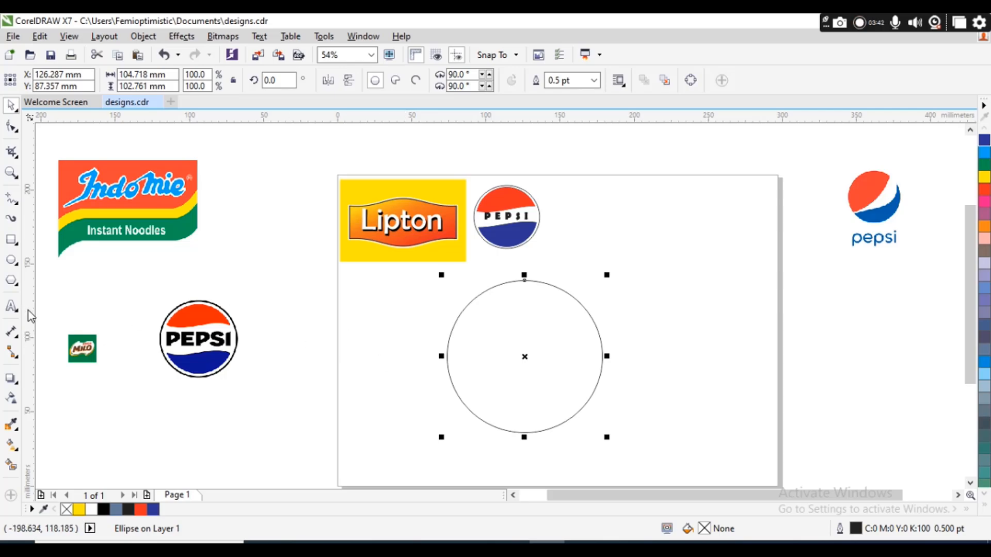
Draw a rectangle about 146 × 27 mm across the middle of the new circle and convert it to curves
left_click(11, 241)
left_click_drag(425, 340, 641, 381)
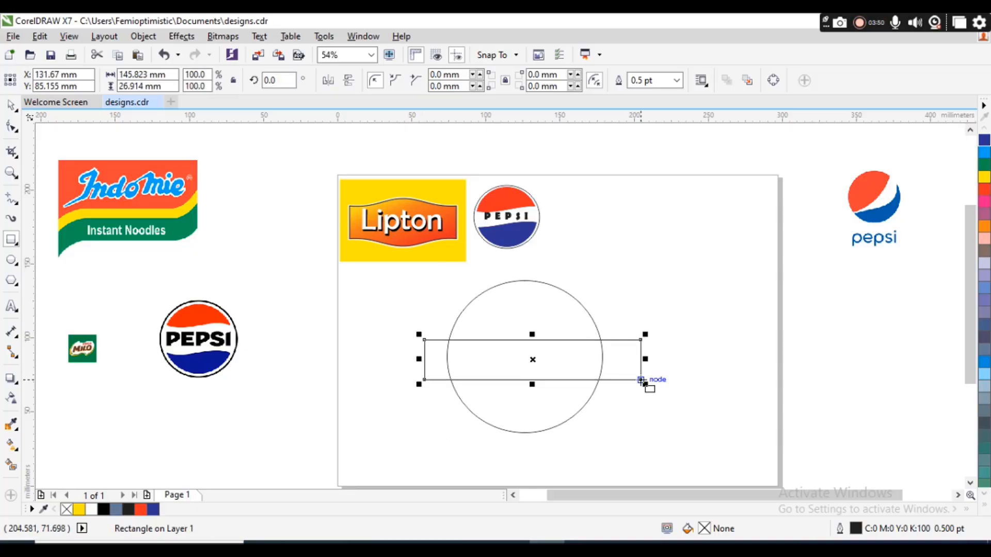
key("space")
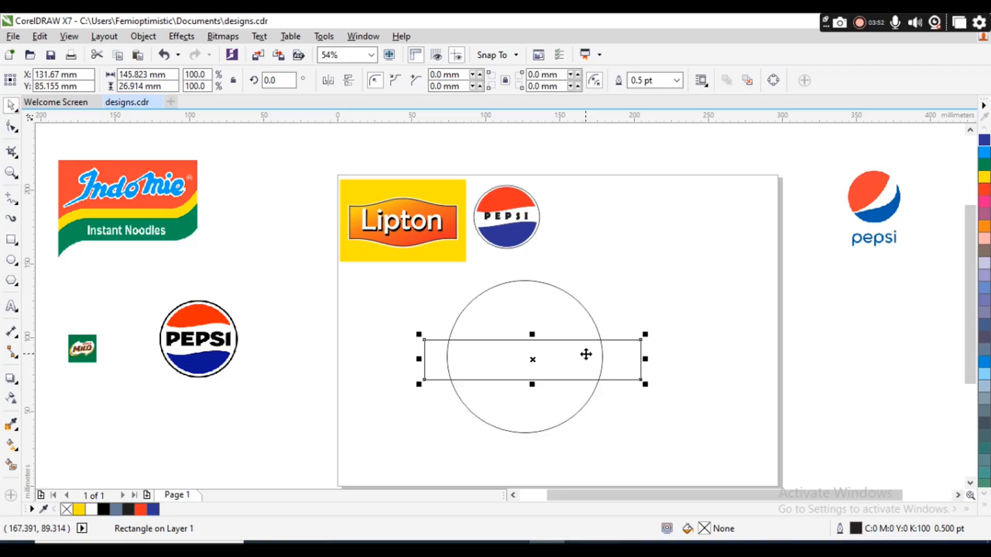
right_click(586, 355)
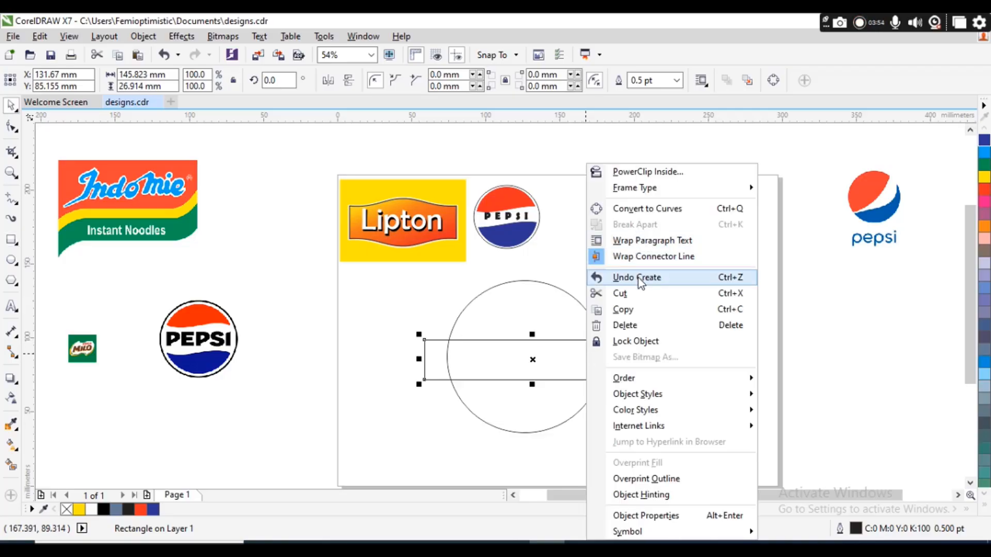
left_click(644, 212)
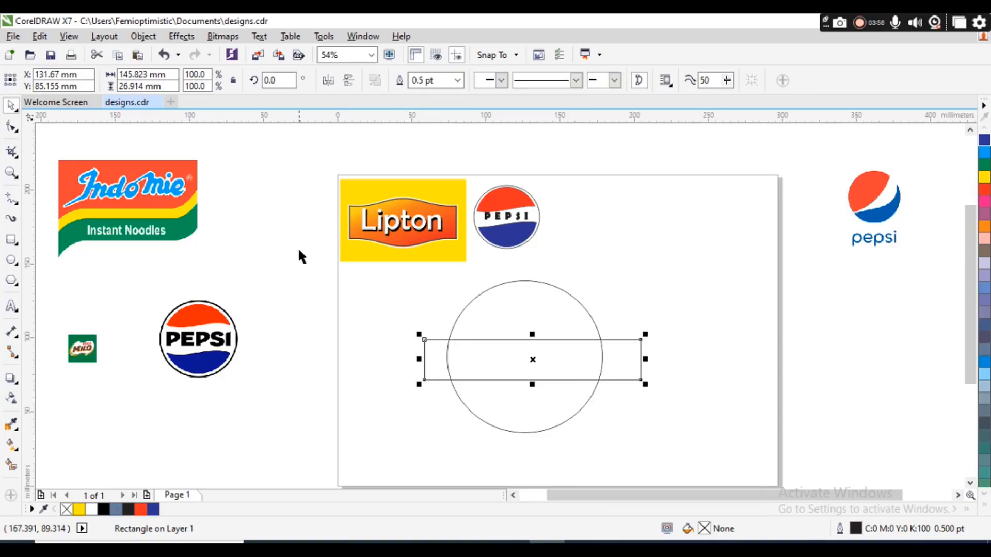
Convert all four sides of the rectangle to curved segments and bow its upper edge downwards
left_click(11, 127)
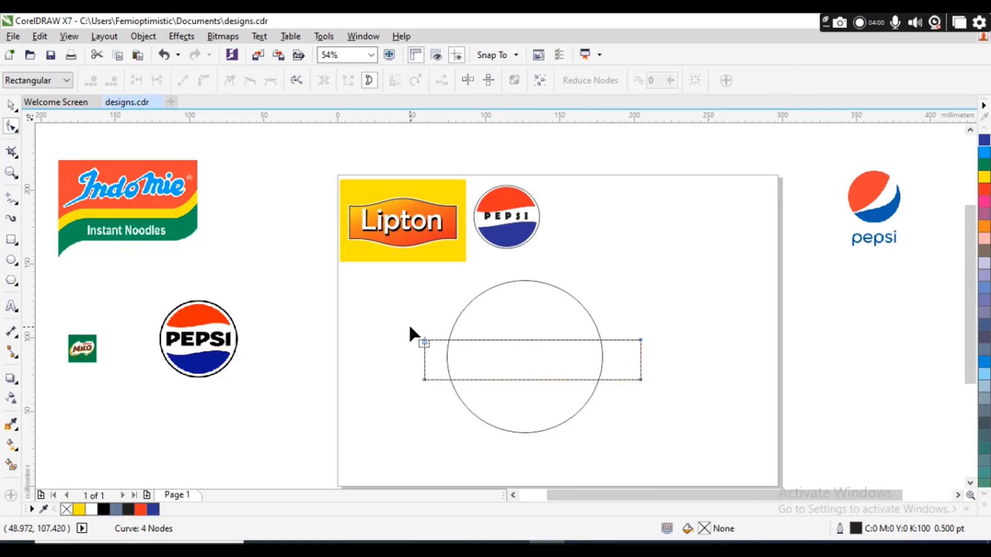
left_click_drag(410, 327, 677, 408)
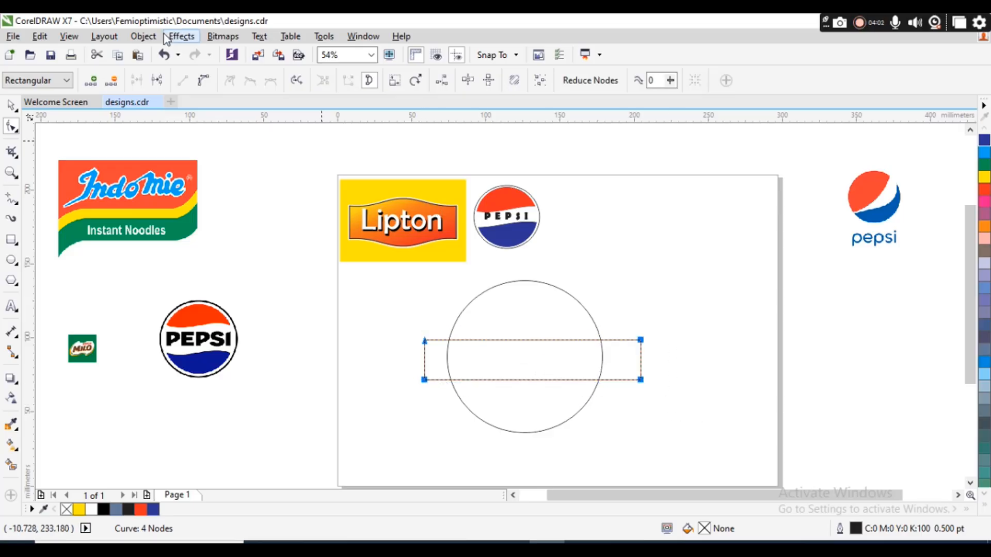
left_click(356, 315)
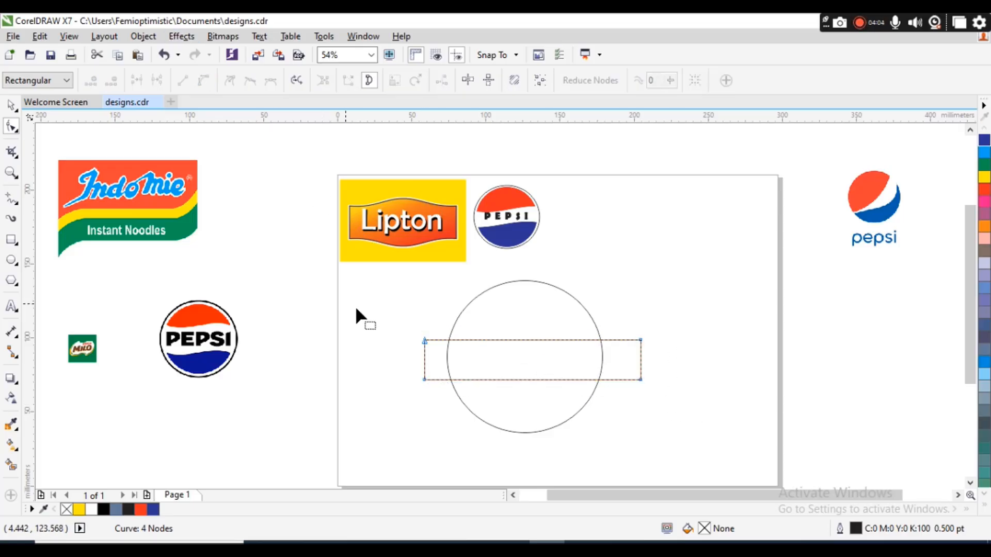
left_click(517, 340)
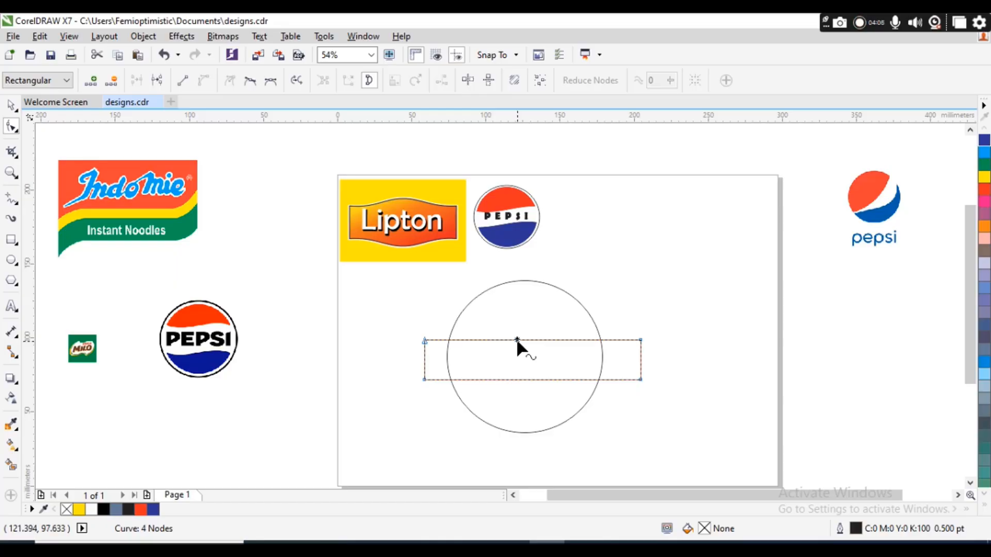
left_click_drag(543, 340, 542, 350)
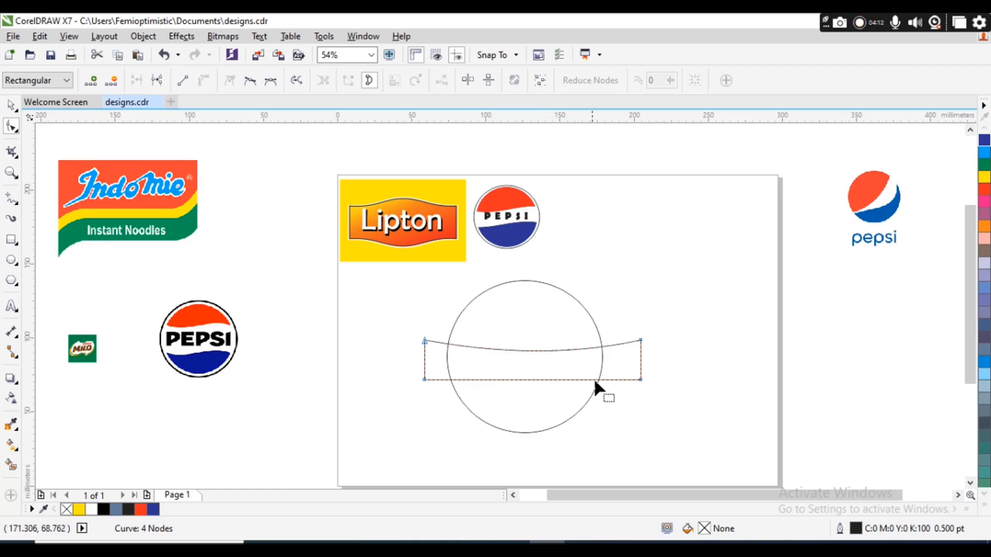
Bend the band's lower edge into an S-curve, raise its lower-left corner slightly and bow the upper edge further down
left_click(640, 380)
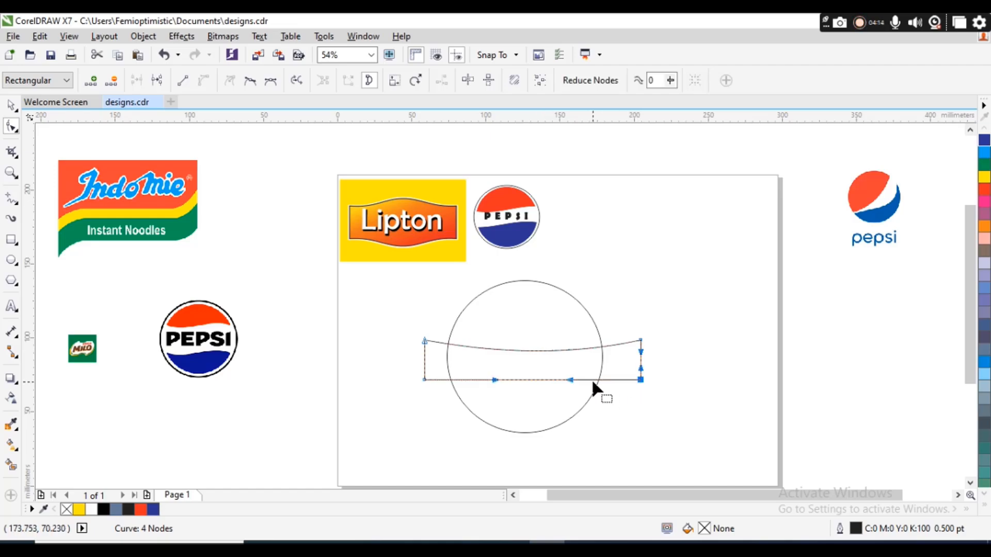
left_click_drag(569, 381, 507, 335)
left_click_drag(424, 380, 424, 369)
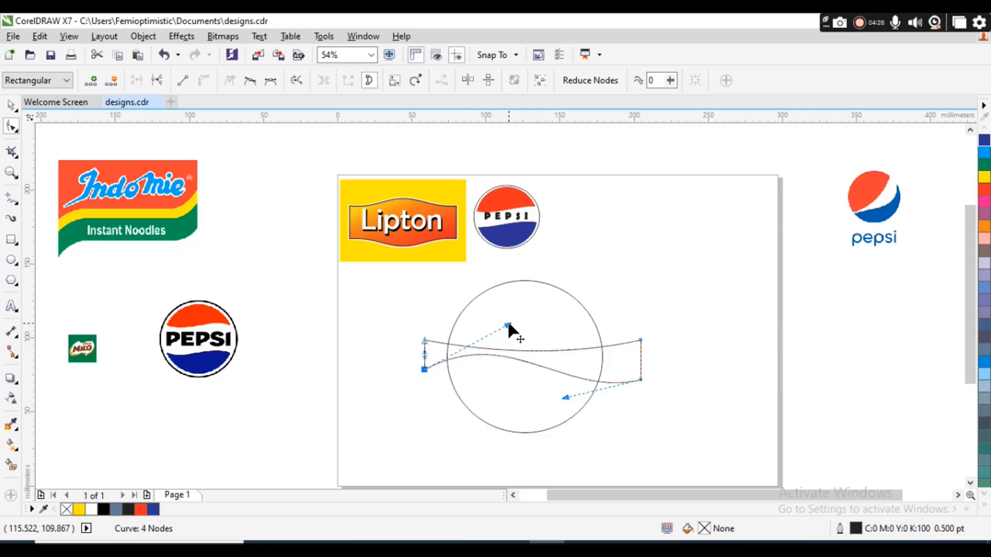
left_click_drag(508, 324, 486, 333)
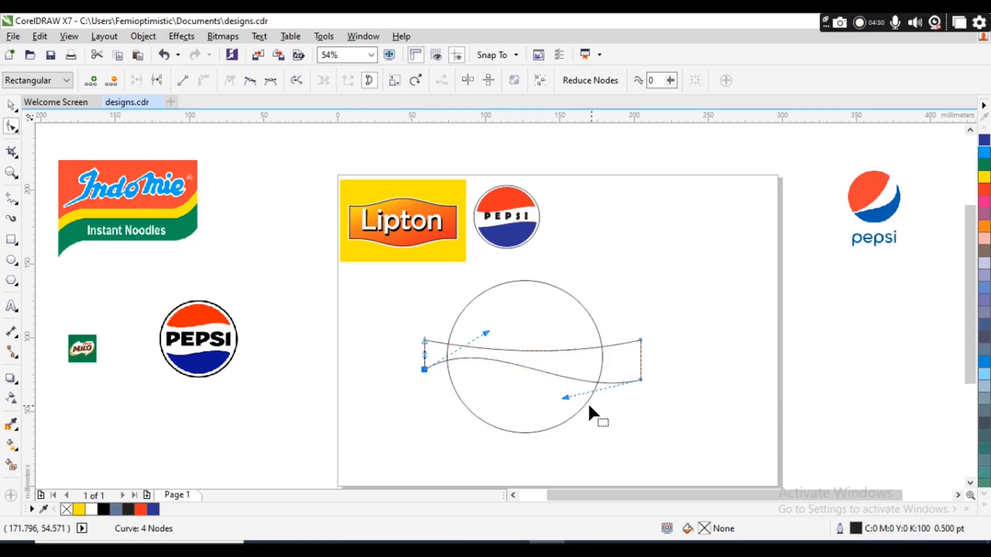
left_click_drag(565, 395, 566, 399)
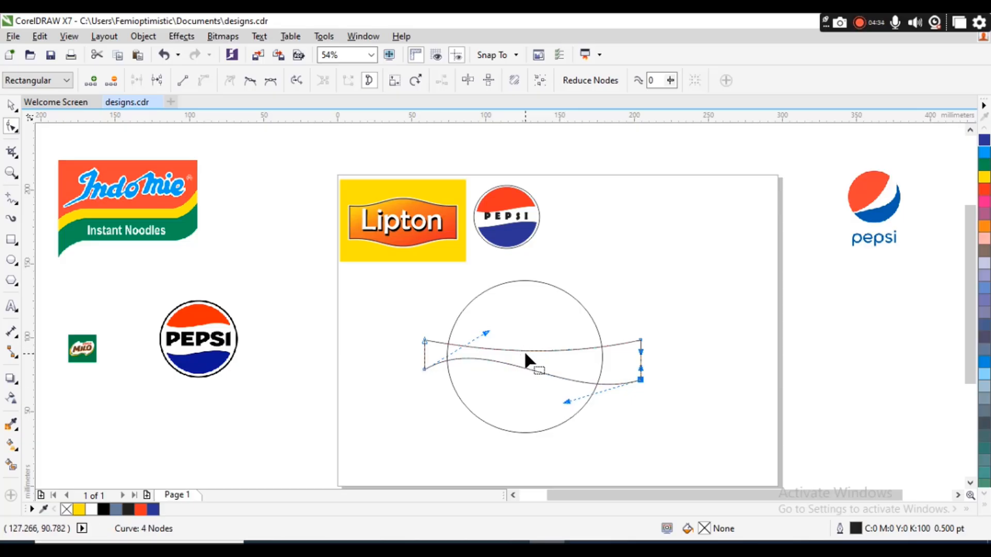
left_click_drag(524, 350, 525, 357)
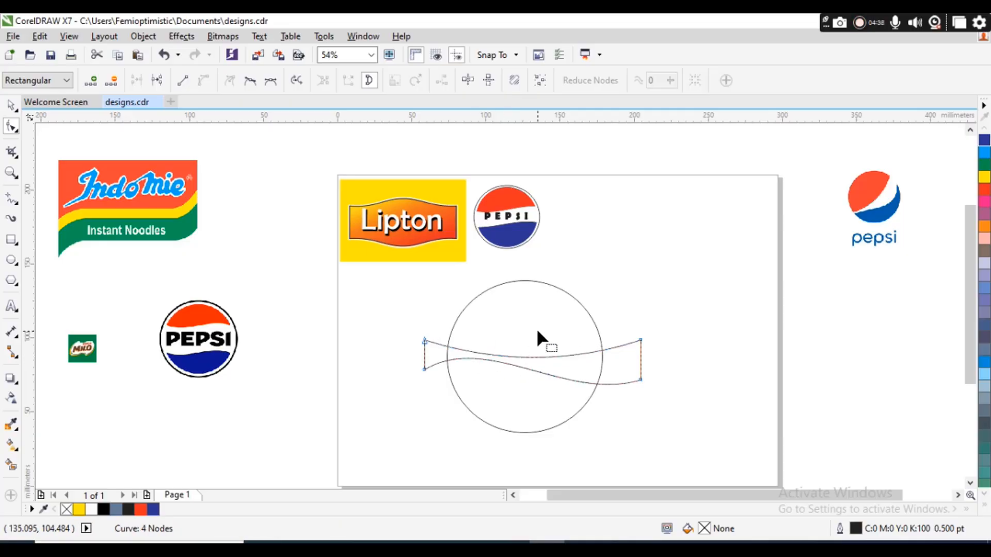
Trim the circle with the curved band and delete the band
key("space")
left_click(564, 330, "shift")
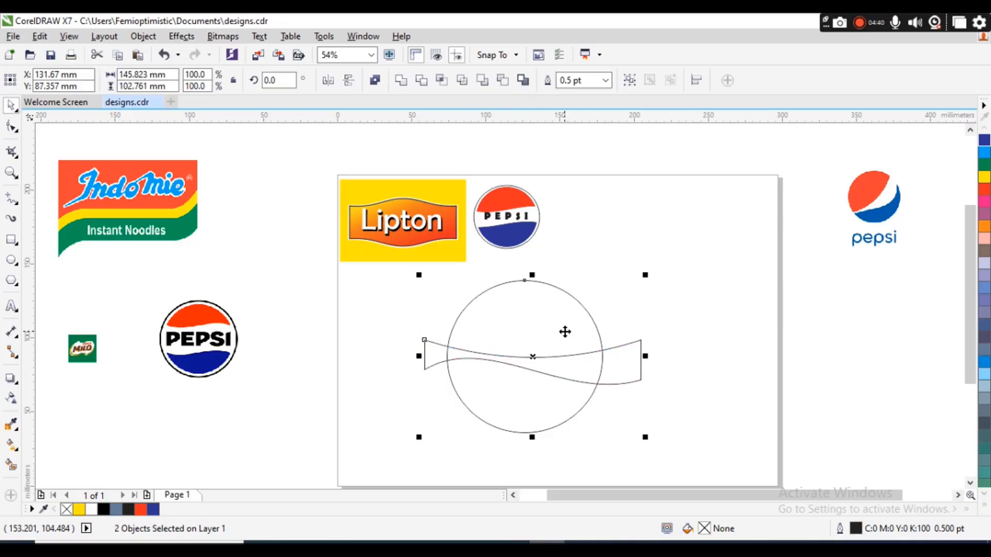
left_click(424, 81)
left_click(613, 354)
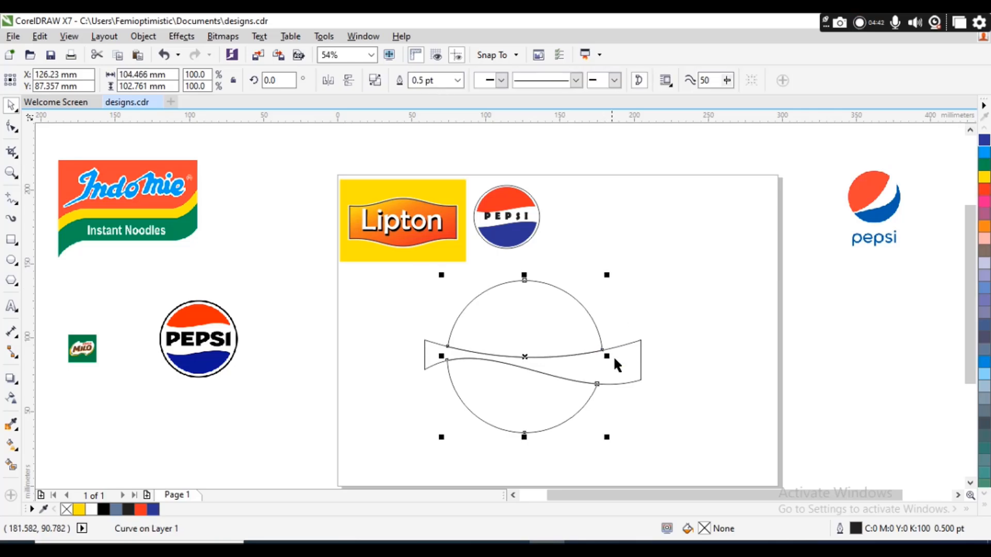
key("Delete")
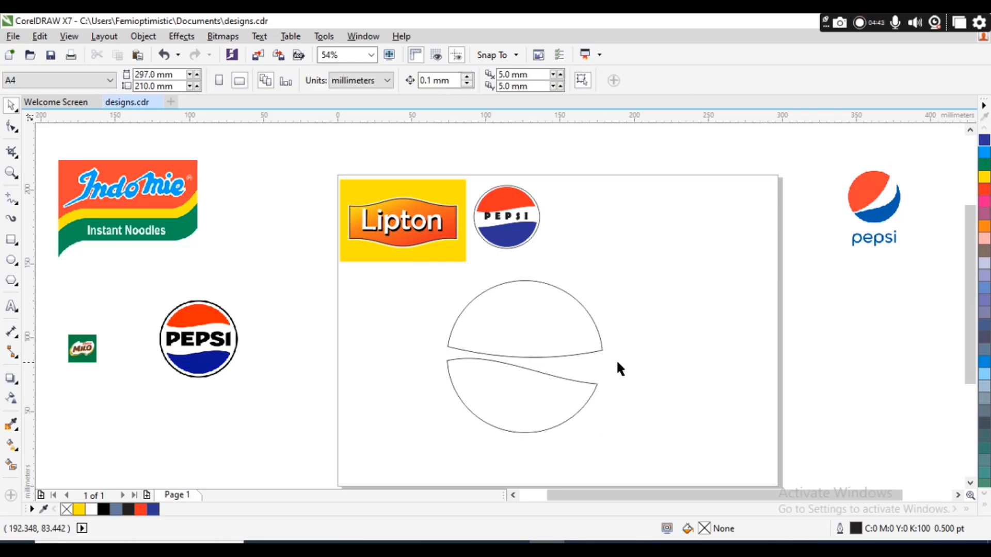
Rotate the split circle counterclockwise to about 45.3 degrees
left_click(515, 328)
left_click(514, 327)
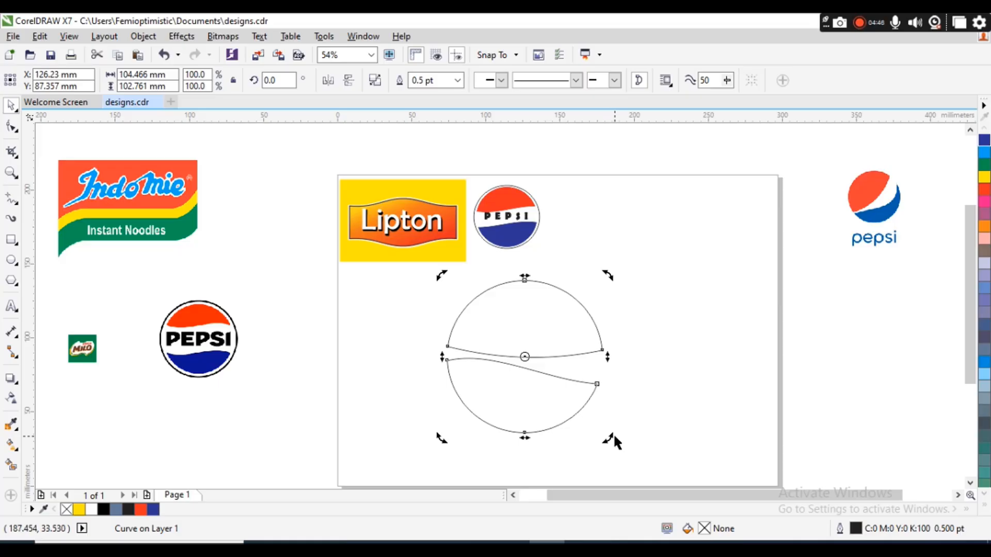
left_click_drag(608, 438, 650, 351)
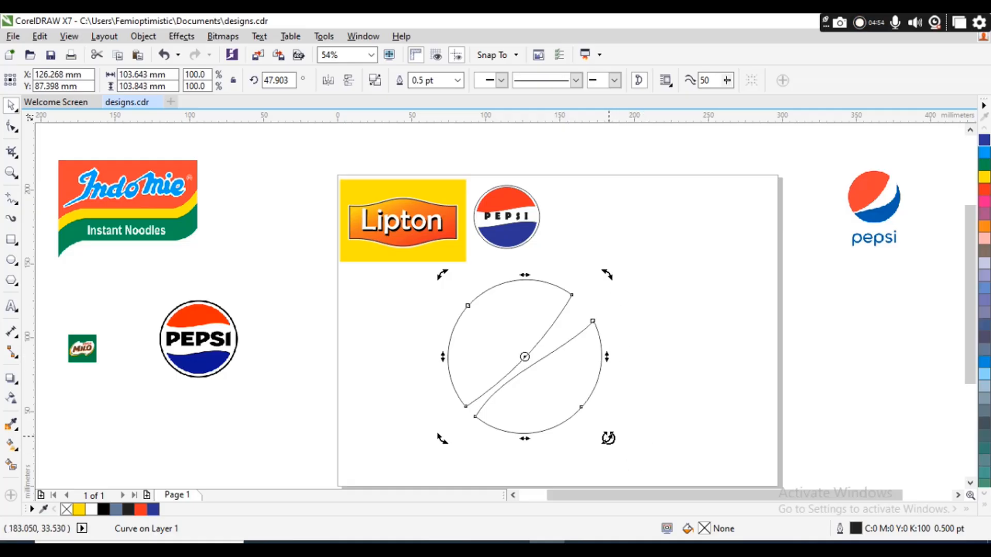
left_click_drag(608, 439, 600, 442)
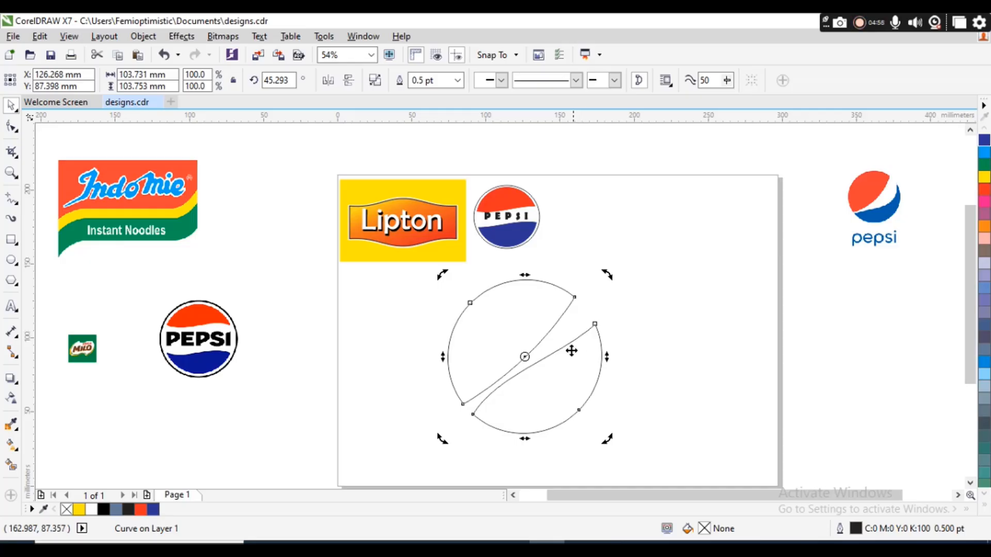
Shift the lower piece's bottom-left node slightly inward and strengthen the S-curve of its inner edge
left_click(12, 129)
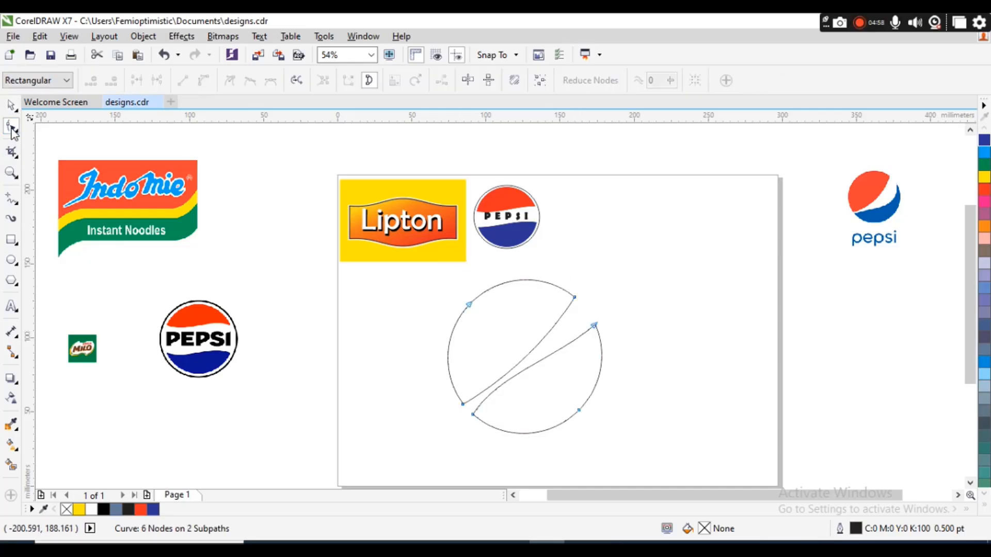
left_click(474, 415)
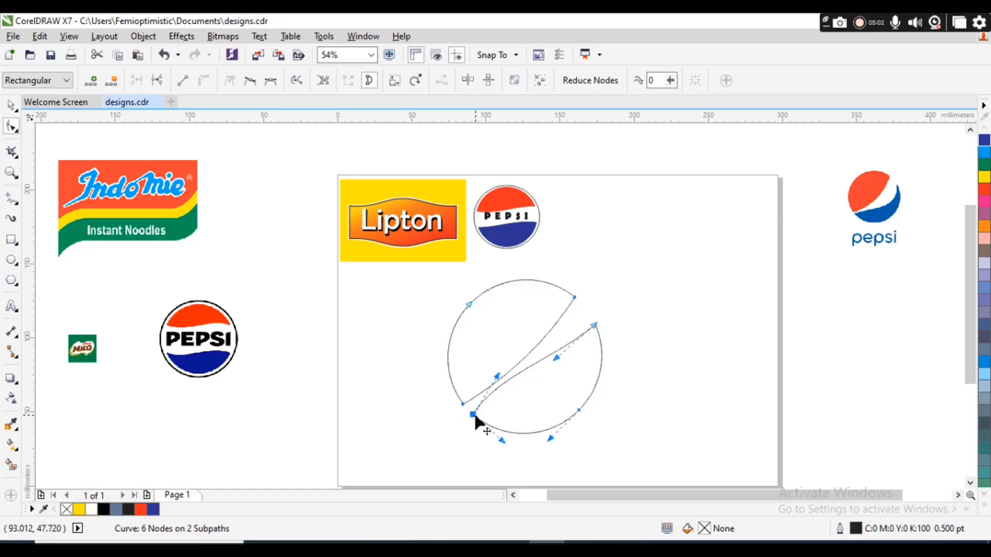
left_click_drag(474, 415, 478, 418)
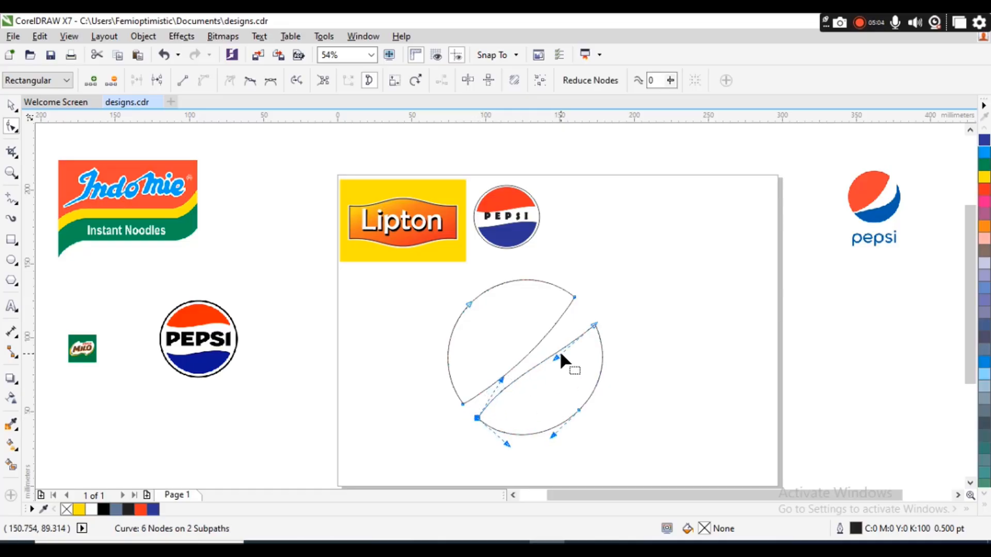
left_click_drag(556, 354, 569, 368)
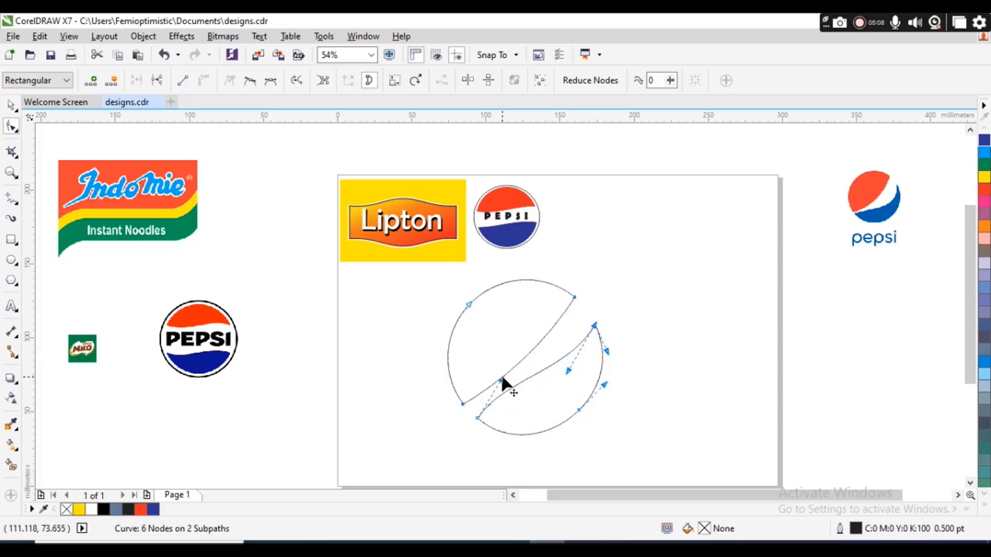
left_click_drag(502, 379, 495, 367)
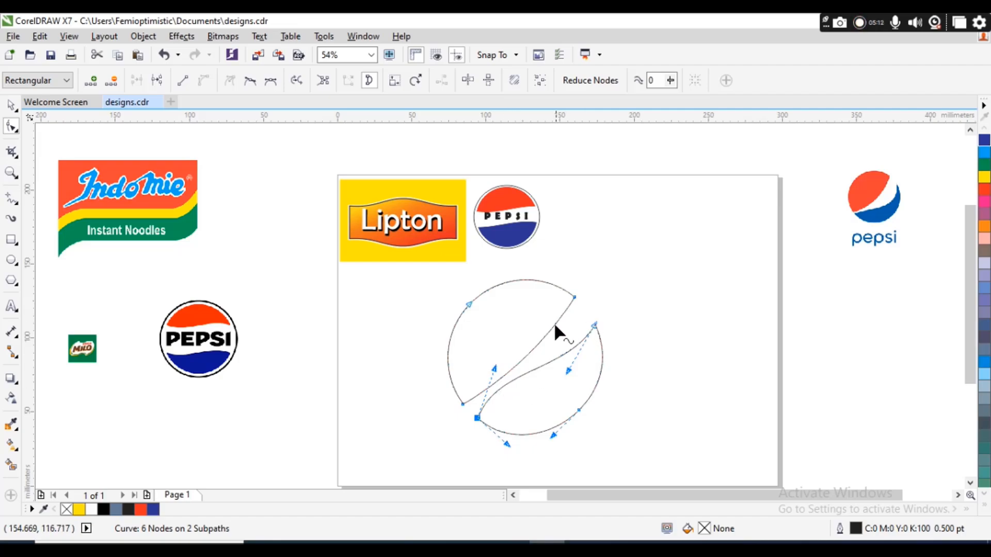
Bow the upper piece's inner edge further towards the gap and deepen the lower piece's curve near its upper tip
left_click(463, 403)
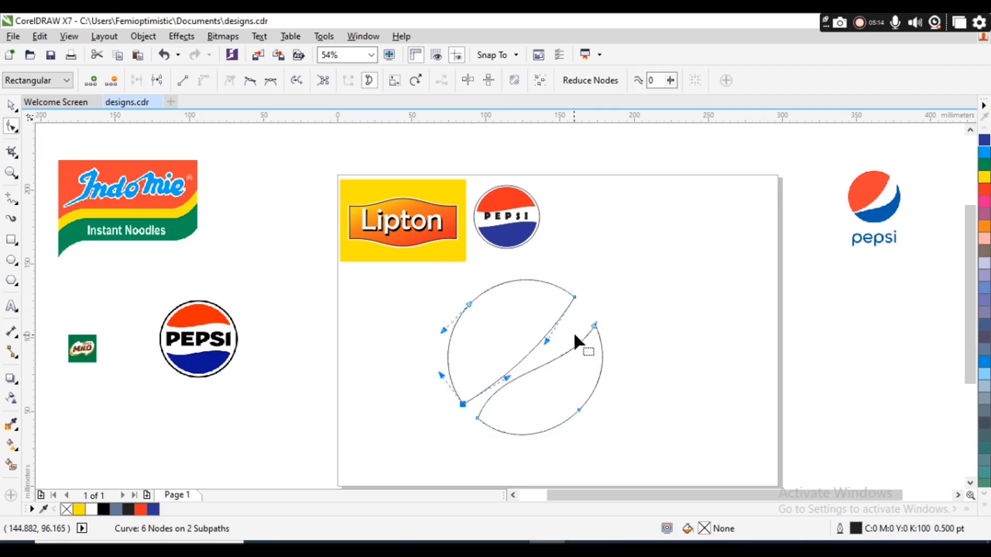
left_click_drag(531, 348, 536, 357)
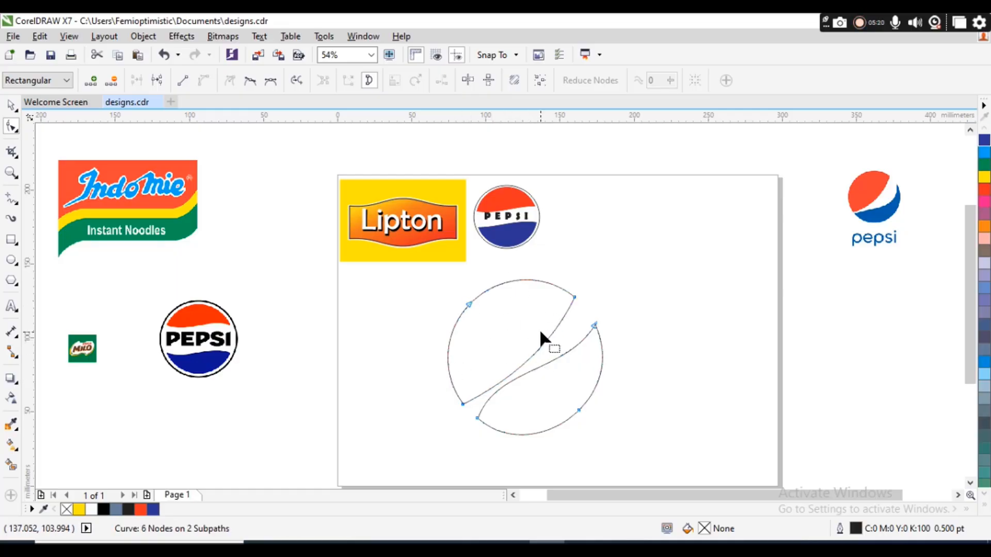
left_click(595, 325)
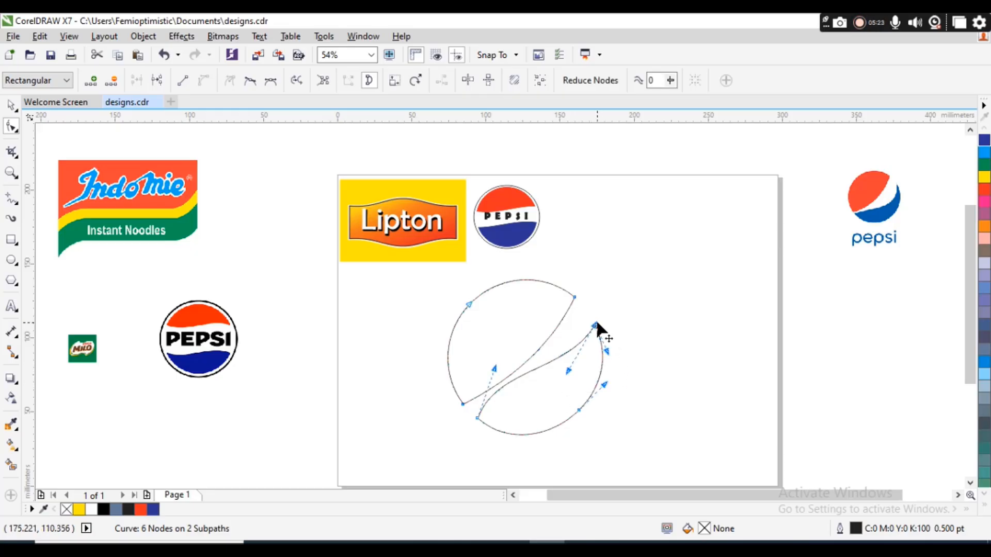
left_click(570, 364)
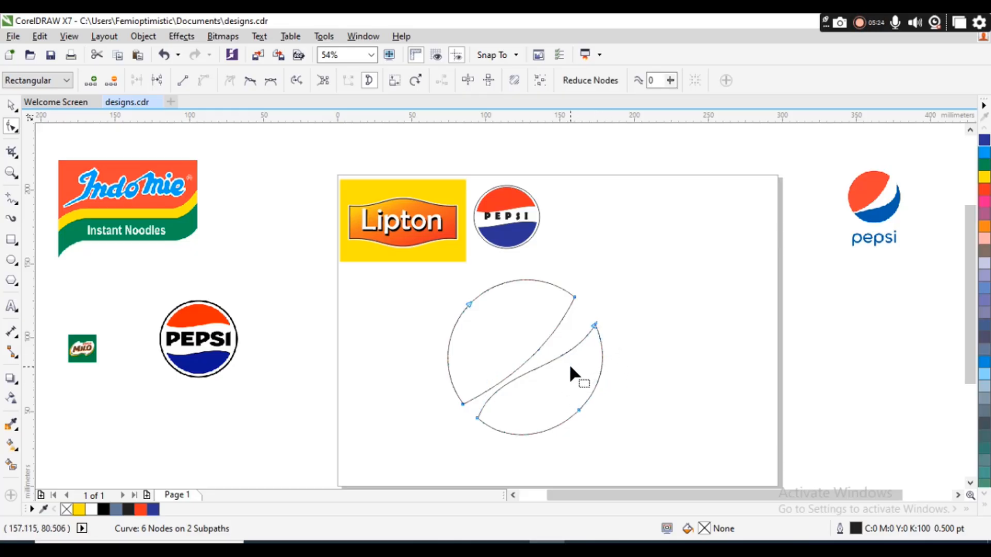
left_click(593, 325)
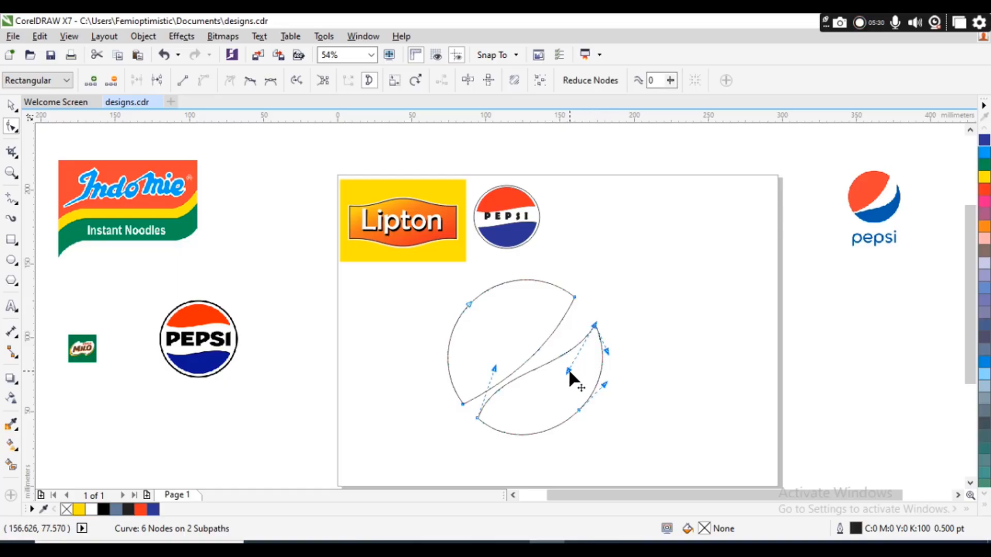
left_click_drag(568, 368, 577, 376)
key("space")
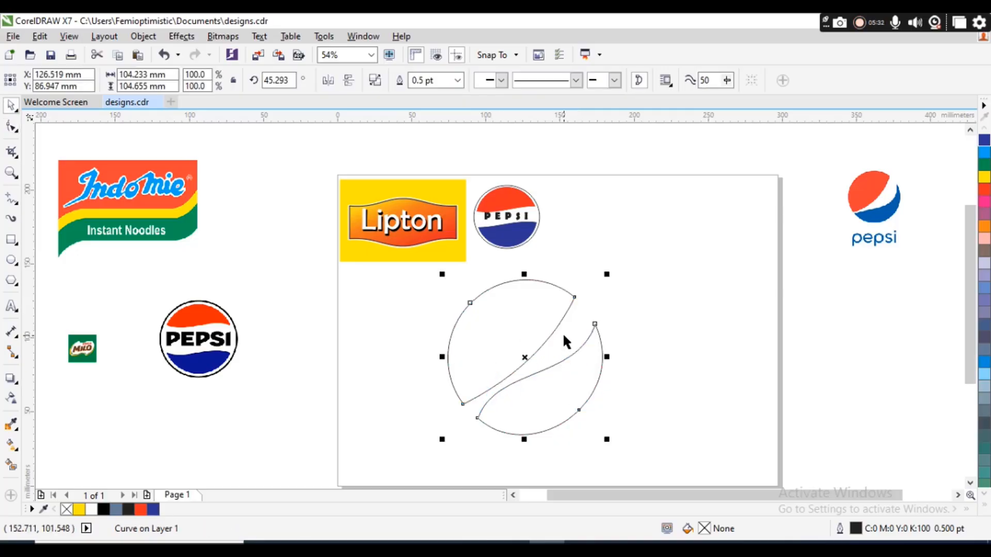
Smart-fill the globe's upper piece with red and its lower piece with dark blue (C100 M100), giving each a matching outline
left_click(11, 465)
left_click(516, 311)
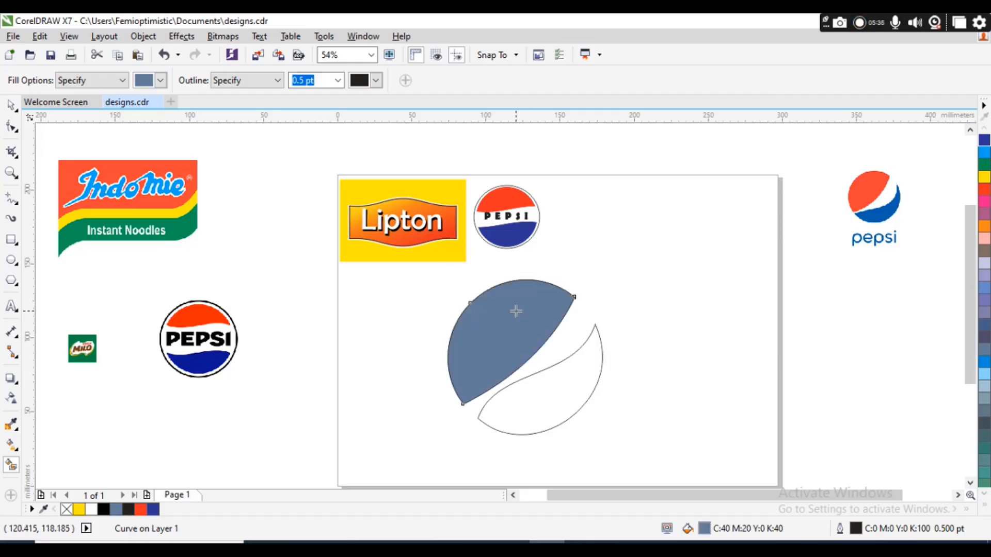
left_click(985, 190)
right_click(985, 190)
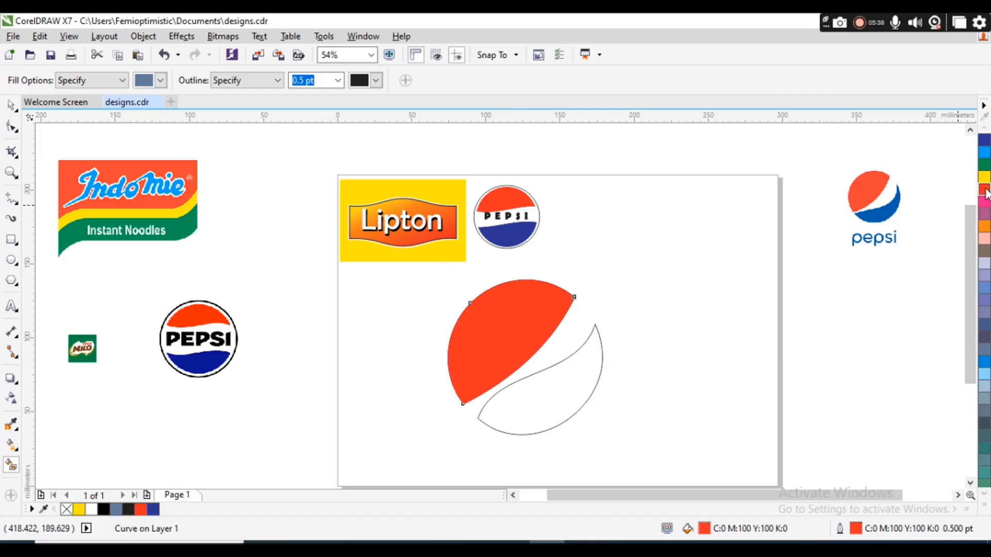
left_click(537, 409)
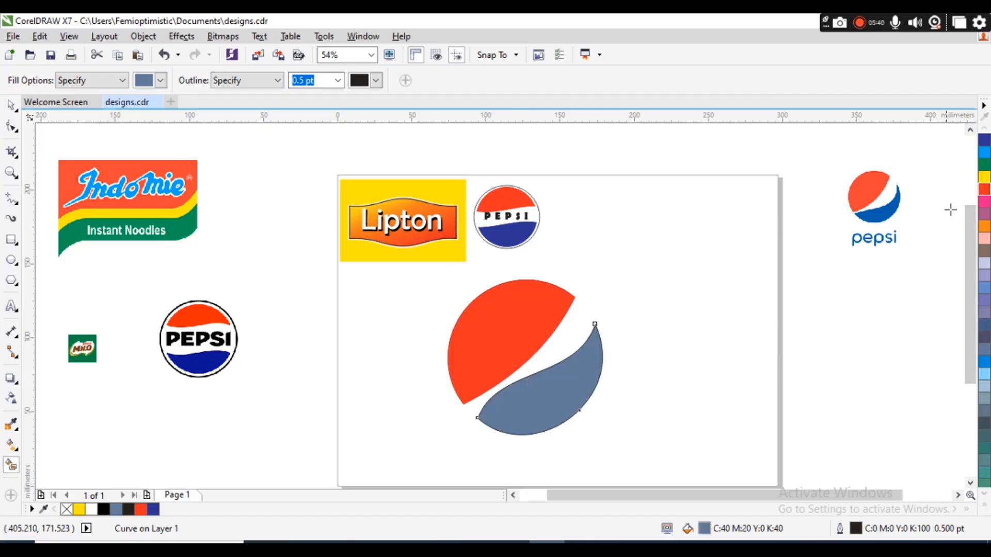
left_click(985, 153)
right_click(986, 153)
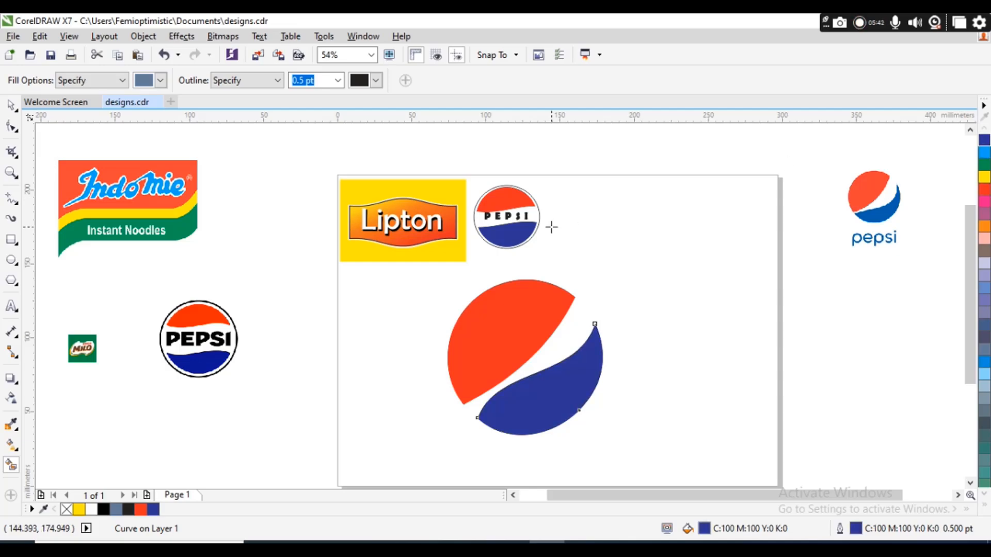
Group the globe's parts, shrink the group to about 39 × 39 mm and place it beside the round PEPSI logo
key("space")
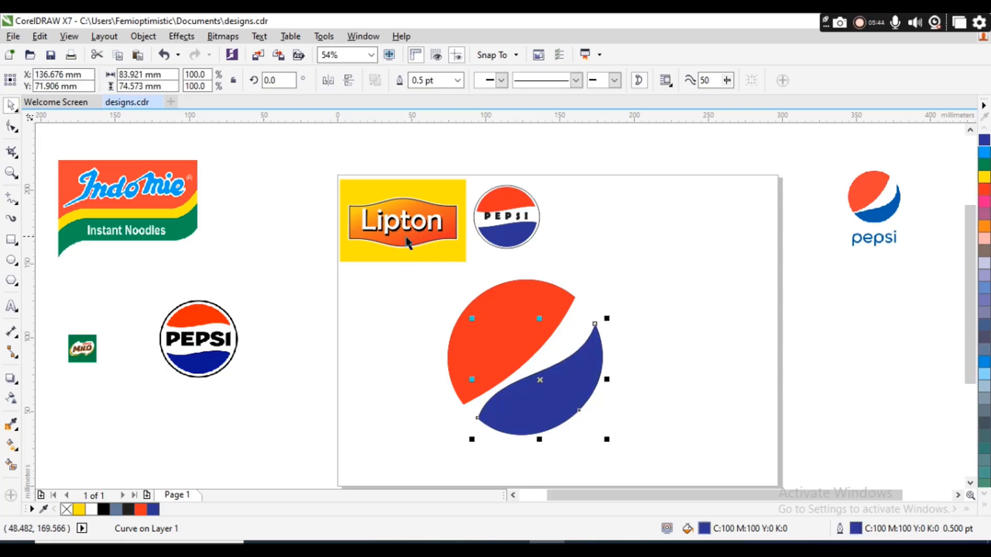
left_click_drag(381, 268, 673, 465)
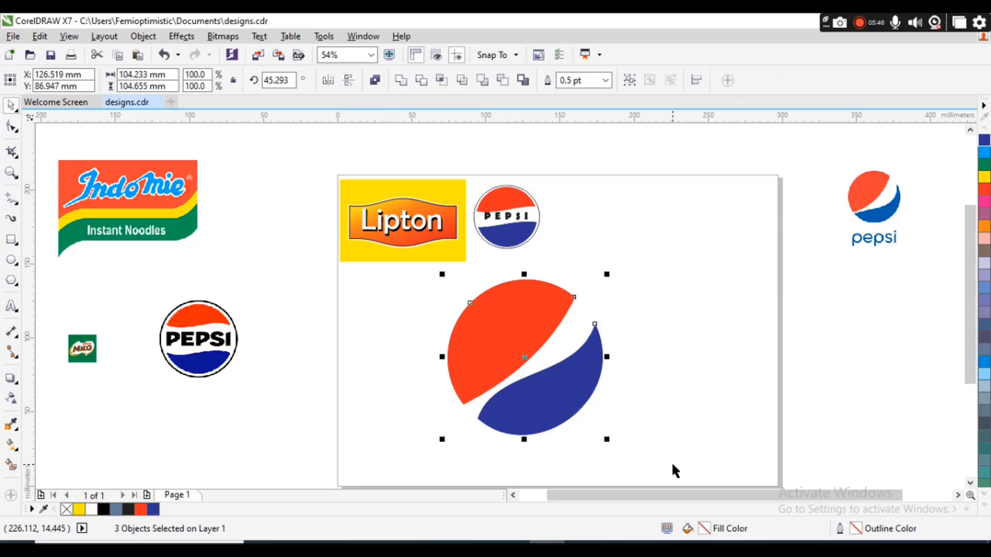
key("ctrl+g")
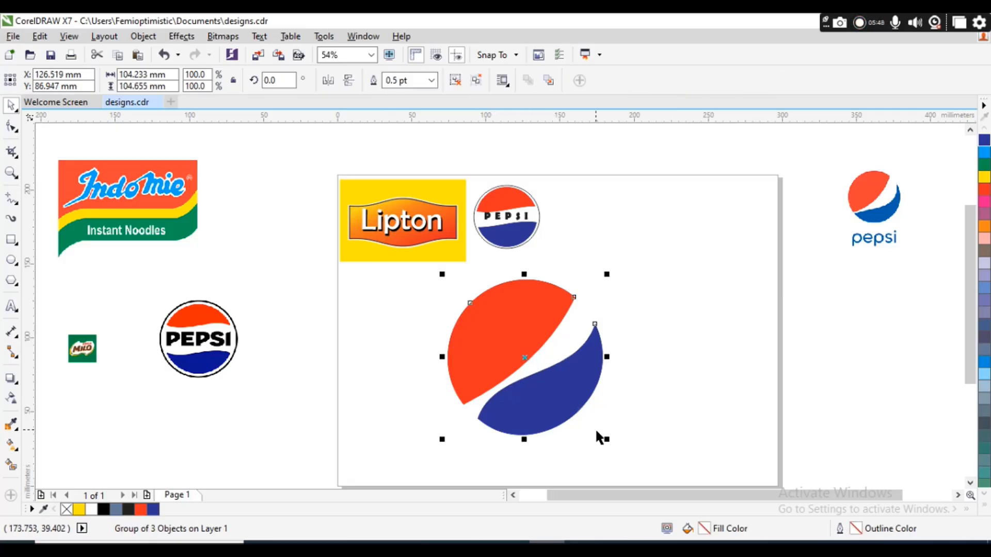
left_click_drag(605, 439, 552, 384)
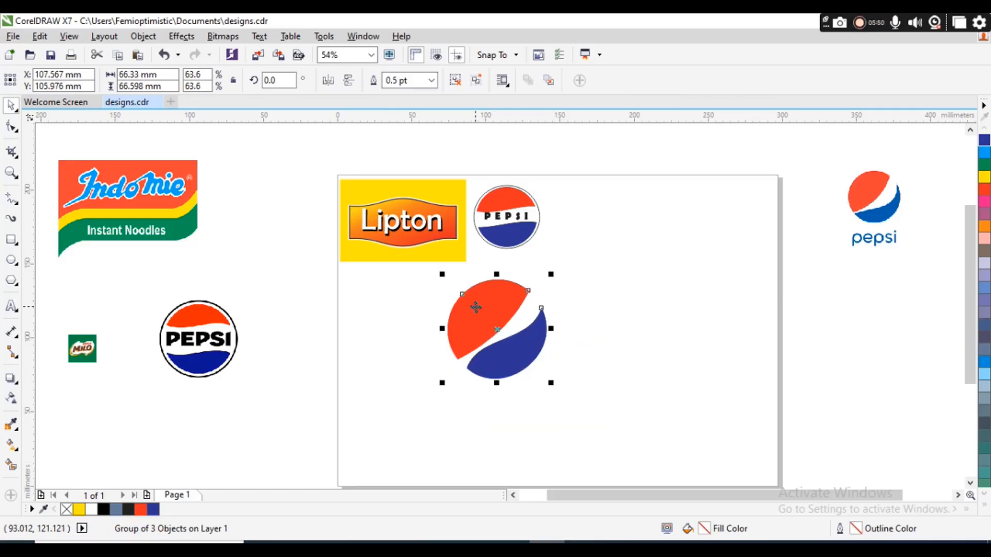
left_click_drag(501, 331, 600, 202)
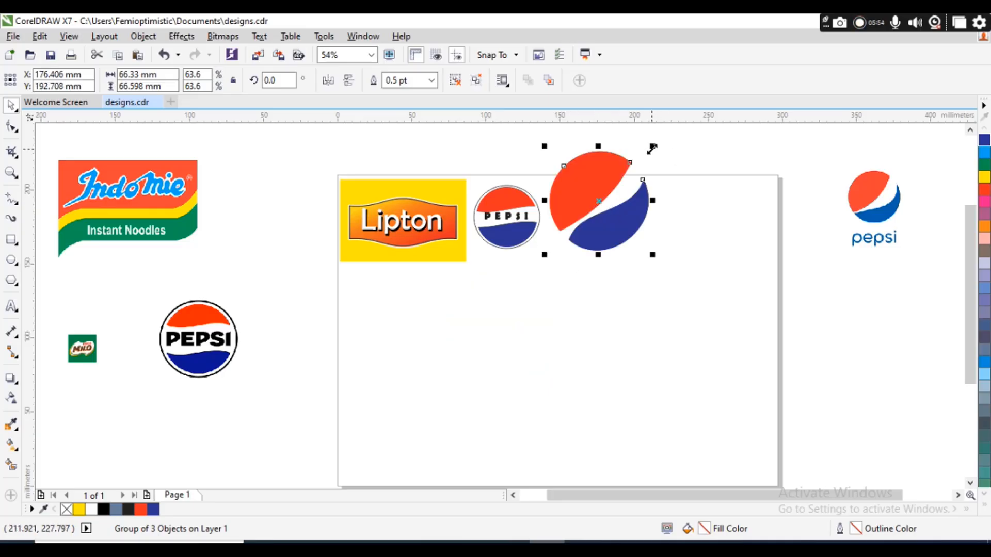
left_click_drag(651, 148, 623, 176)
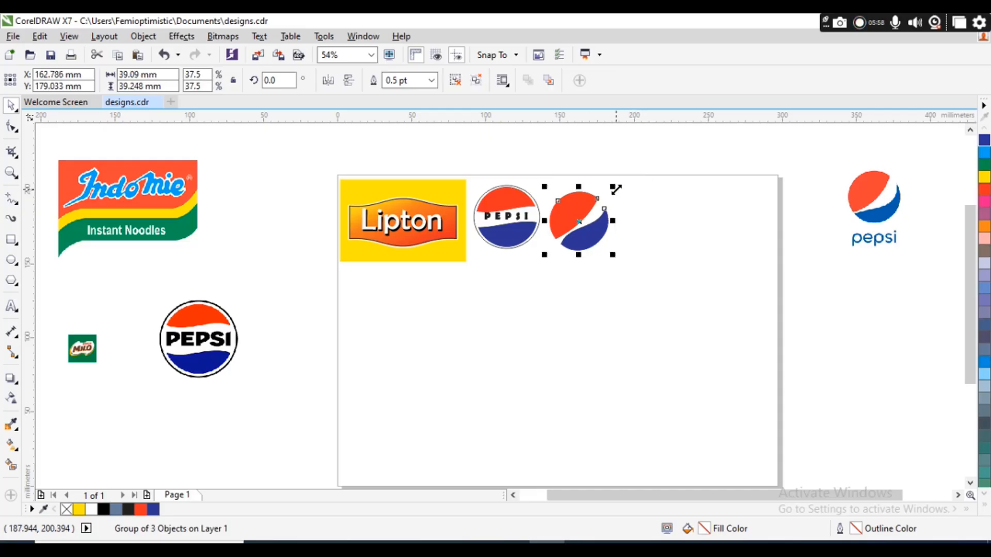
left_click(542, 161)
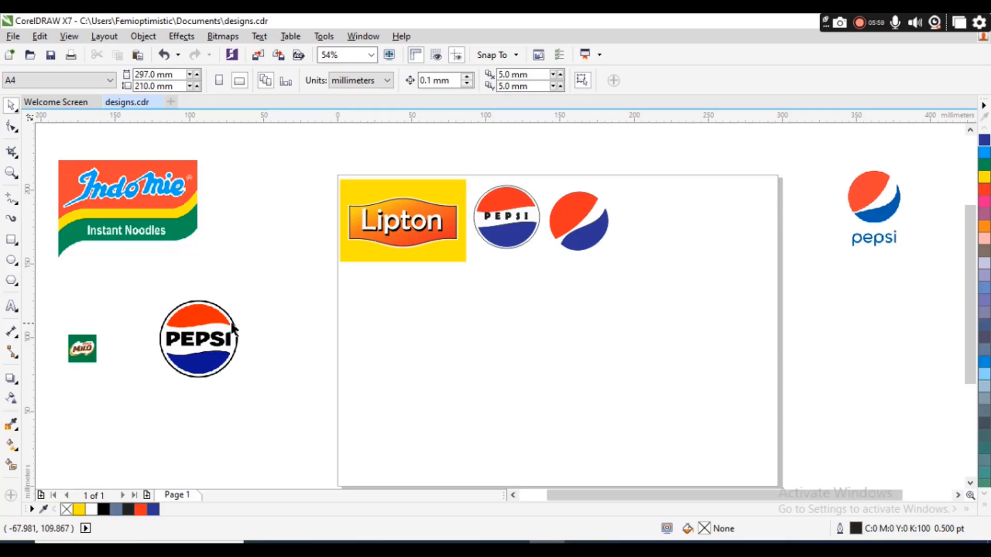
Delete the round PEPSI and the newer pepsi globe reference images outside the page
left_click(230, 324)
key("Delete")
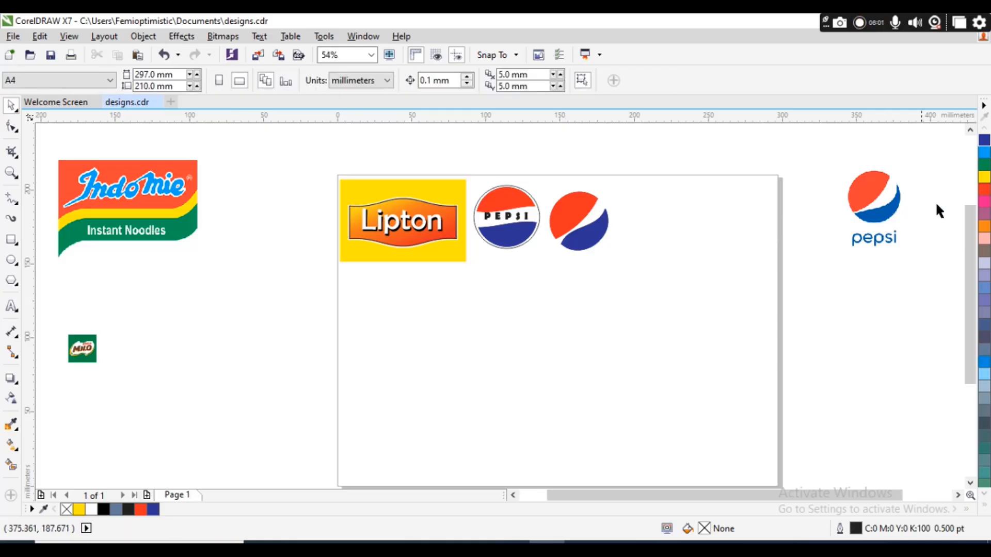
left_click(896, 203)
key("Delete")
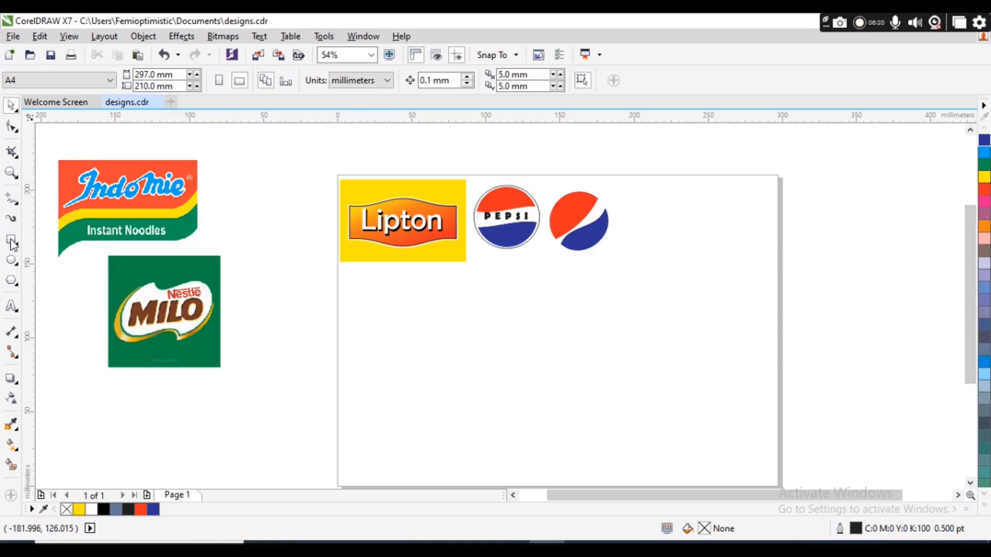
Draw a rectangle about 131 × 99 mm below the finished logos and convert it to curves
left_click(11, 239)
mouse_move(377, 306)
left_mouse_down()
mouse_move(531, 435)
mouse_move(566, 440)
mouse_move(571, 453)
left_mouse_up()
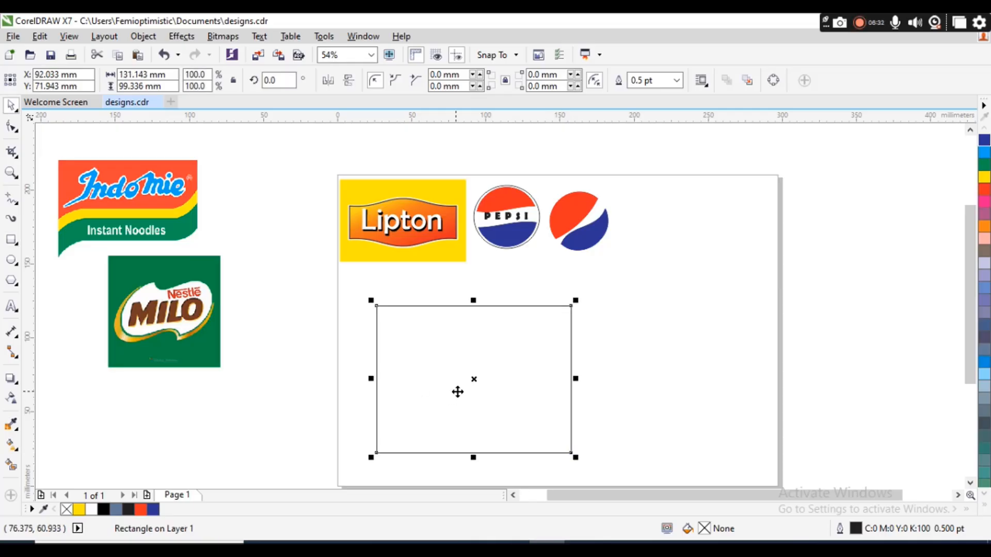
key("space")
left_click_drag(473, 381, 477, 364)
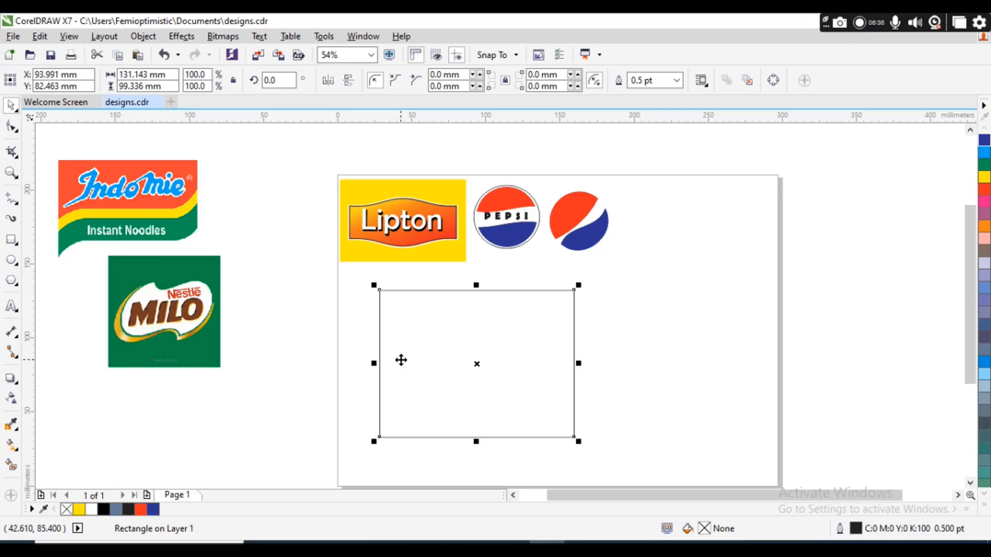
right_click(440, 354)
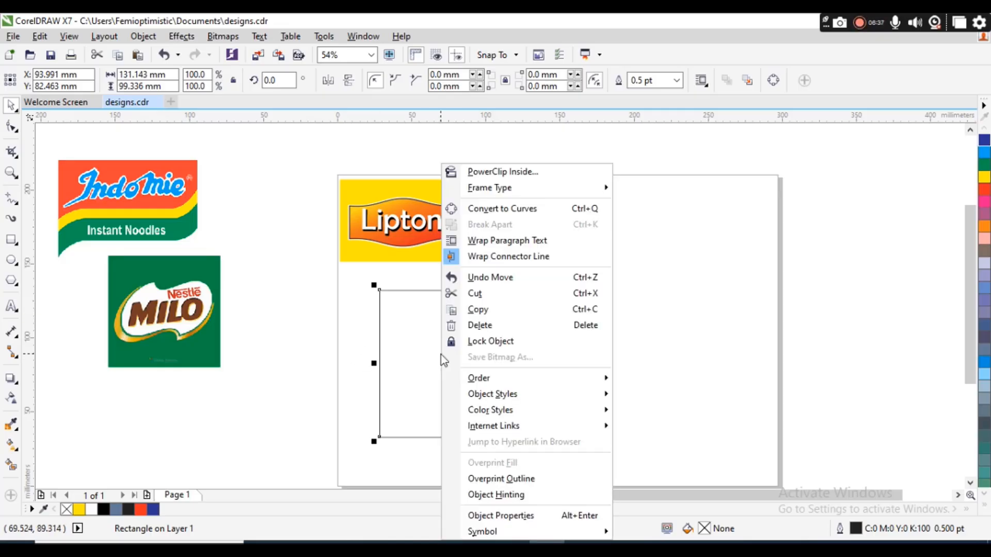
left_click(483, 208)
Convert the rectangle's bottom edge to a curve and raise its lower-right corner straight up, well above the lower-left corner
key("F10")
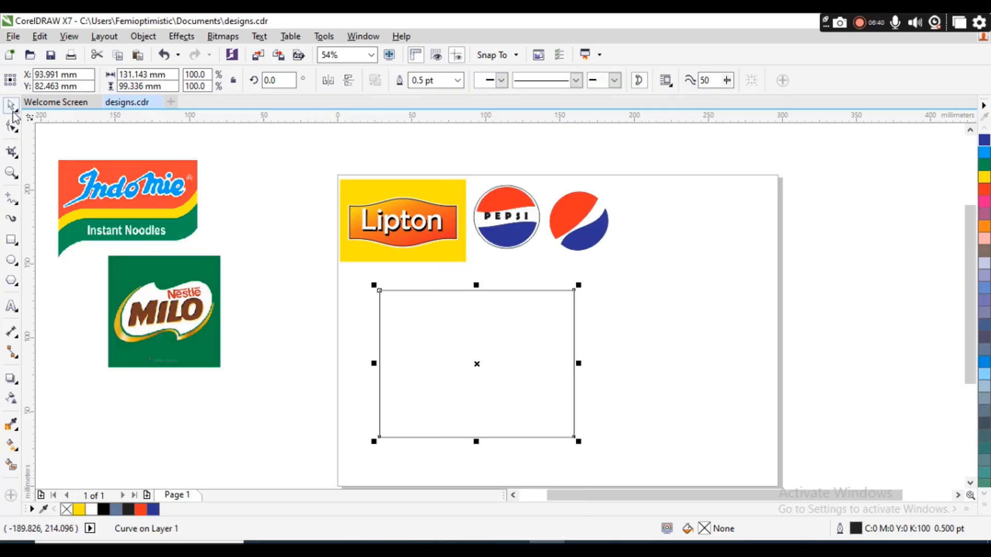
left_click_drag(378, 408, 397, 360)
key("ctrl+z")
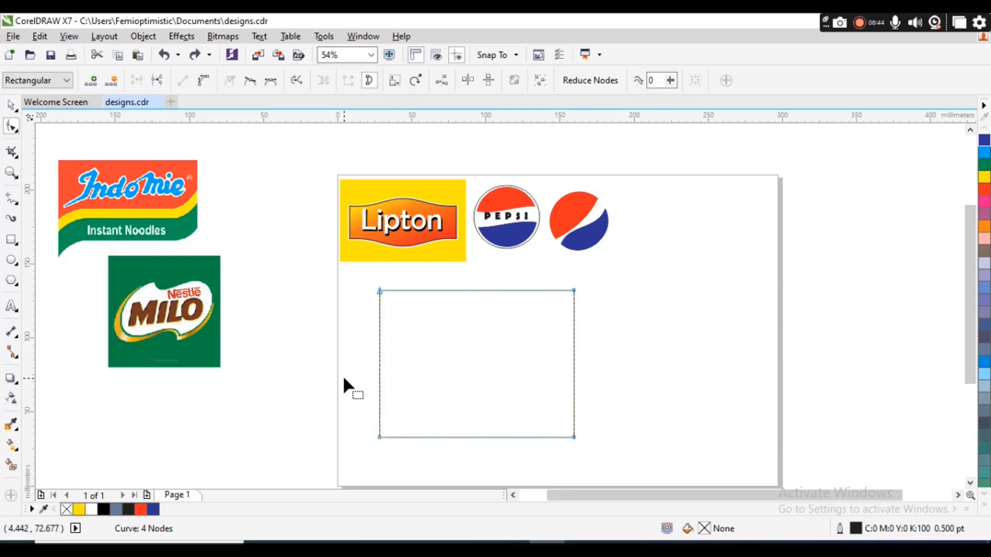
left_click_drag(342, 376, 625, 463)
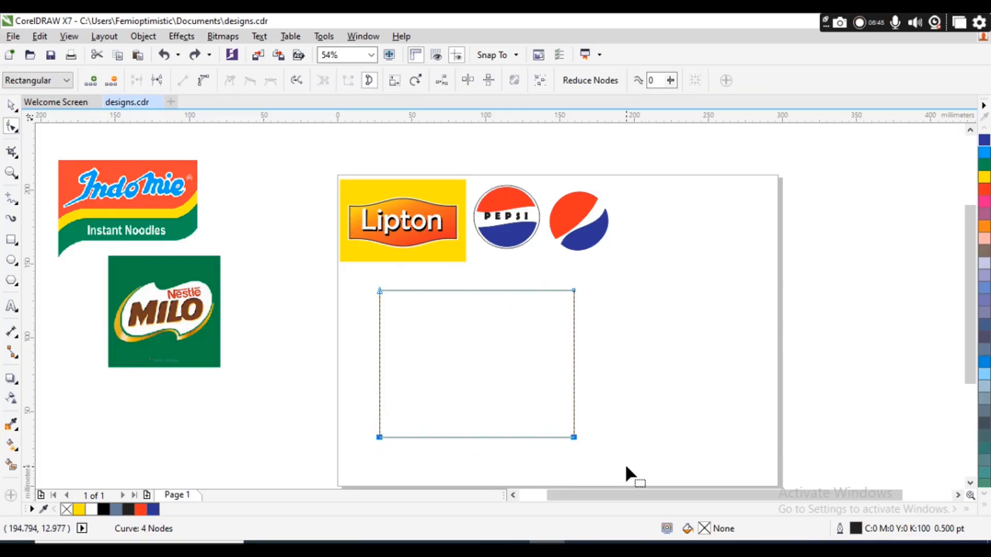
left_click(209, 83)
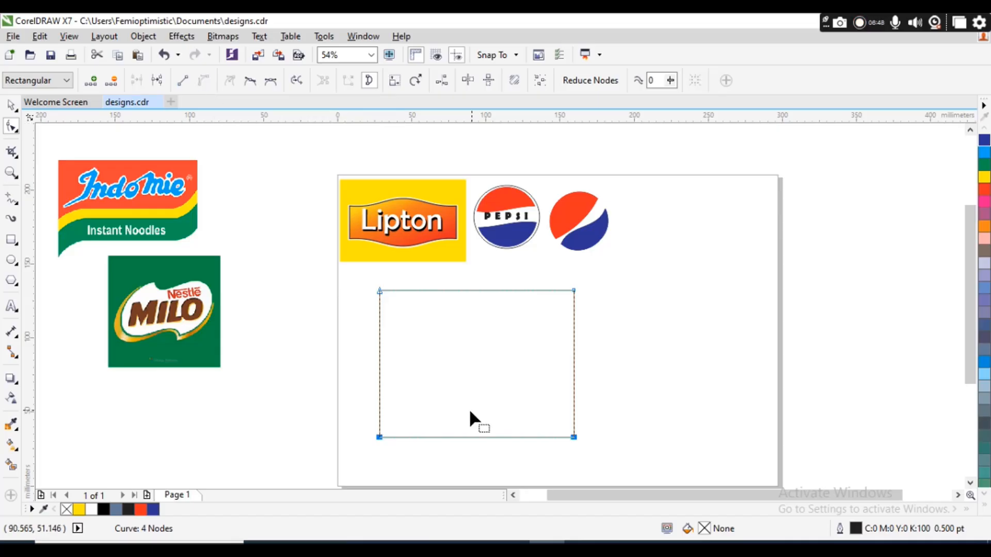
left_click(381, 437)
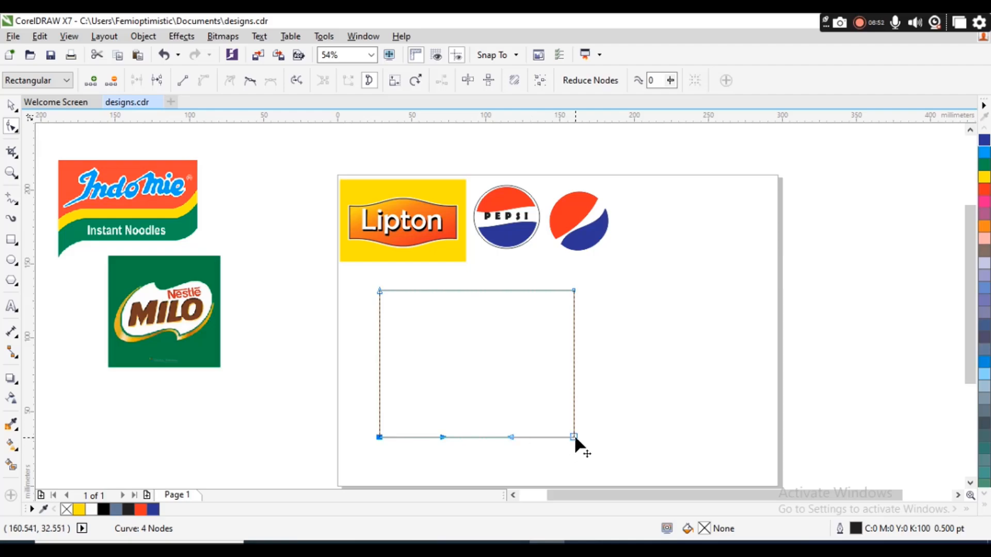
left_click_drag(573, 436, 574, 354)
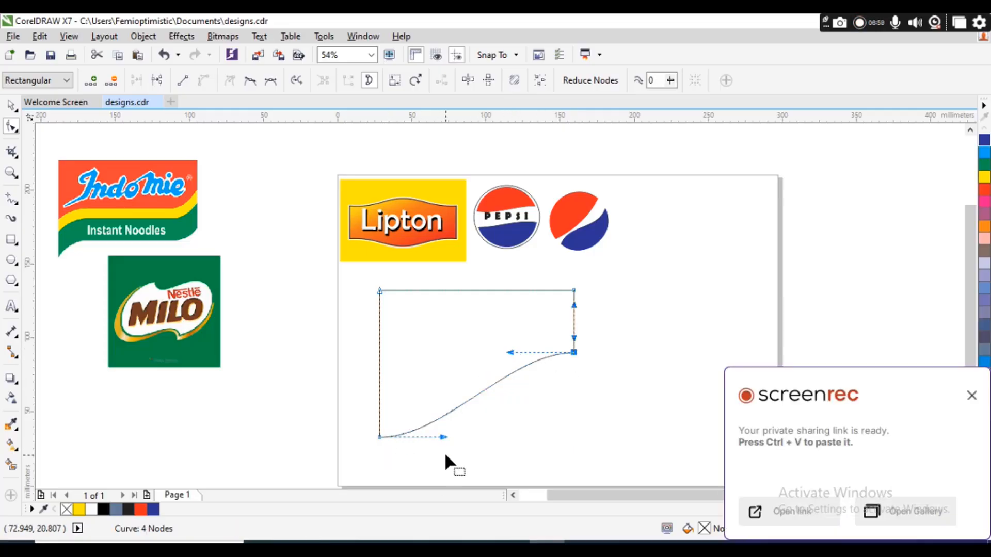
Bend the bottom edge into an S-wave, with the left handle pointing steeply up and the right handle steeply down
left_click_drag(443, 436, 383, 377)
left_click_drag(386, 380, 387, 382)
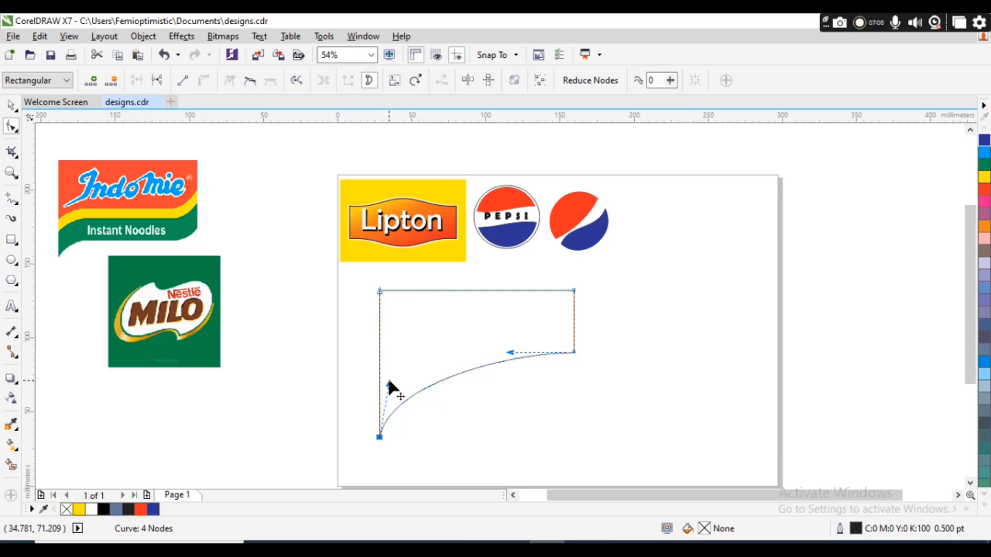
left_click_drag(512, 352, 567, 422)
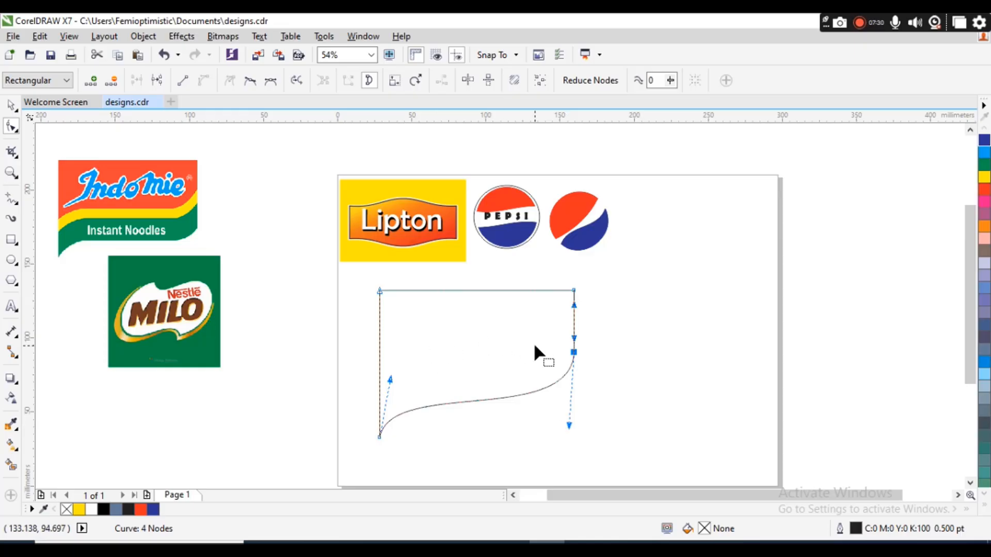
Make two copies of the wavy shape straight below it, the first about 11 mm down and the second about 25 mm further
key("space")
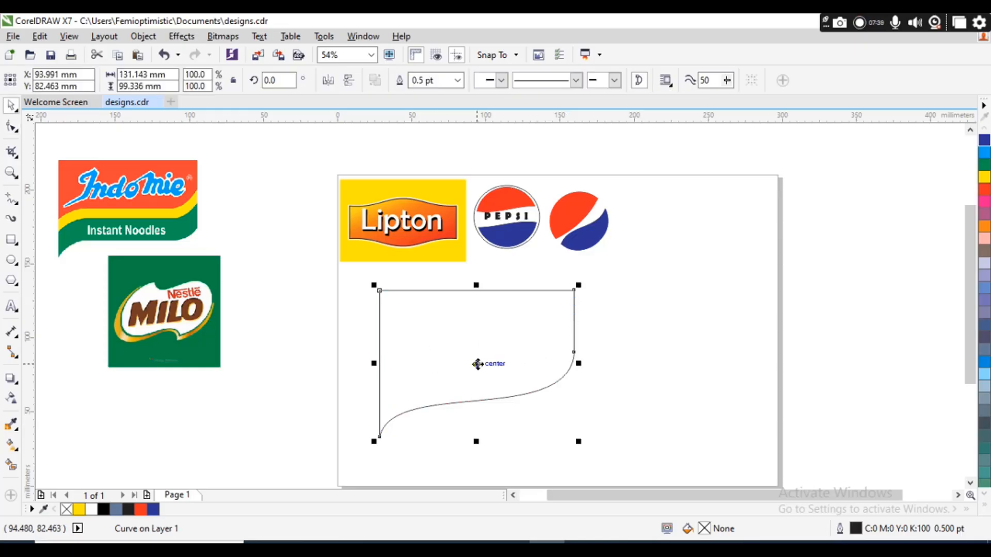
mouse_move(475, 365)
left_mouse_down()
mouse_move(482, 380)
mouse_move(474, 381)
left_mouse_up()
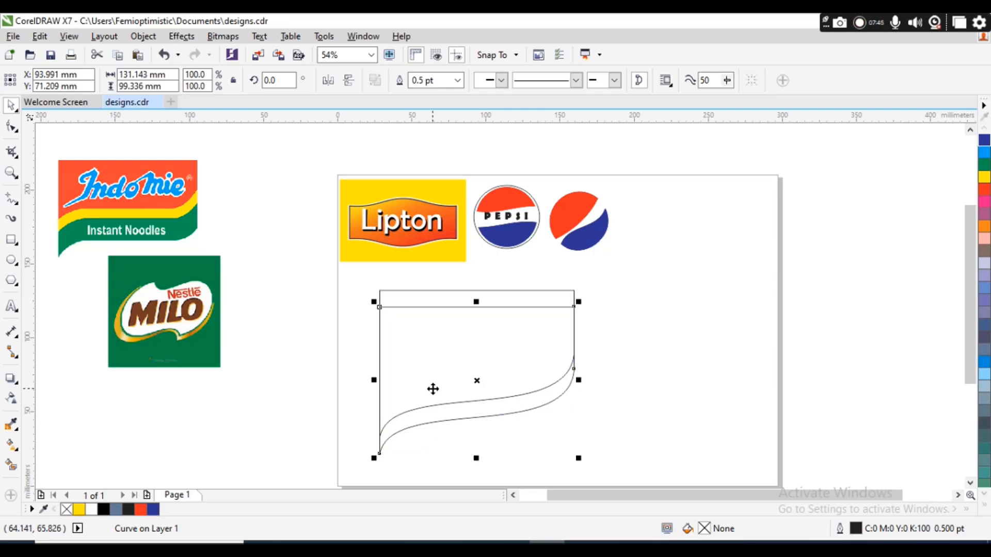
left_click_drag(479, 382, 479, 416)
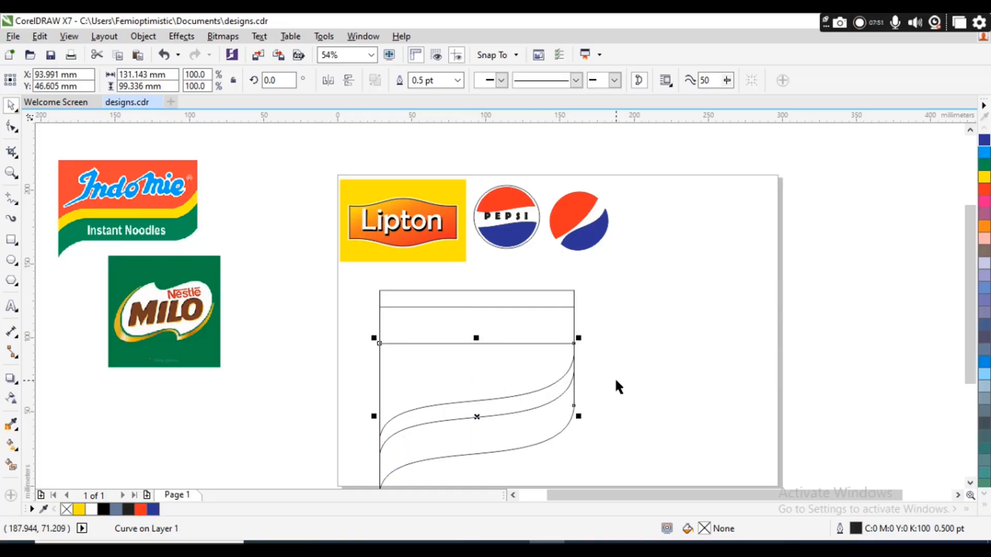
left_click(639, 344)
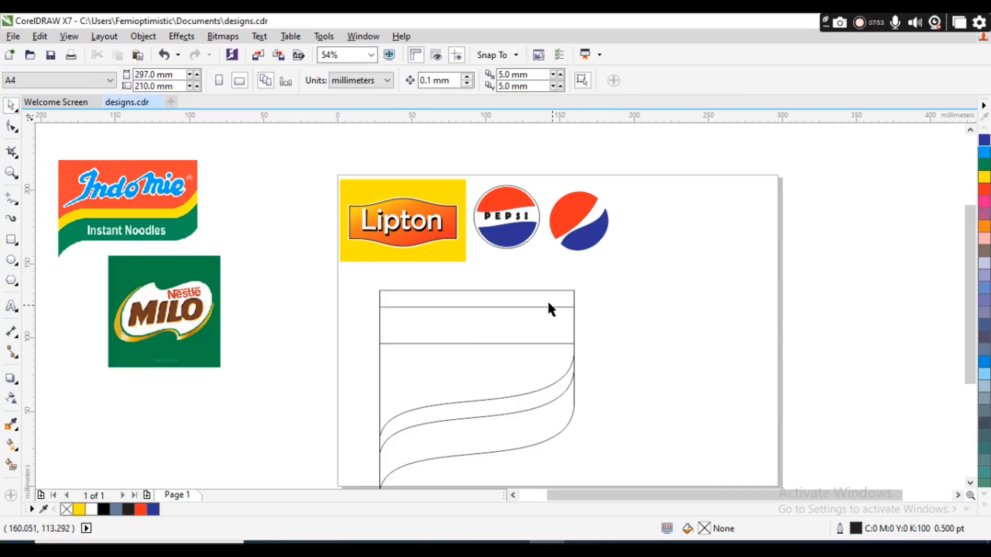
Fill the topmost wavy shape with red (M100 Y100) and give it a matching outline
left_click(537, 295)
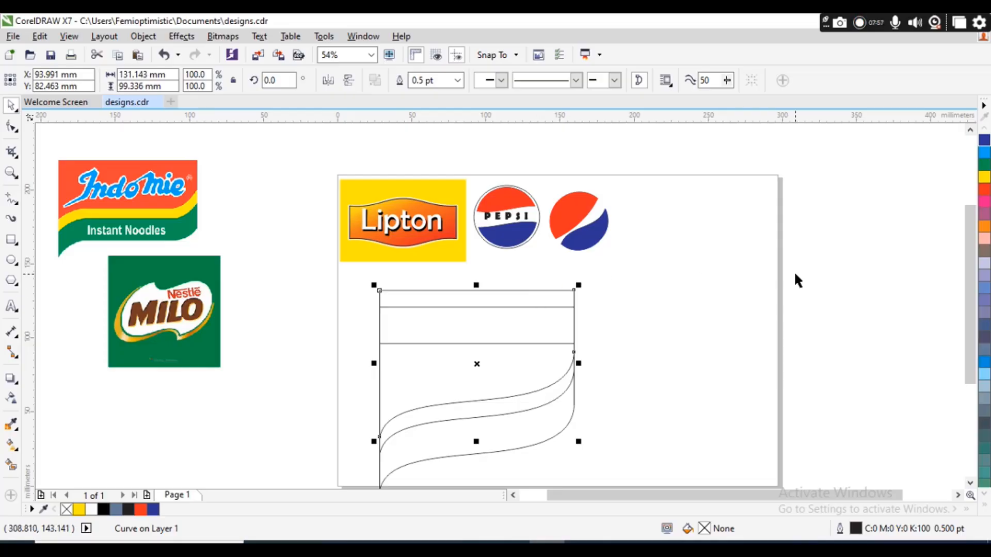
left_click(984, 196)
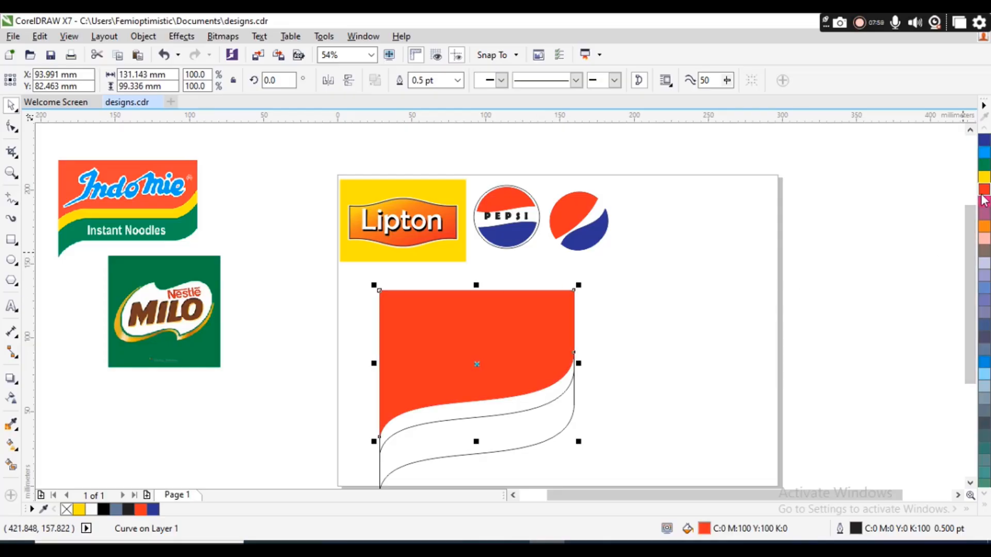
right_click(984, 196)
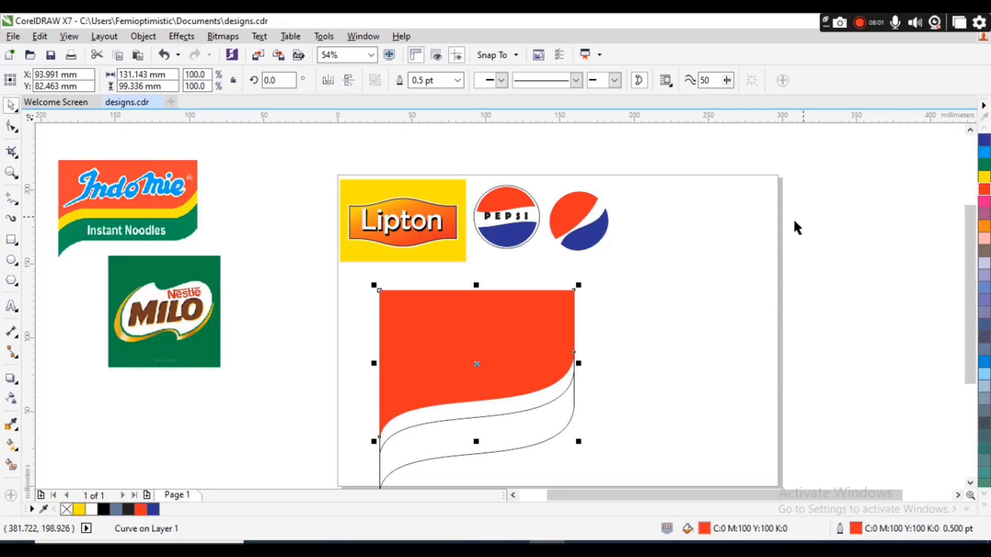
Send the lowest copy behind the middle one and colour the middle band yellow and the lowest band green, with matching outlines
left_click(540, 398)
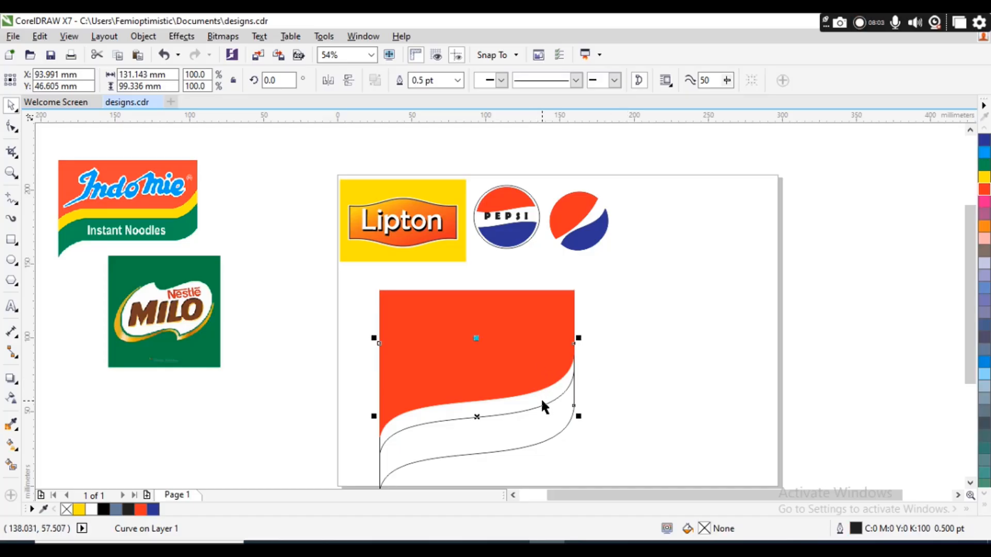
left_click(985, 179)
right_click(985, 179)
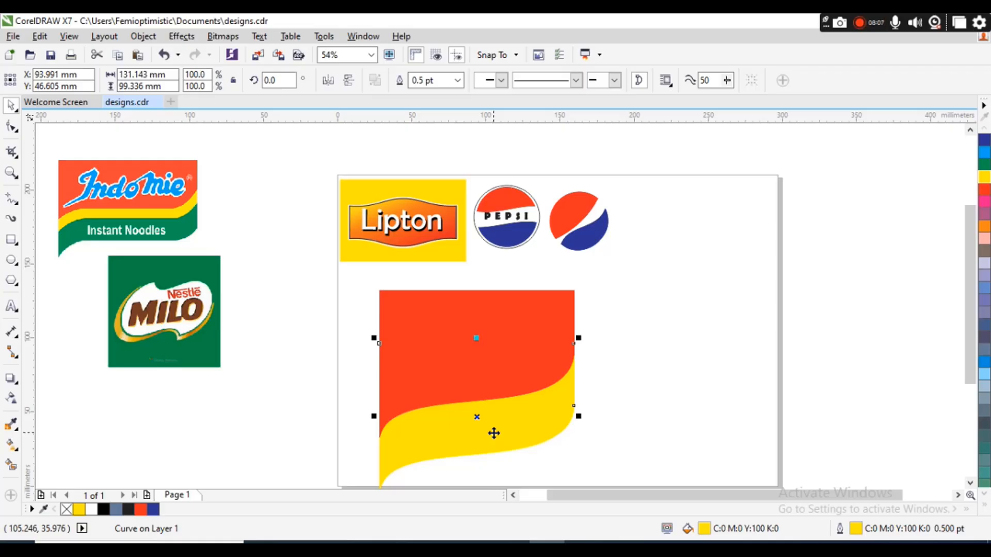
key("ctrl+z")
left_click(591, 406)
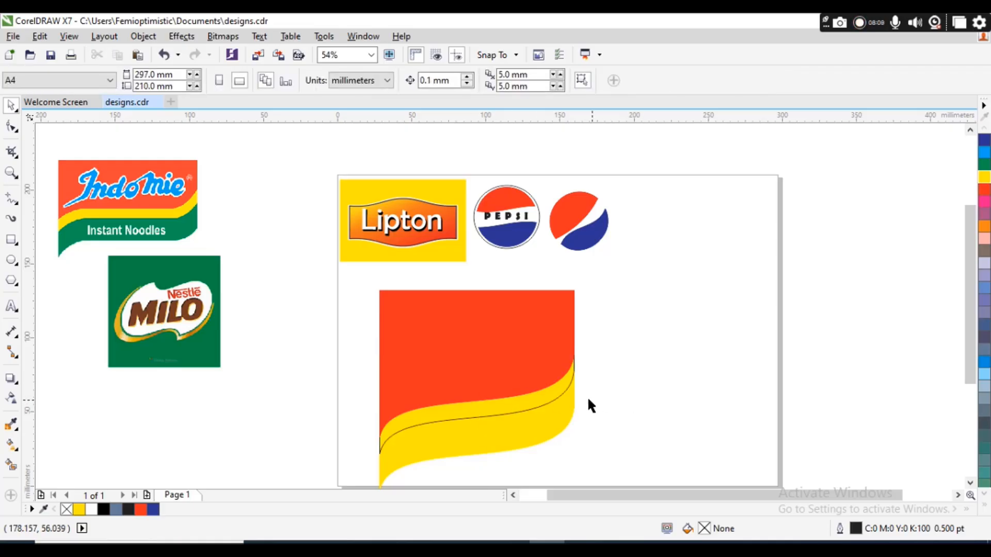
left_click(547, 389)
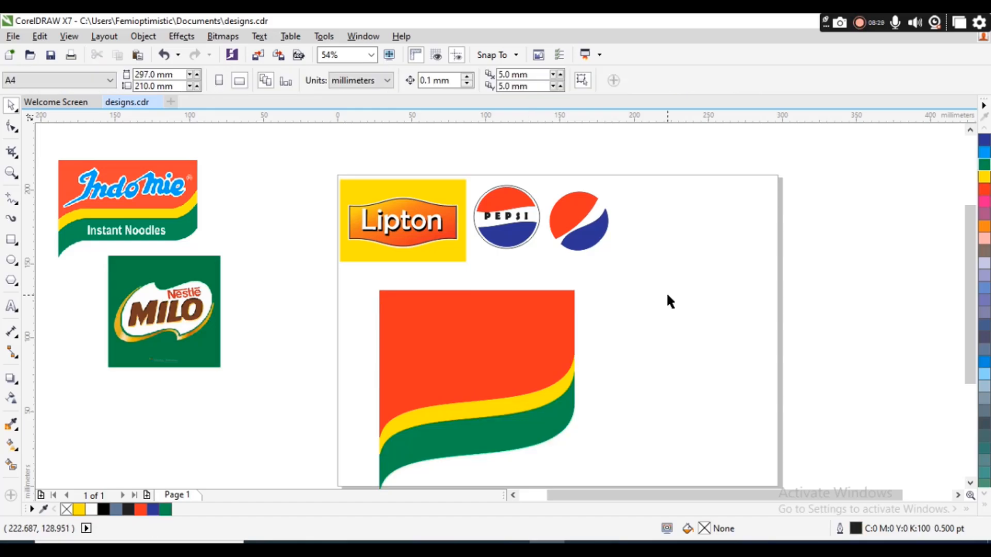
Lower the red shape's two top corner nodes together so the shape is about 88 mm high
left_click(459, 342)
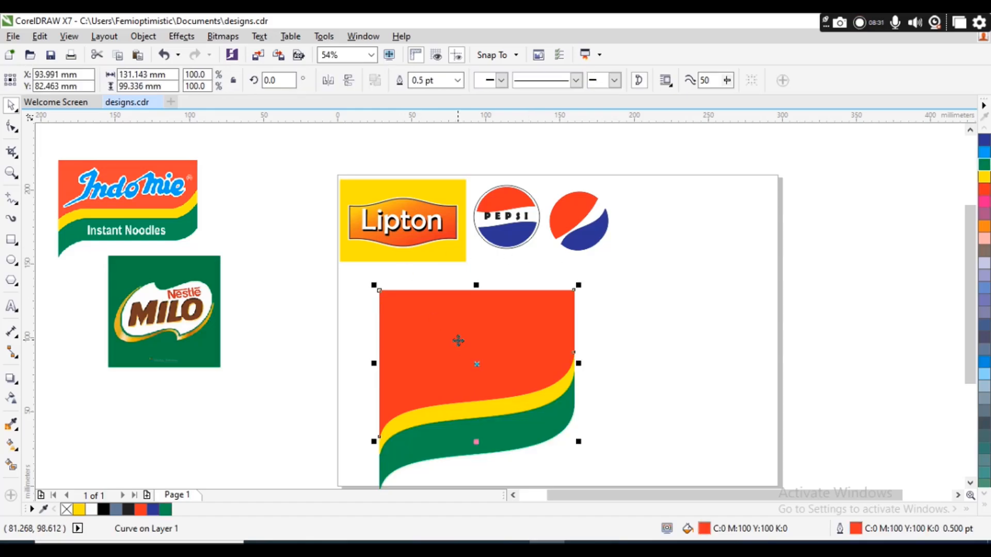
key("F10")
left_click_drag(365, 282, 574, 308)
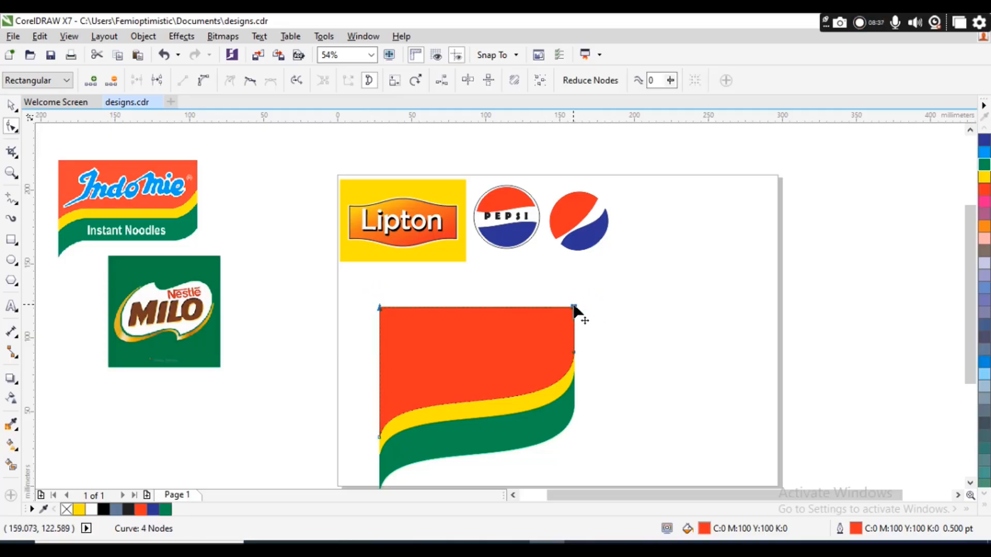
key("space")
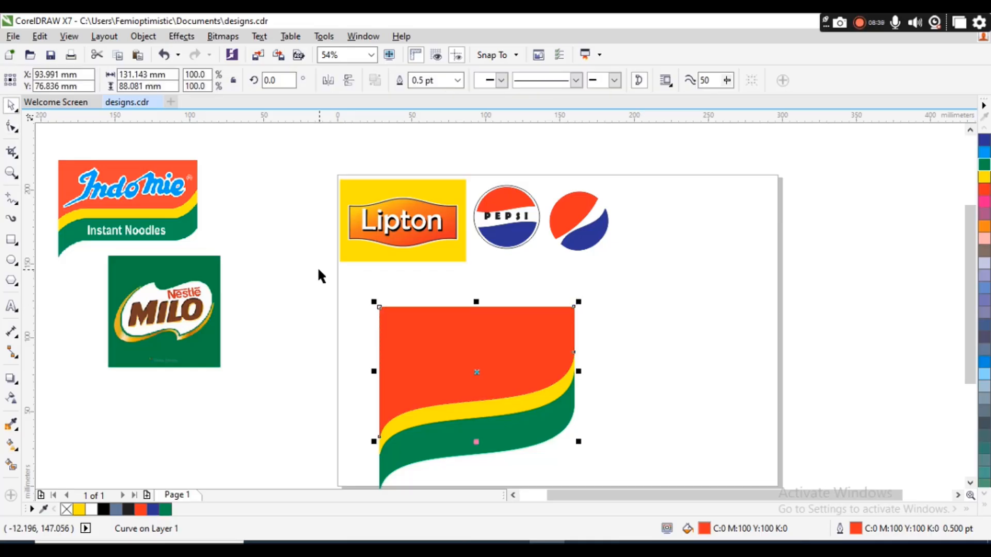
Group the three wavy shapes, shrink the group to about 100 mm high, stretch it wider and place it beneath the Lipton logo
left_click_drag(318, 270, 649, 423)
key("ctrl+g")
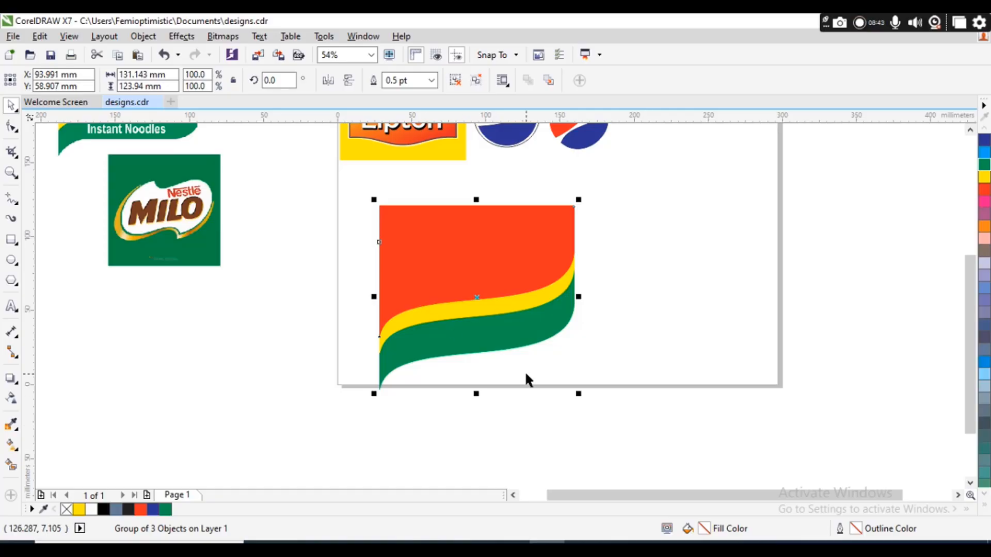
key("F4")
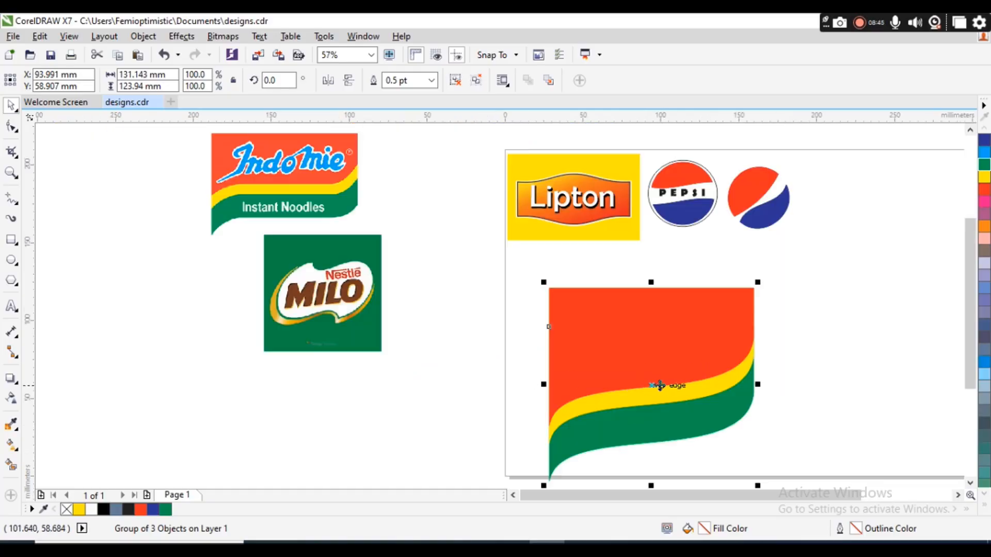
left_click_drag(653, 385, 641, 349)
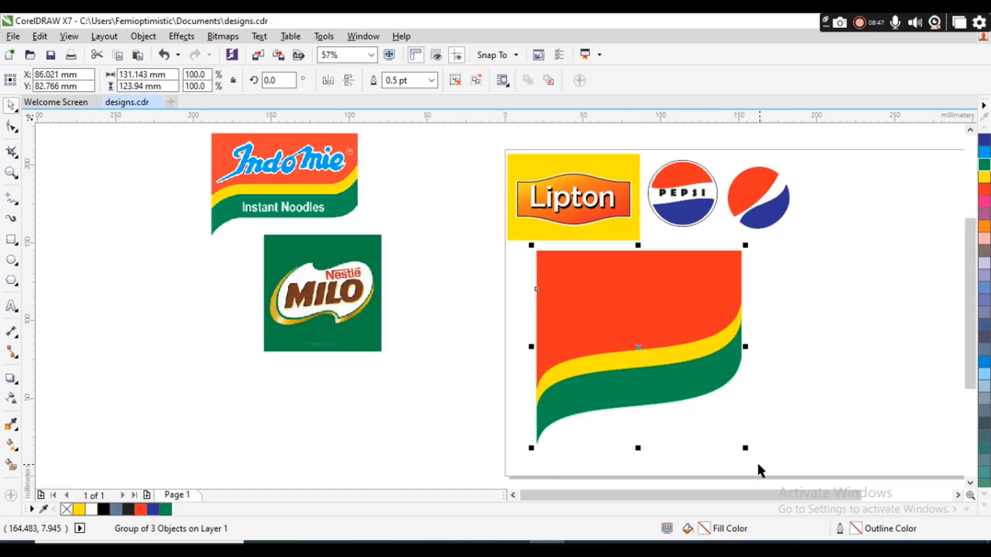
left_click_drag(742, 445, 706, 411)
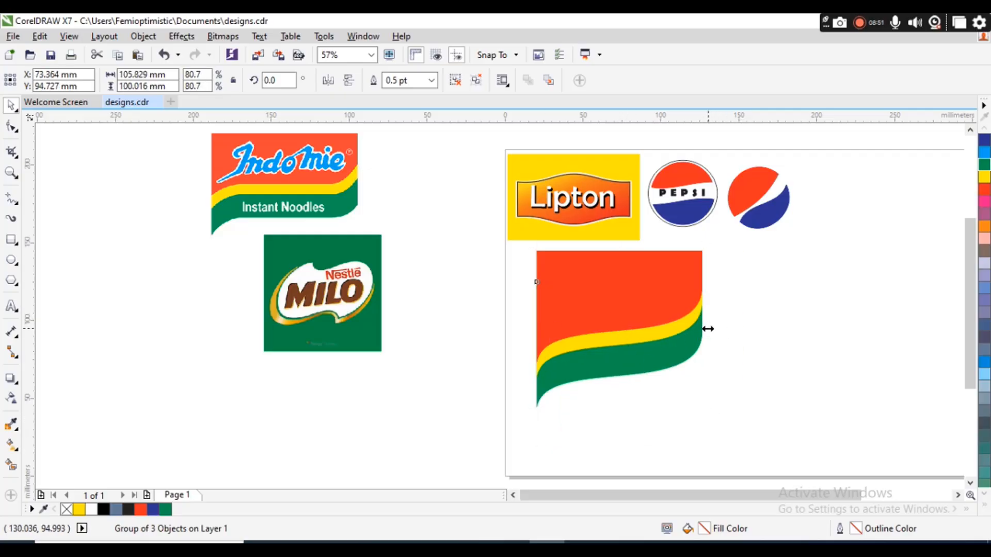
left_click_drag(706, 327, 735, 328)
mouse_move(634, 330)
left_mouse_down()
mouse_move(621, 321)
mouse_move(616, 335)
left_mouse_up()
Add the two-line text "Indomie" and "Instant Noodles" in 24 pt Arial beside the Milo reference and break it into separate lines
key("F8")
left_click(91, 313)
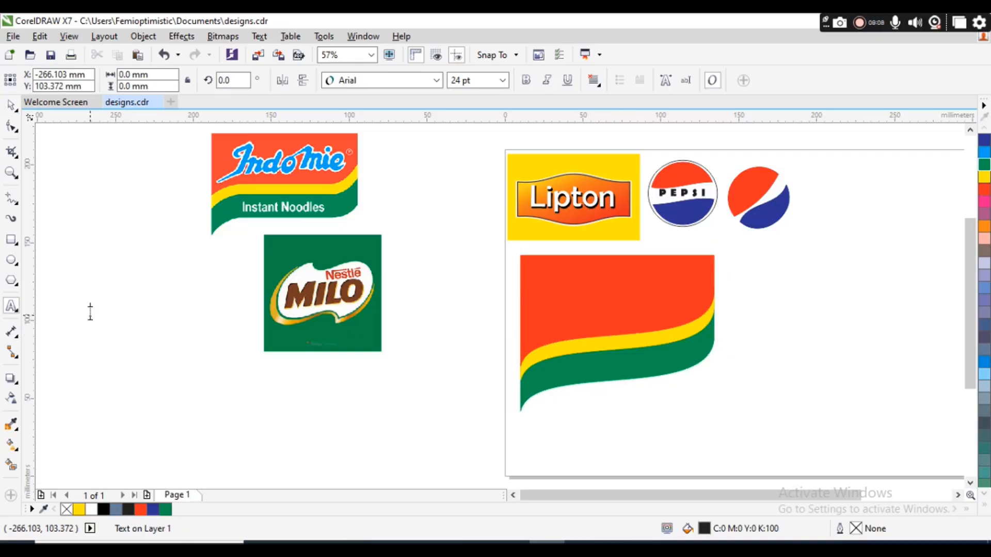
type("In")
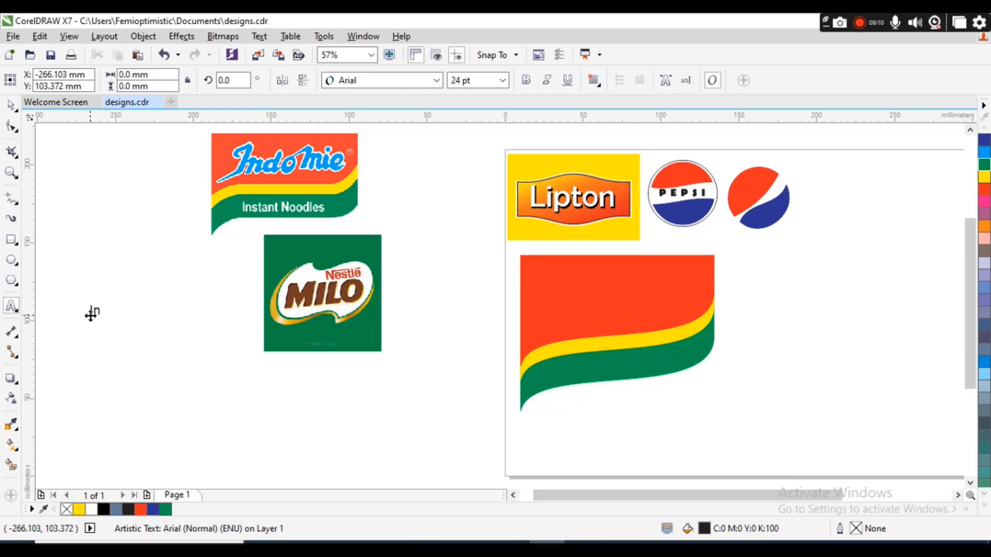
type("domie")
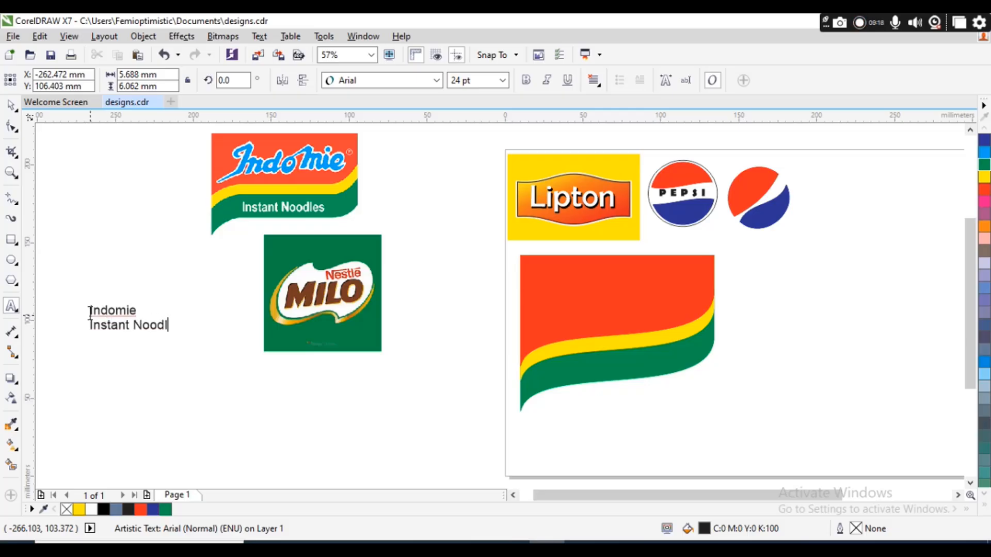
key("ctrl+space")
key("ctrl+k")
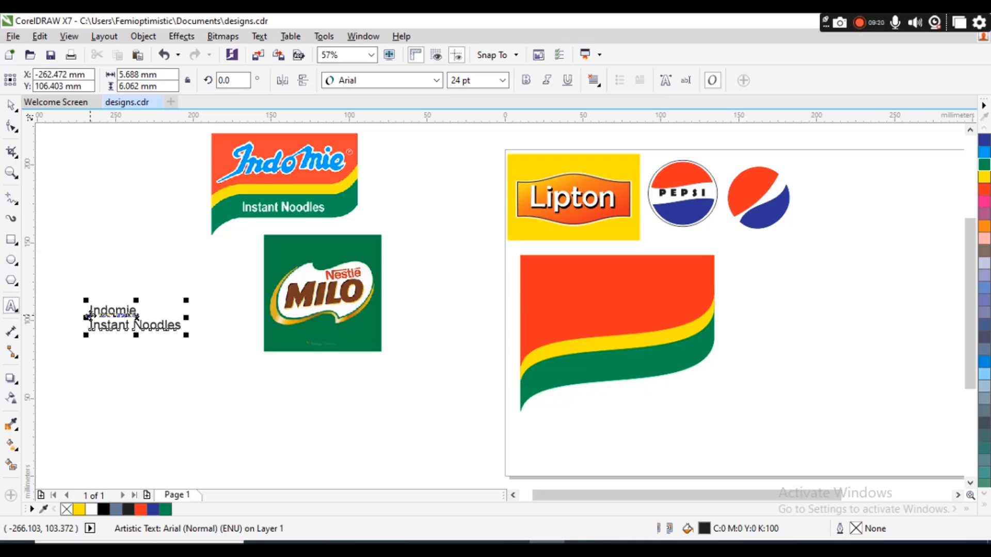
Move the "Indomie" text onto the red area, enlarge it to about 90 × 19 mm and centre it there
left_click(108, 312)
left_click_drag(107, 312, 675, 325)
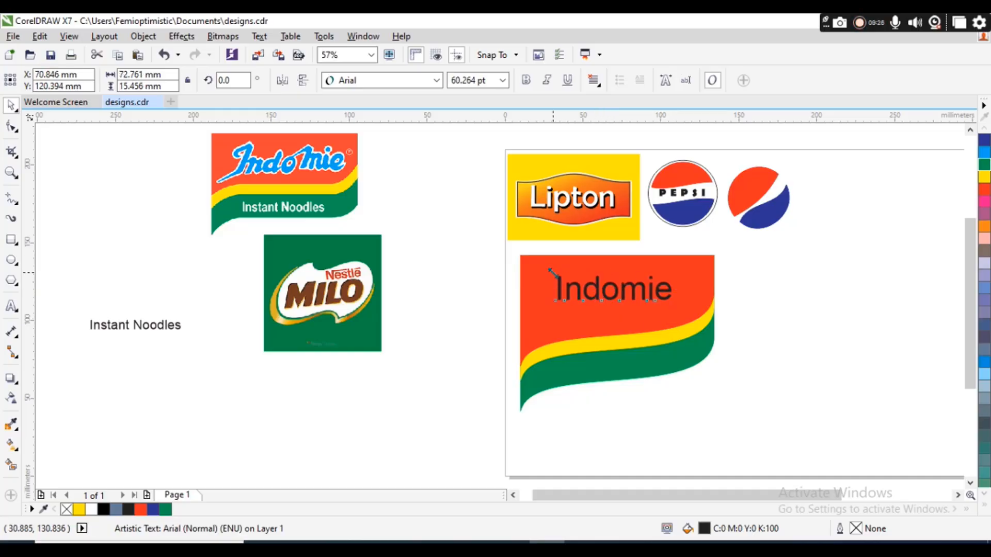
left_click_drag(553, 273, 525, 268)
left_click_drag(603, 286, 608, 300)
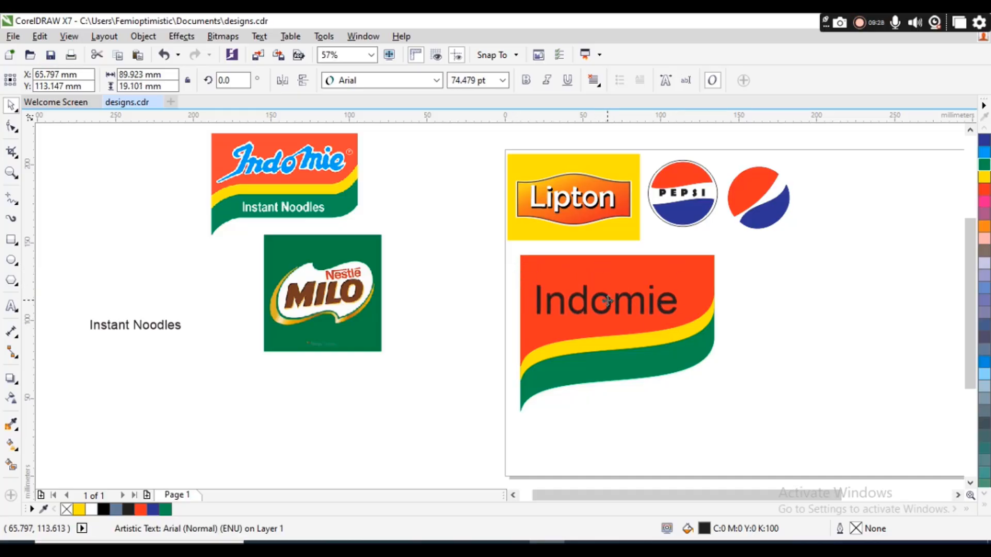
Set the "Indomie" text in Brush Script MT and enlarge it to about 103 × 27 mm
left_click(437, 80)
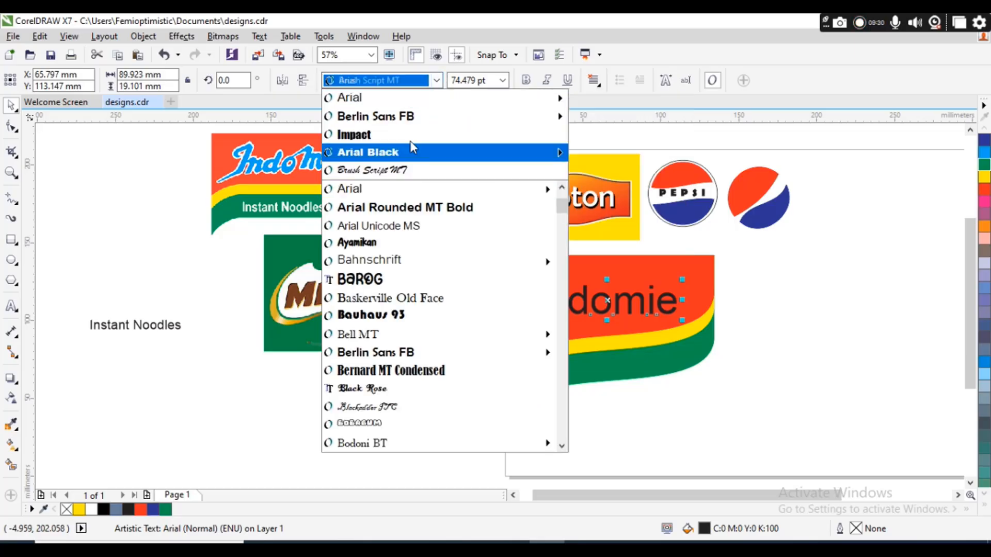
left_click(413, 170)
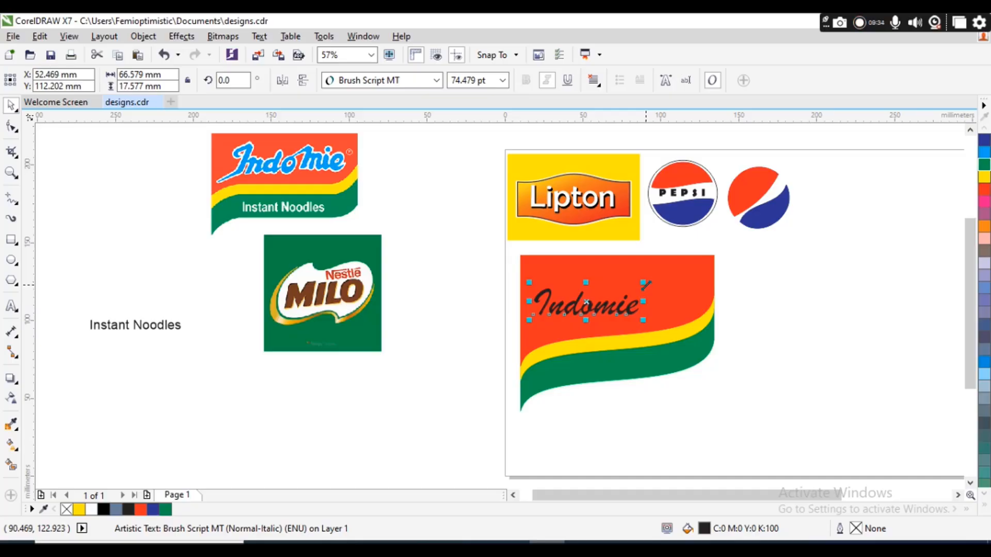
left_click_drag(646, 284, 703, 264)
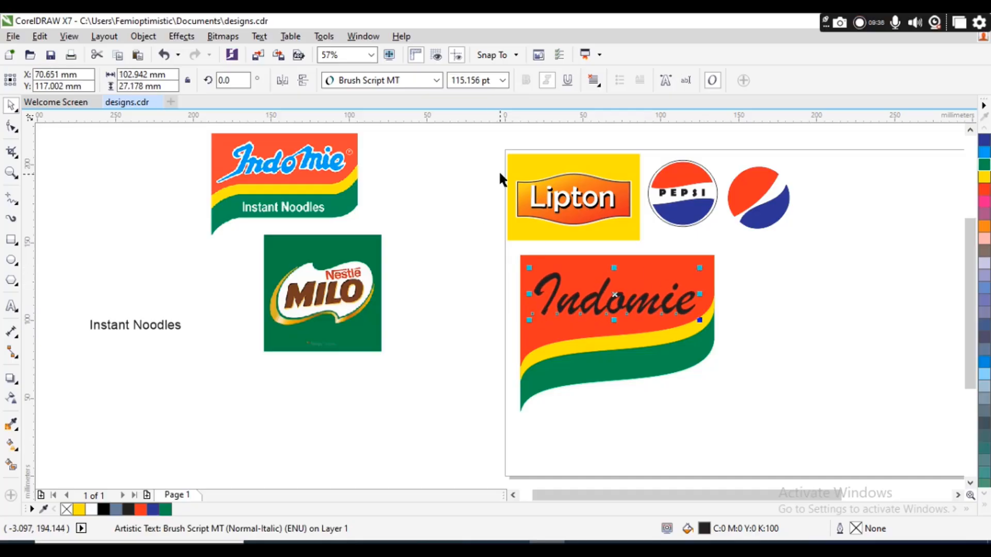
Change the "Indomie" text's font to Freehand521 BT and shrink it to about 107 × 25 mm so it fits within the red area
left_click(437, 80)
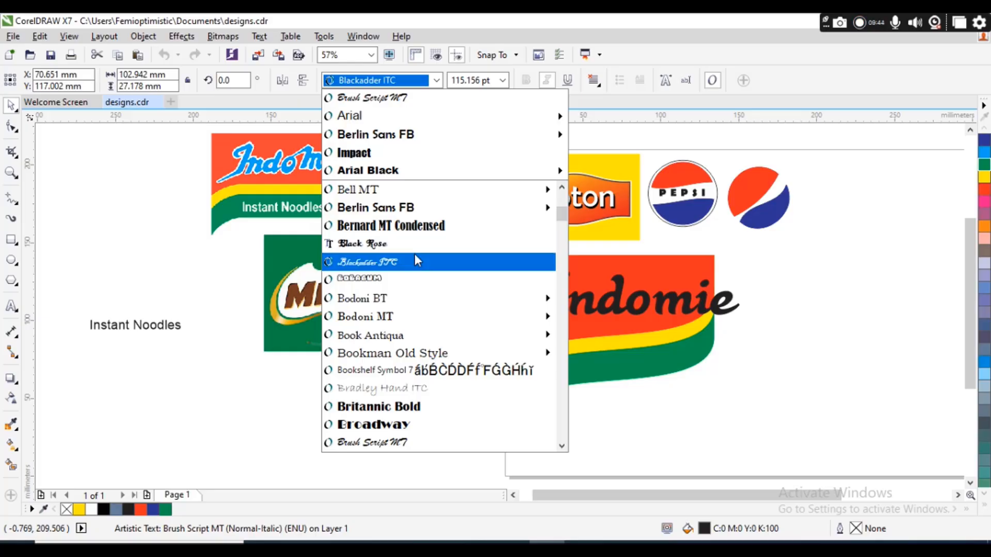
mouse_move(420, 343)
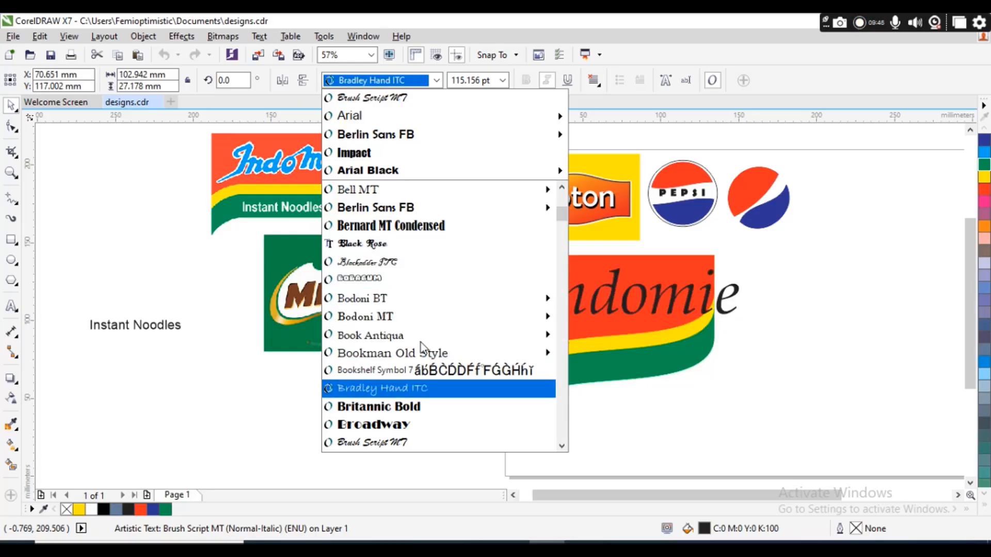
left_click(561, 446)
left_click(562, 446)
left_click(562, 446)
left_click(561, 446)
left_click(561, 446)
left_click(562, 446)
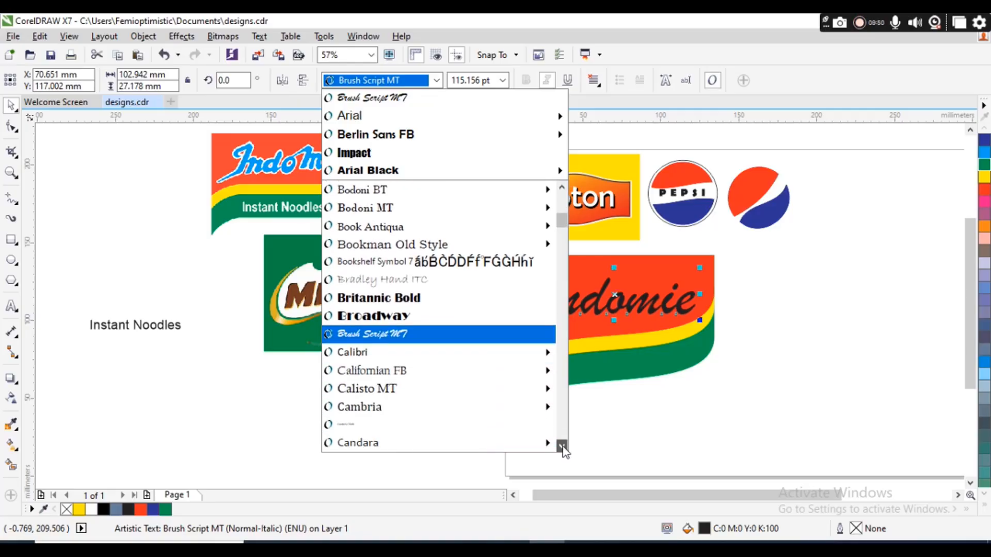
left_click(562, 446)
left_click(562, 446)
left_click(562, 446)
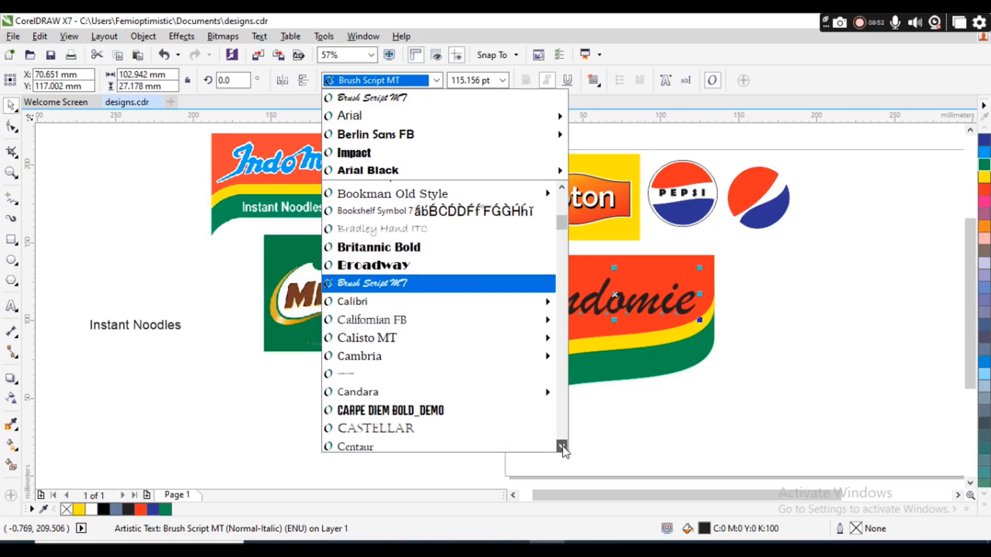
left_click(562, 446)
left_click(561, 446)
left_click(562, 446)
left_click(562, 446)
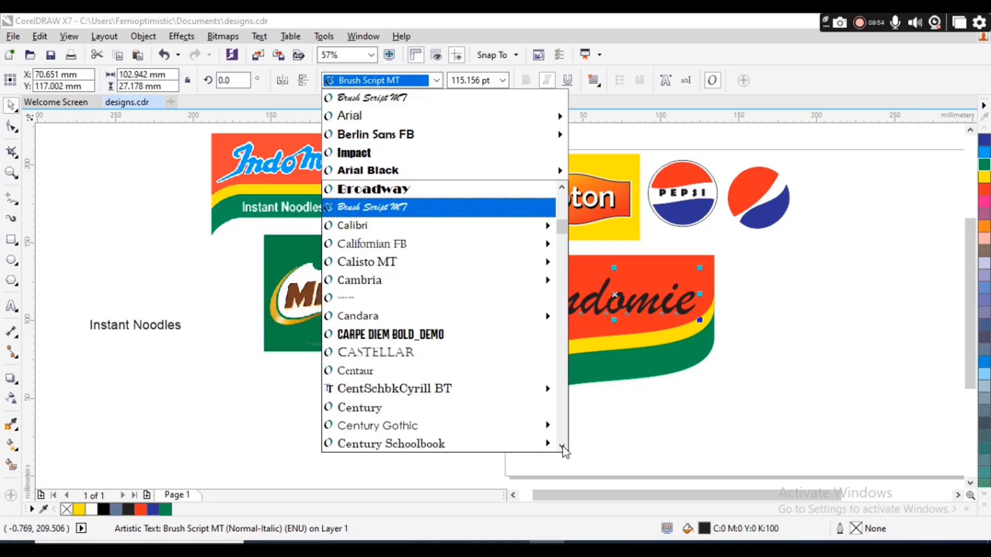
left_click(562, 446)
left_click(561, 446)
left_click(561, 446)
left_click(561, 446)
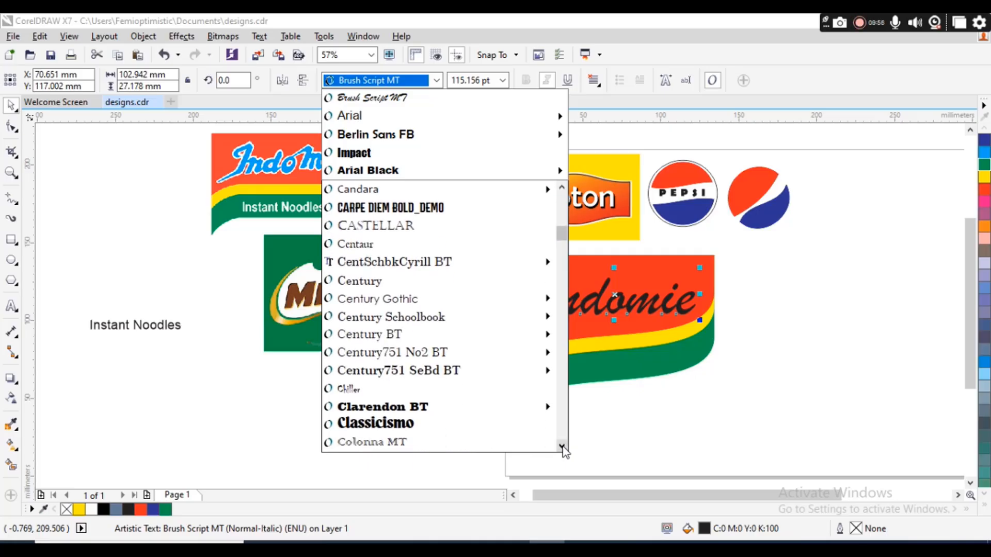
left_click(563, 447)
left_click(563, 447)
left_click(563, 447)
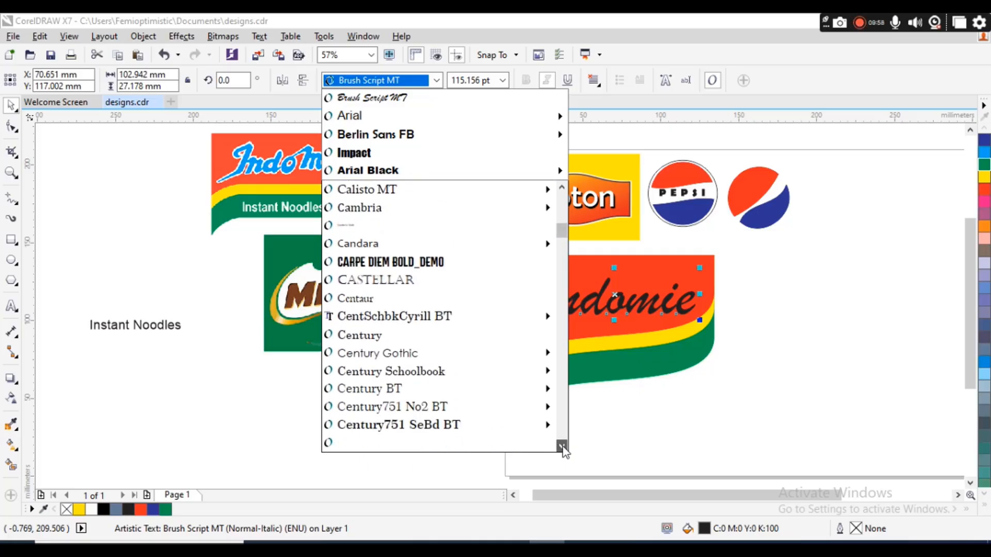
left_click(562, 447)
left_click(563, 447)
left_click(562, 447)
left_click(563, 447)
left_click(563, 447)
left_click(562, 447)
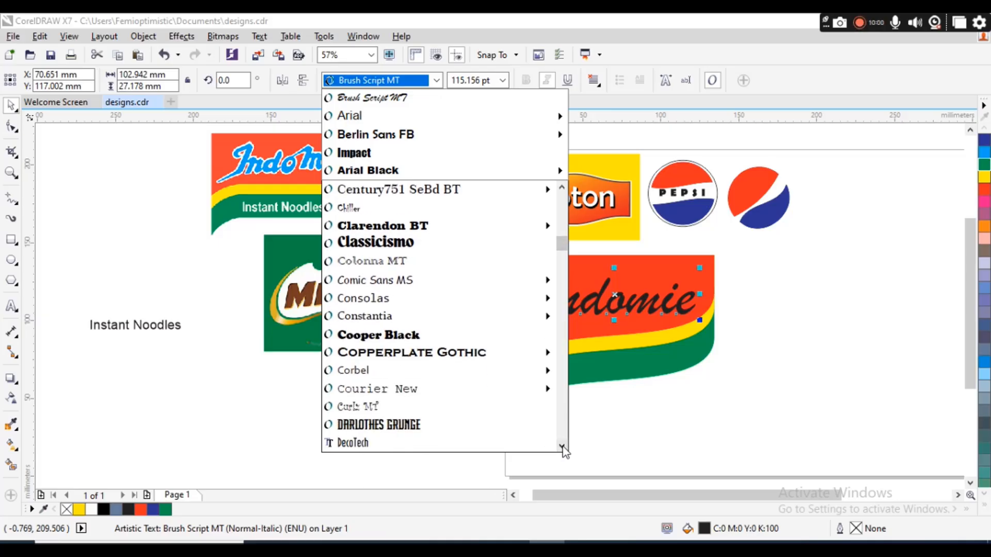
left_click(561, 446)
left_click(562, 446)
left_click(562, 446)
left_click(561, 446)
left_click(562, 446)
left_click(562, 446)
left_click(562, 446)
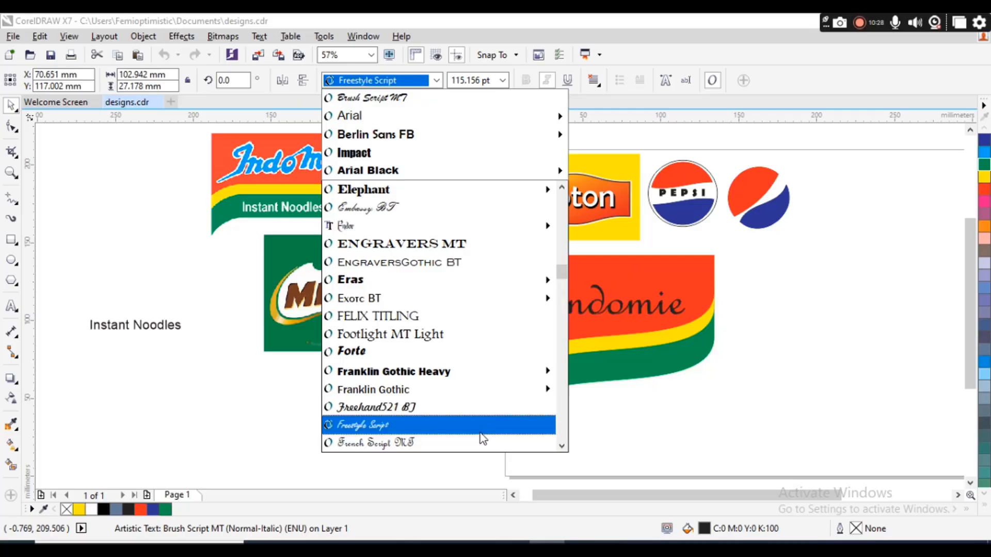
left_click(477, 408)
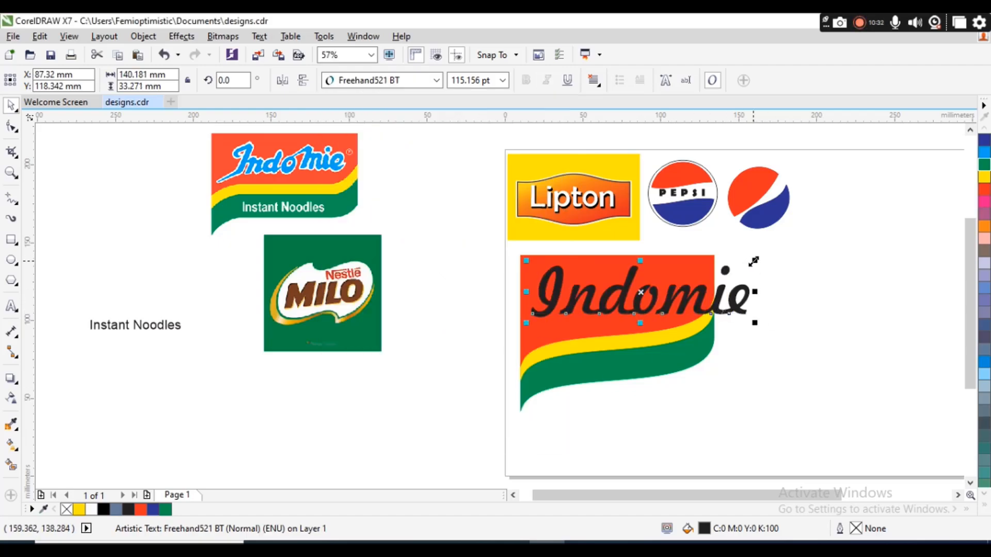
left_click_drag(748, 259, 701, 265)
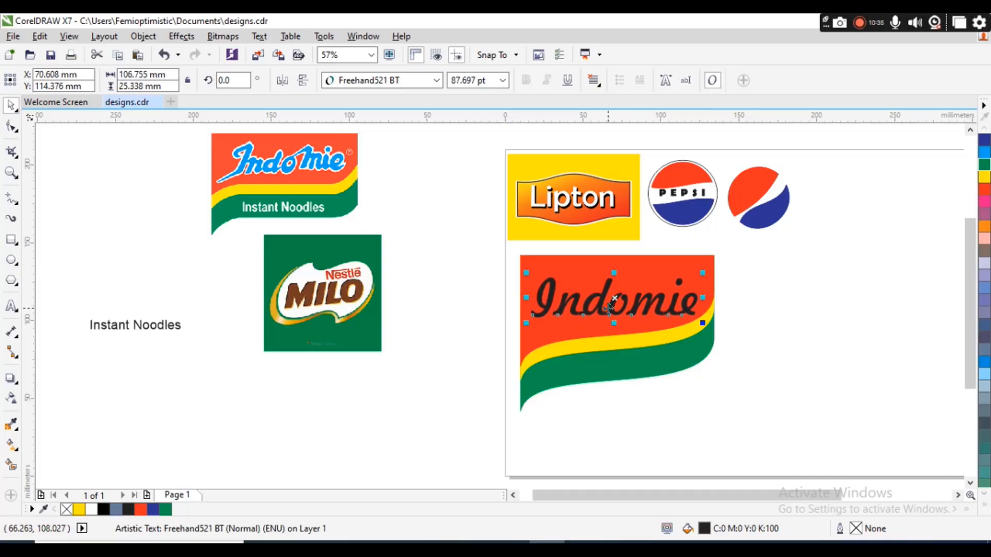
Try to centre the "Indomie" text vertically on the wavy shape group, and undo the alignment
left_click(662, 264, "shift")
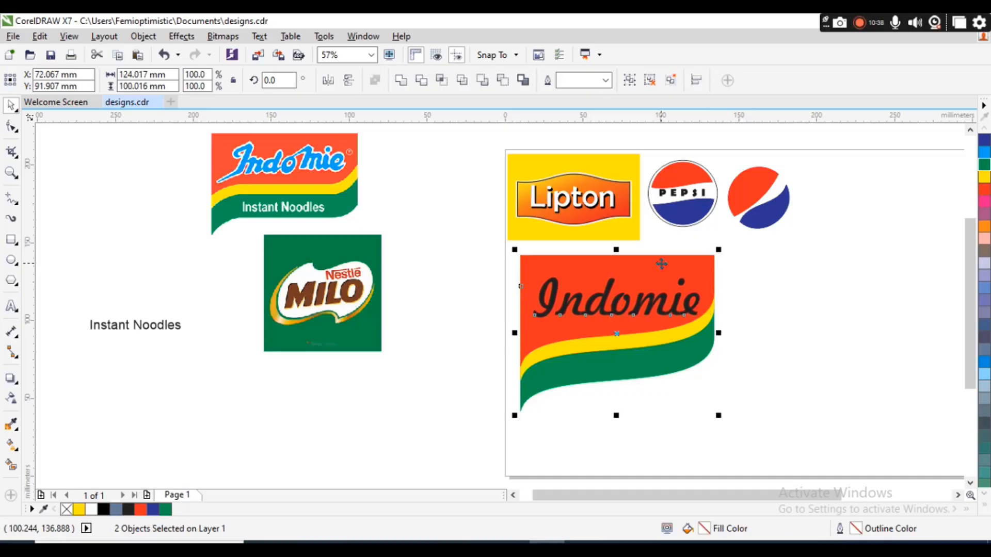
key("e")
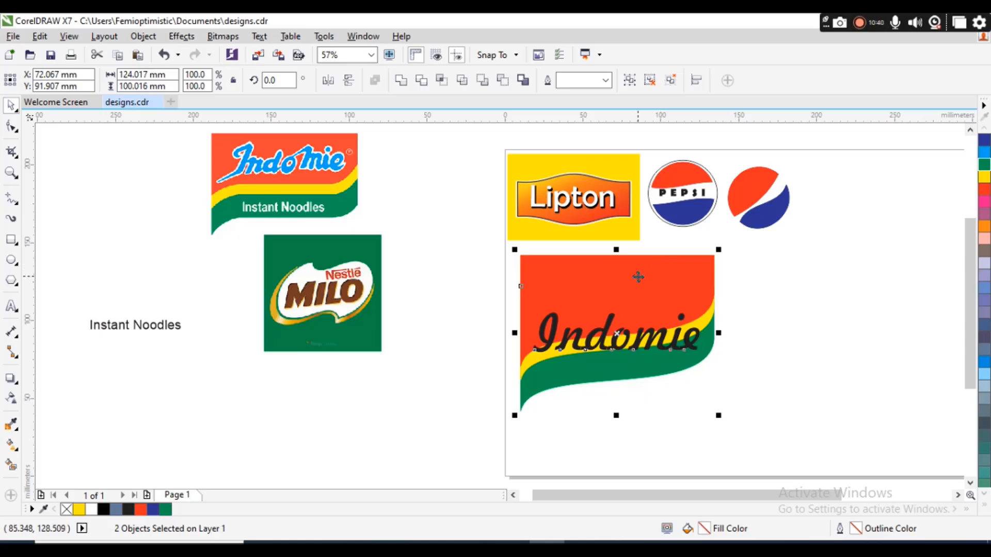
key("ctrl+z")
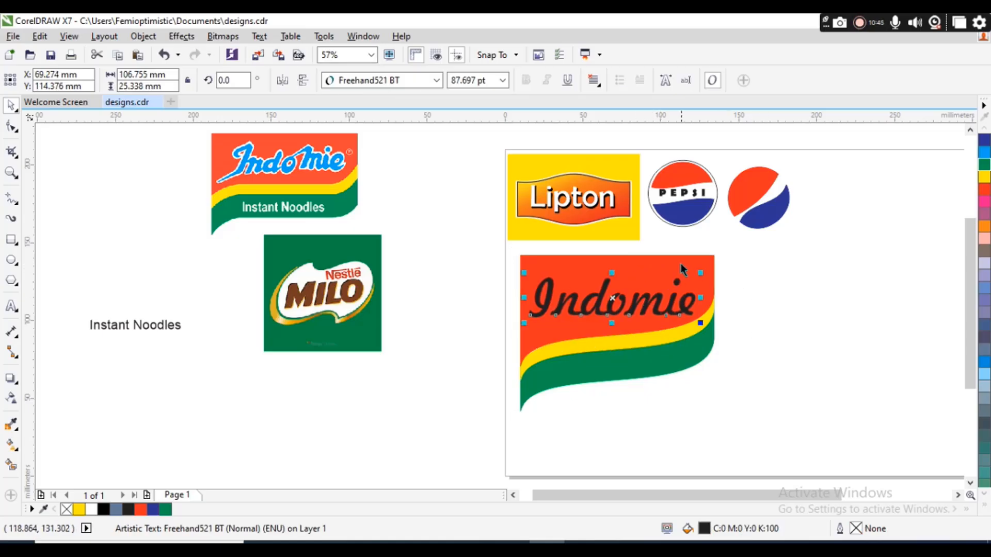
Fill the "Indomie" text with cyan (C100 M0 Y0 K0) and give it a white outline
left_click(984, 152)
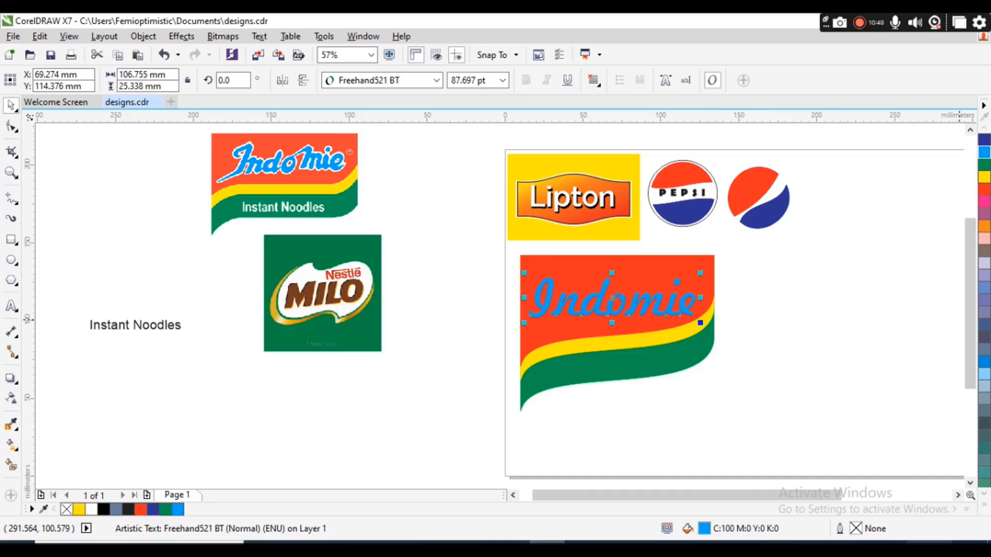
left_click(985, 510)
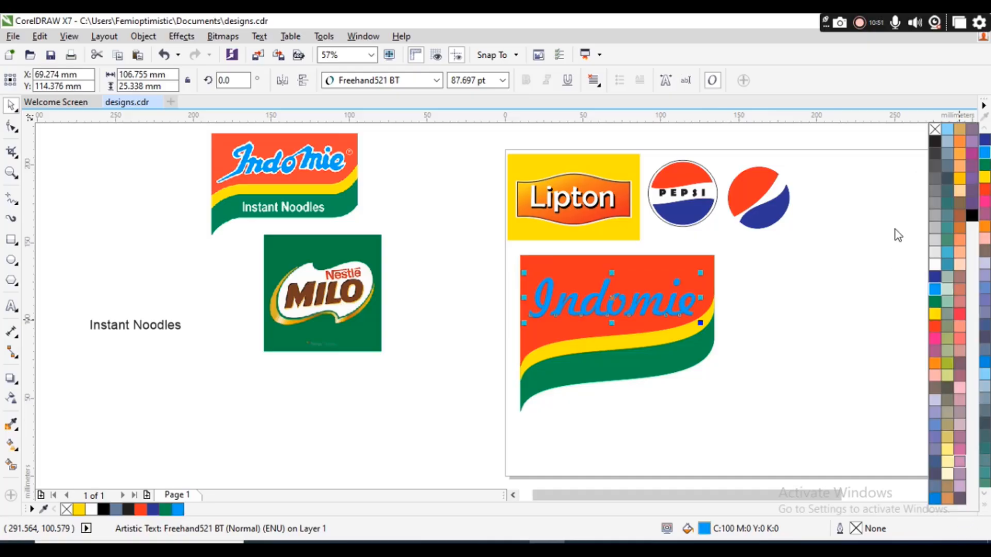
right_click(933, 265)
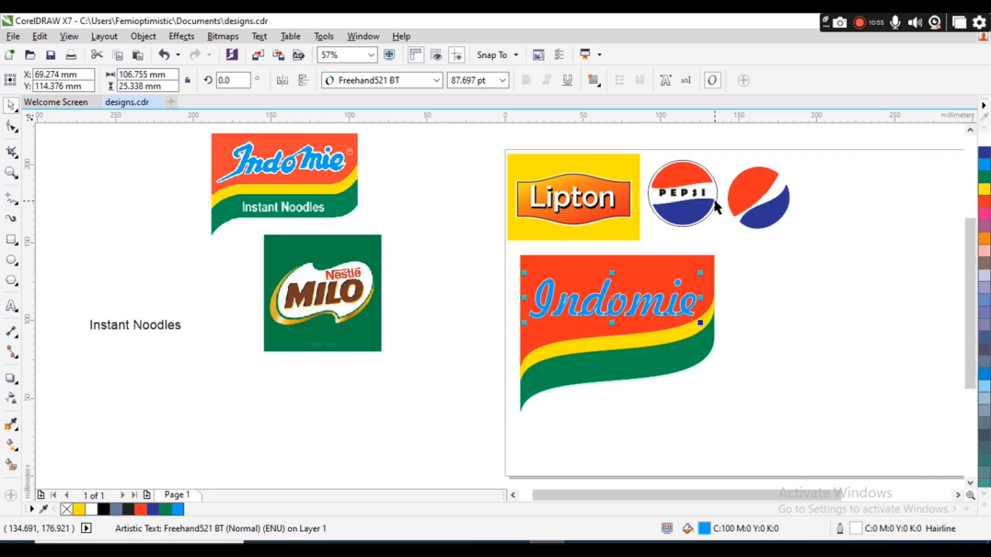
Set the "Indomie" text's outline to 16 pt with round corners, placed behind the fill and scaling with the object
double_click(859, 530)
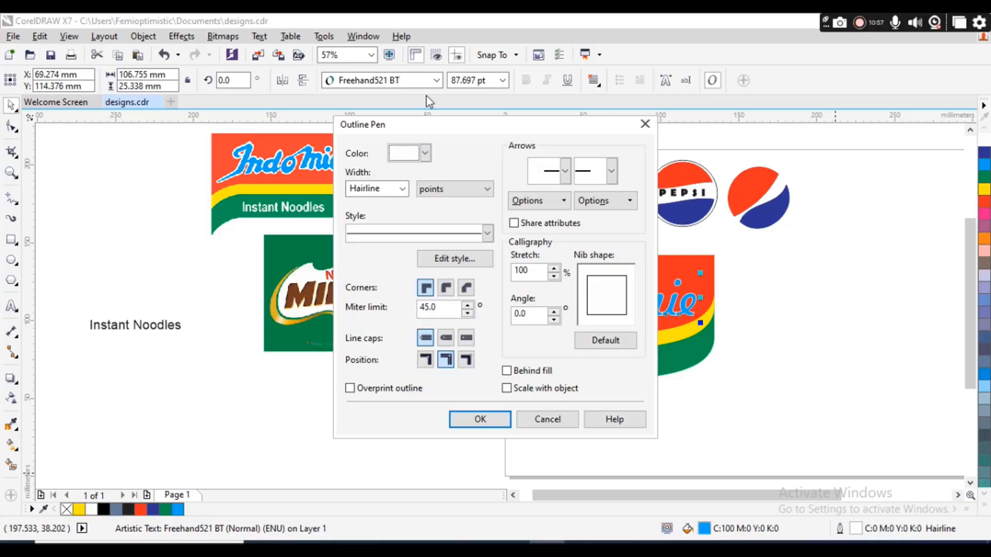
left_click(402, 189)
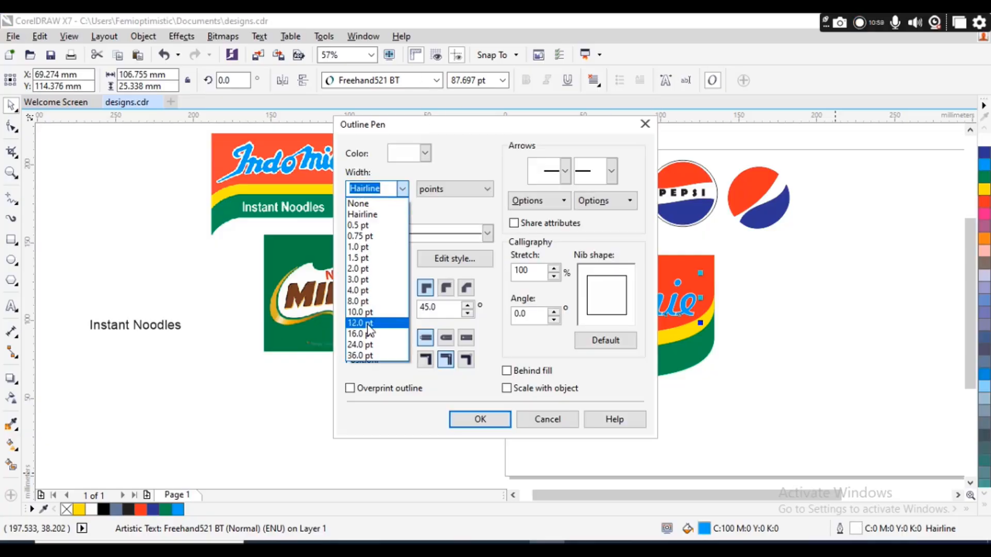
left_click(369, 334)
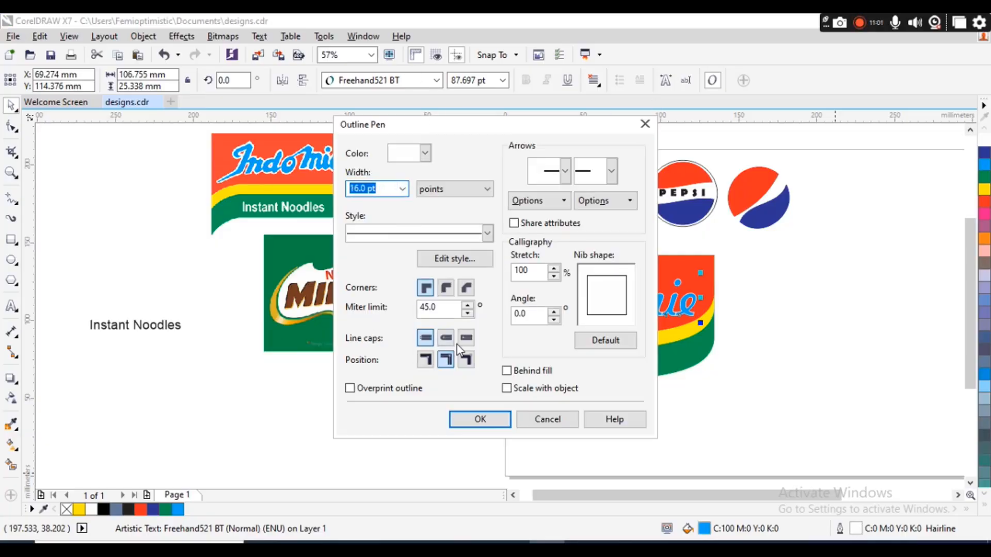
left_click(507, 370)
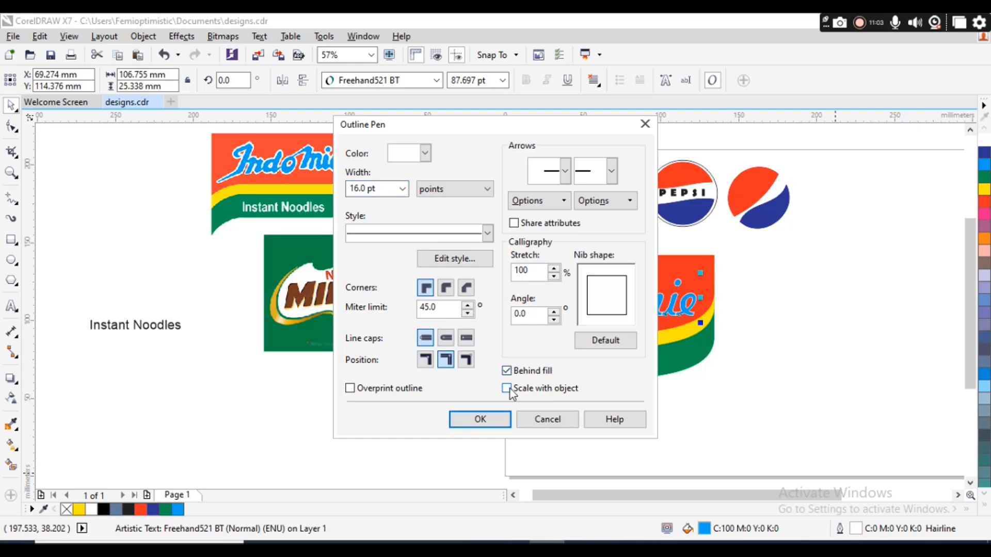
left_click(446, 288)
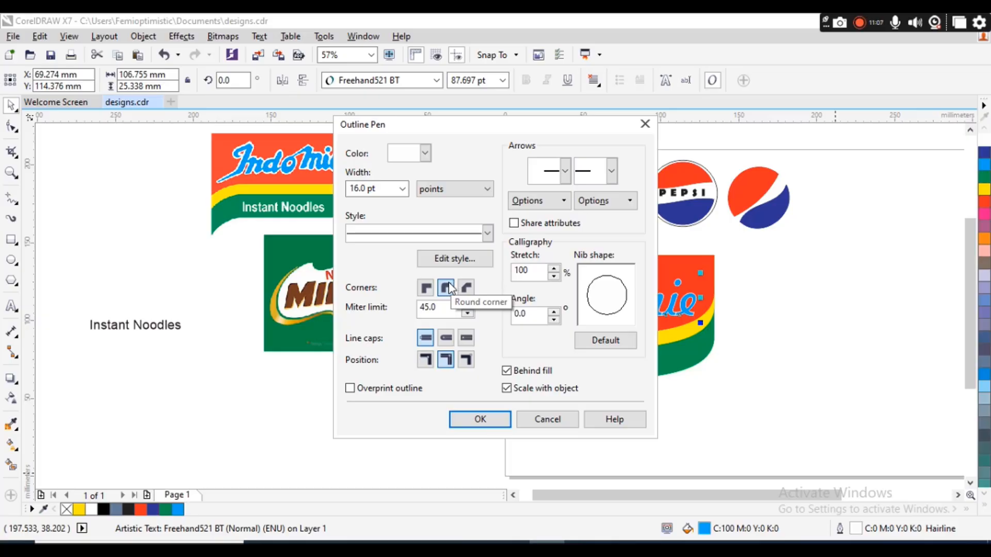
left_click(488, 421)
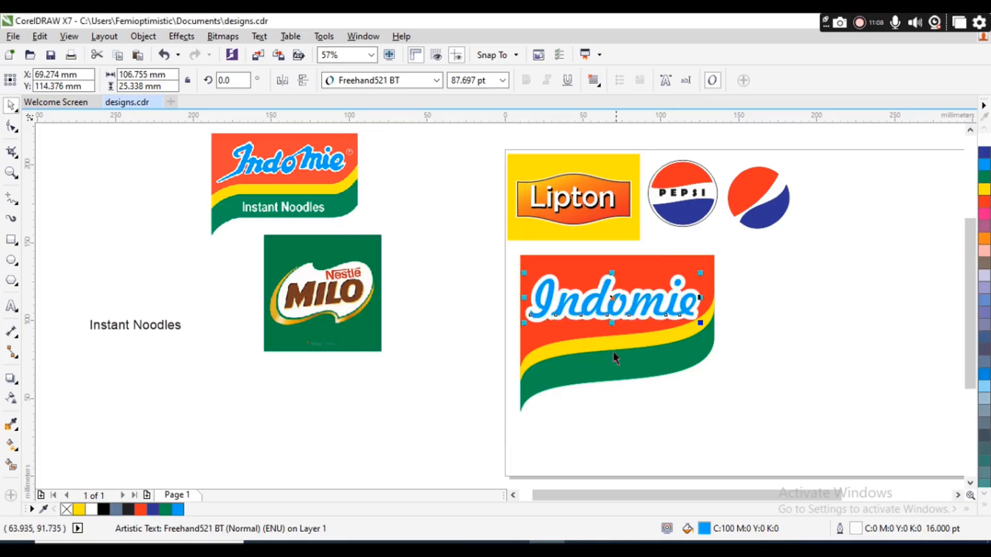
Reduce the "Indomie" text's outline width to 12 pt
double_click(858, 534)
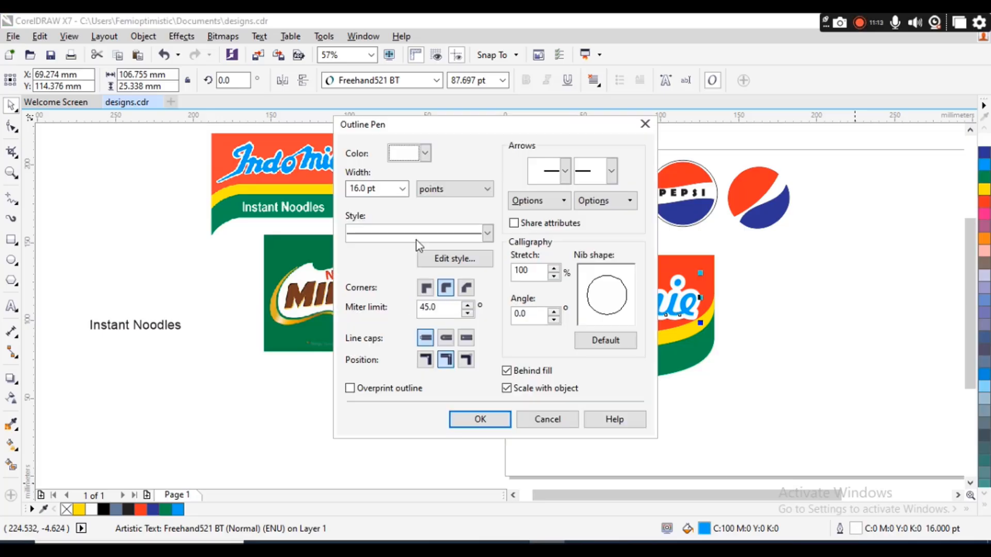
left_click(402, 189)
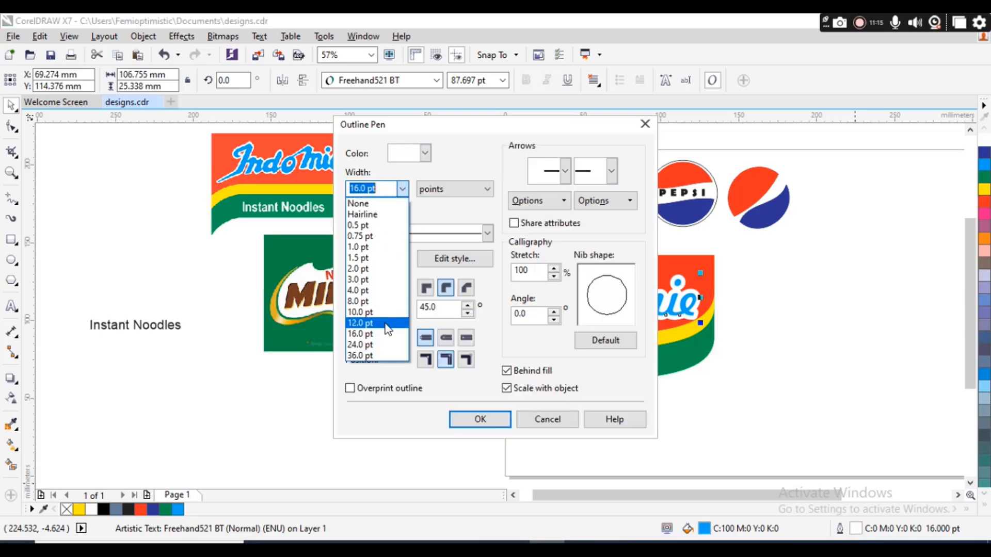
left_click(392, 323)
left_click(483, 420)
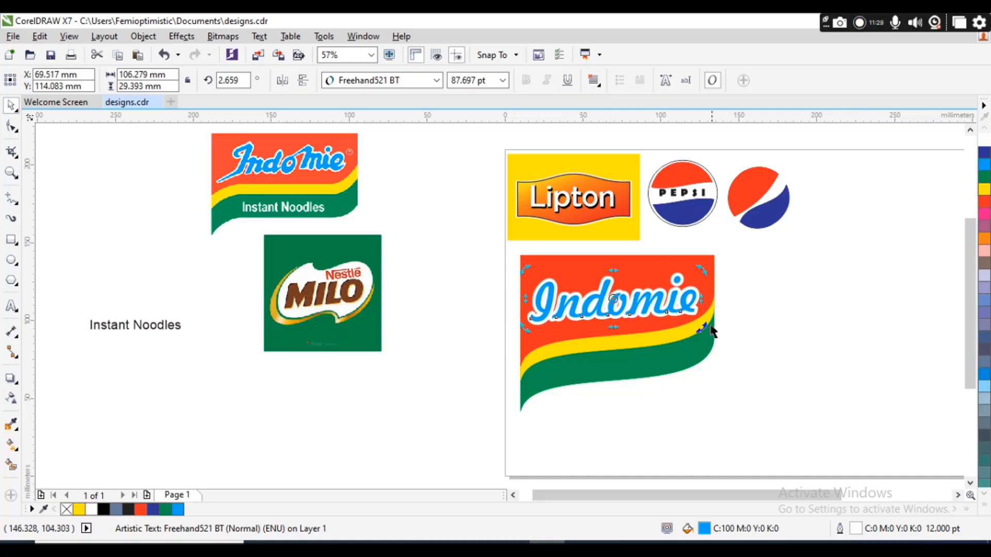
Rotate the "Indomie" text counterclockwise by about 2.7° and slightly widen its letter spacing with the Shape tool
left_click_drag(703, 329, 705, 330)
left_click(675, 301)
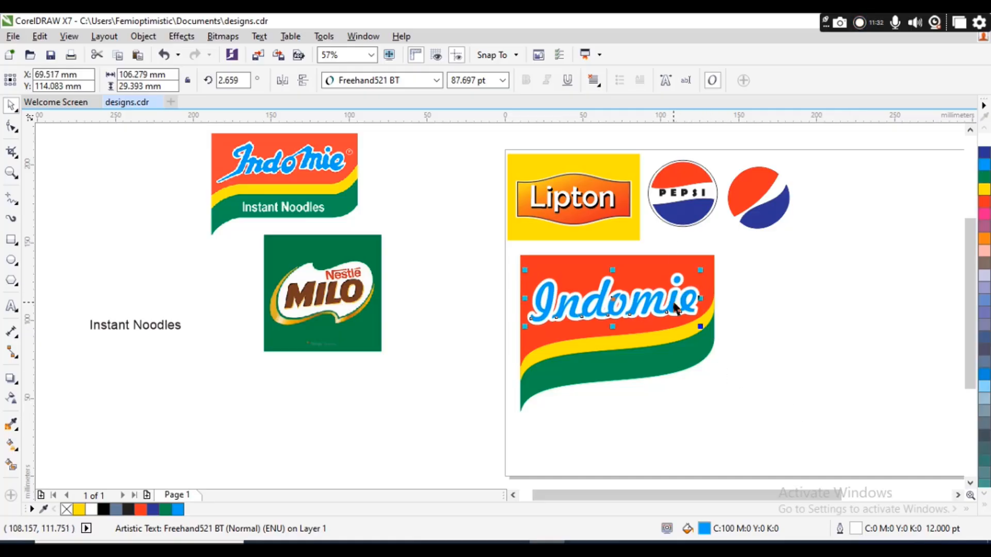
left_click(11, 127)
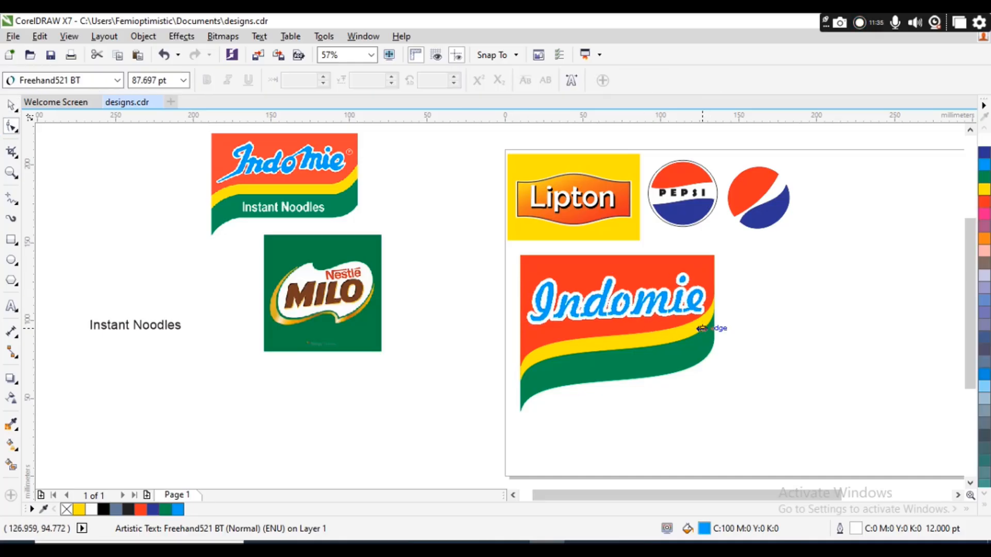
left_click(702, 328)
key("space")
left_click(628, 265, "shift")
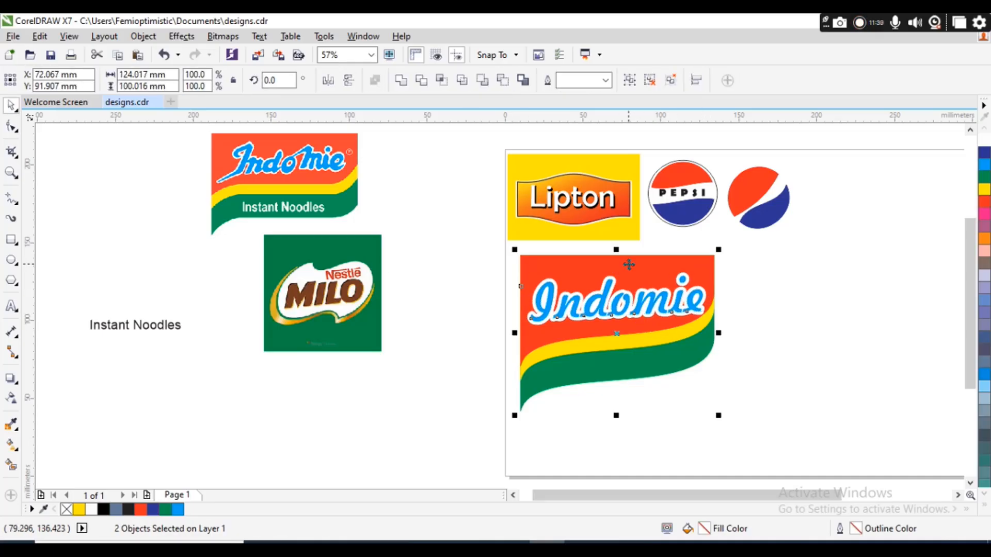
left_click(772, 334)
Move the "Instant Noodles" text onto the green wave and give it a white fill and a white hairline outline
left_click(168, 330)
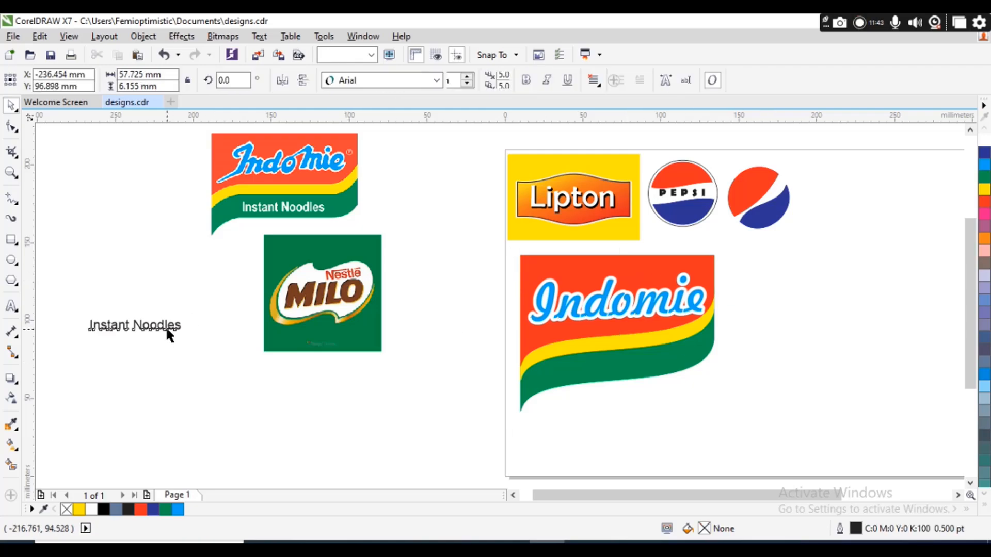
left_click_drag(168, 330, 408, 367)
left_click_drag(566, 376, 625, 373)
left_click(984, 140)
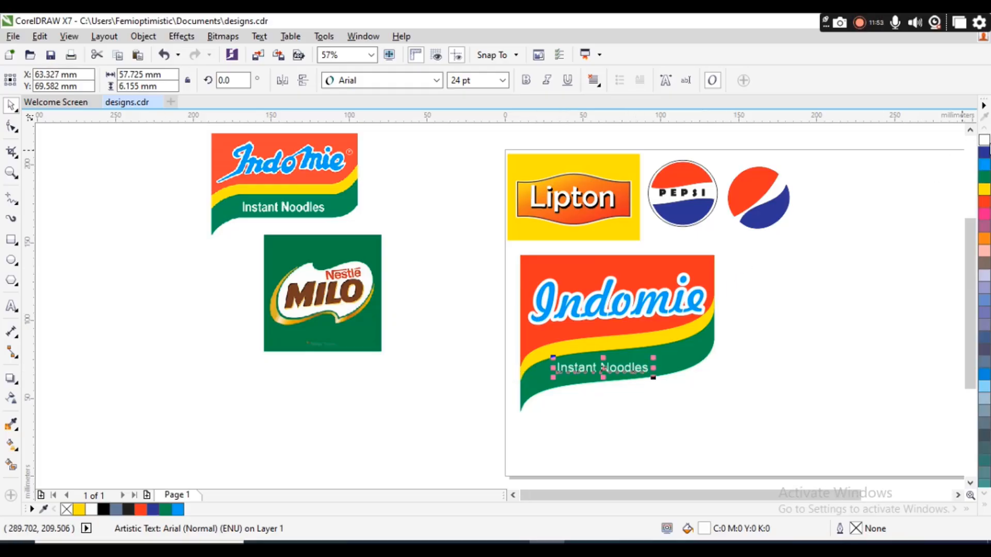
right_click(984, 141)
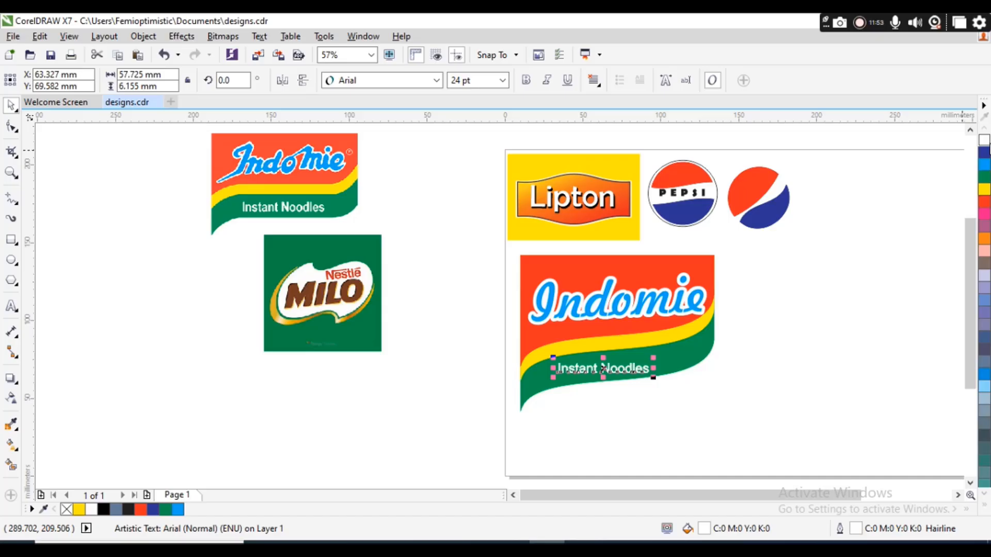
Centre the "Instant Noodles" text horizontally on the wavy logo group and raise it by about 3 mm within the green wave
left_click(687, 352, "shift")
key("e")
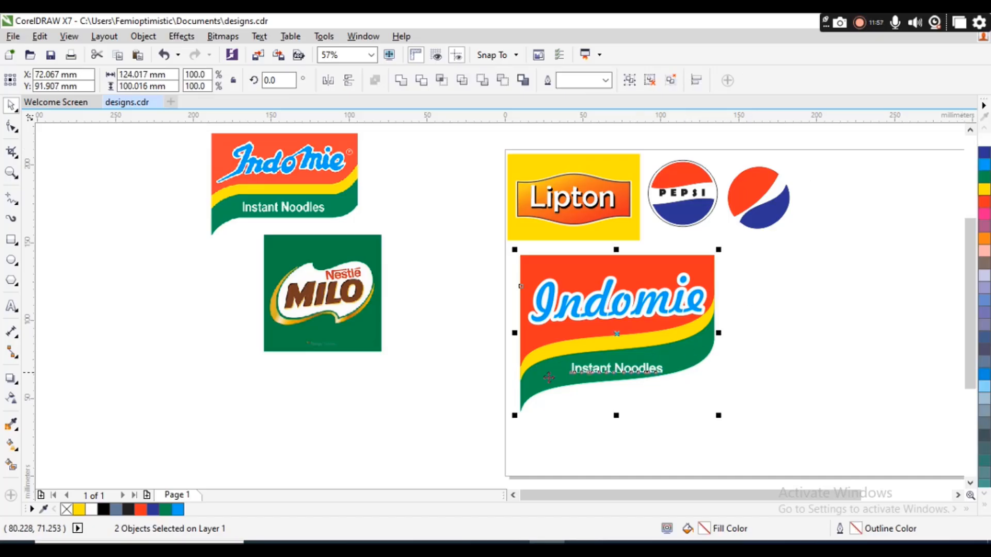
left_click(460, 387)
left_click(637, 373)
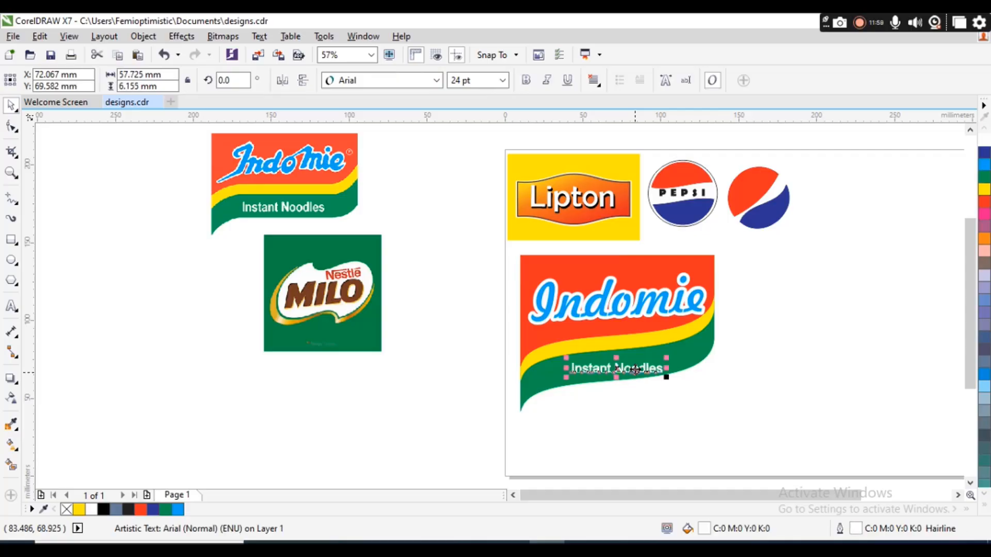
left_click_drag(634, 370, 639, 367)
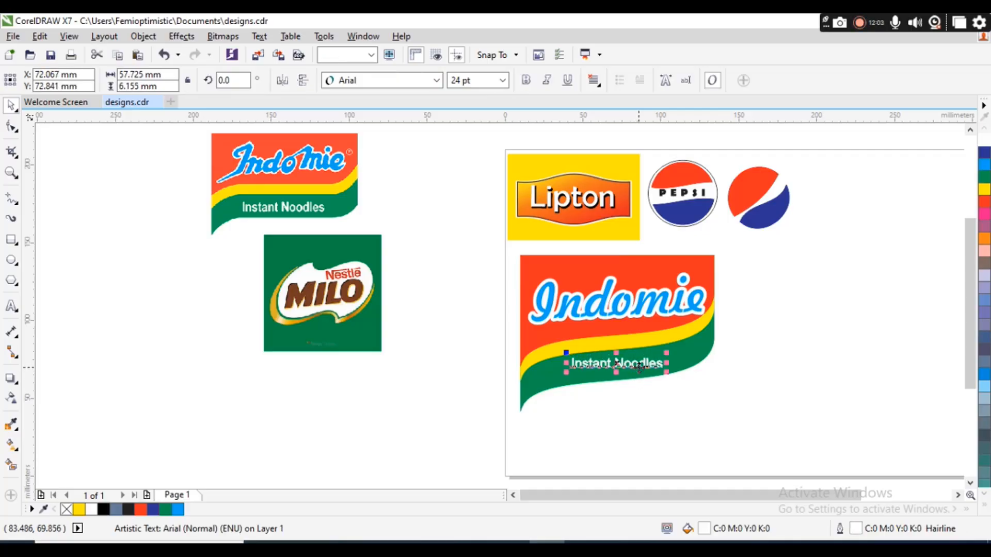
left_click(480, 293)
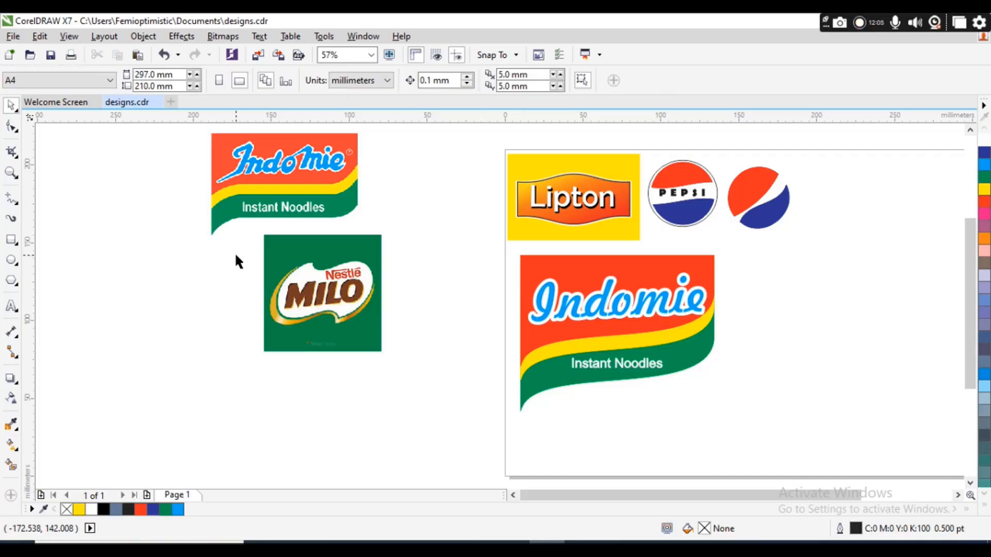